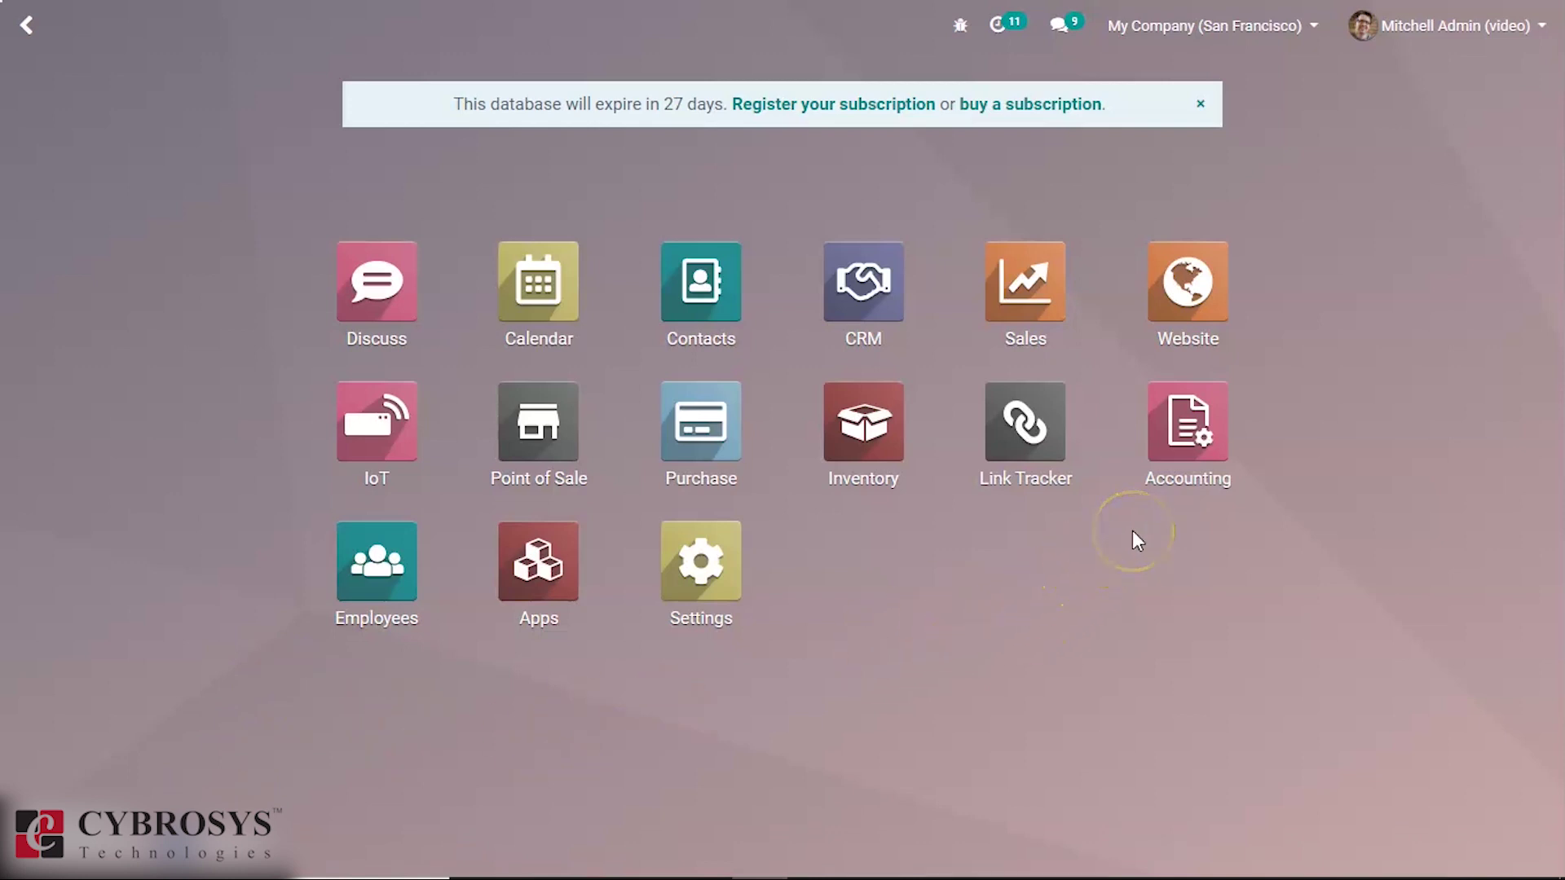
Open the list of assets in the Accounting app.
left_click(1182, 432)
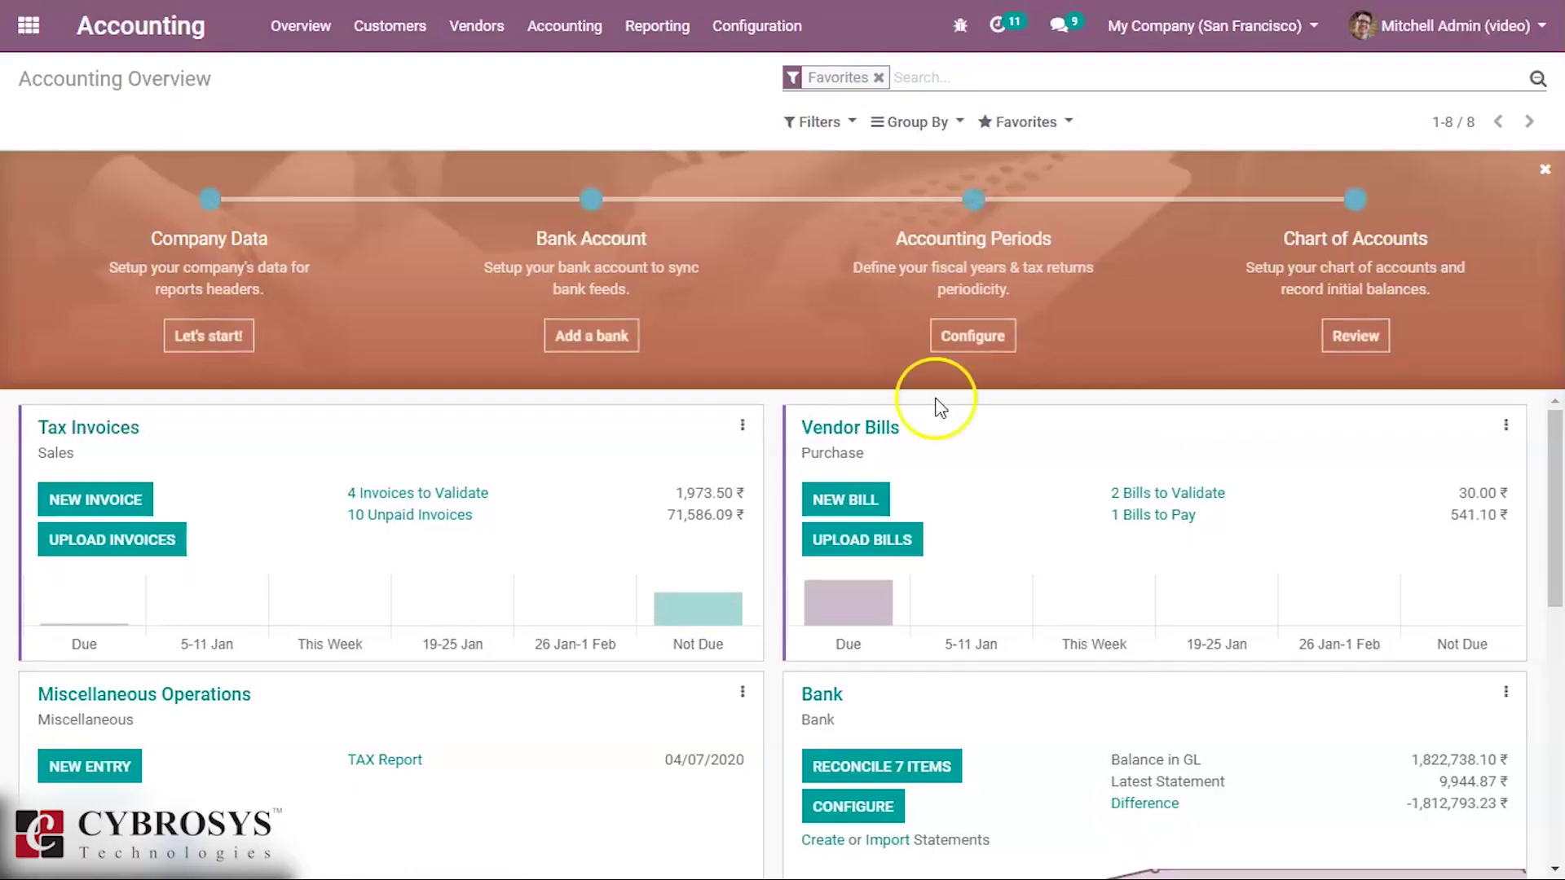
left_click(545, 31)
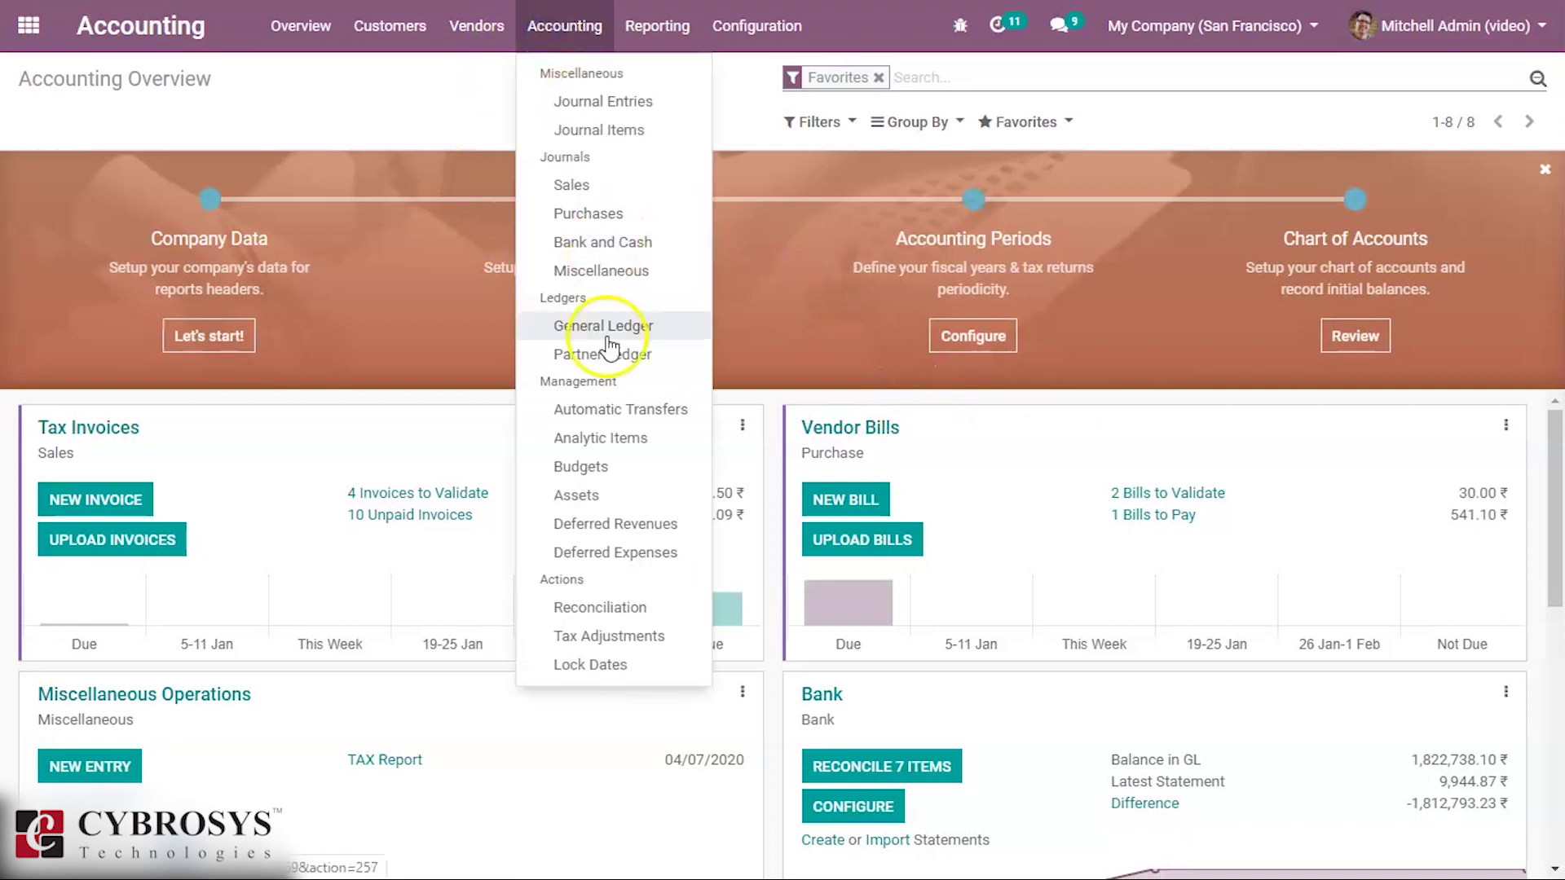
left_click(588, 496)
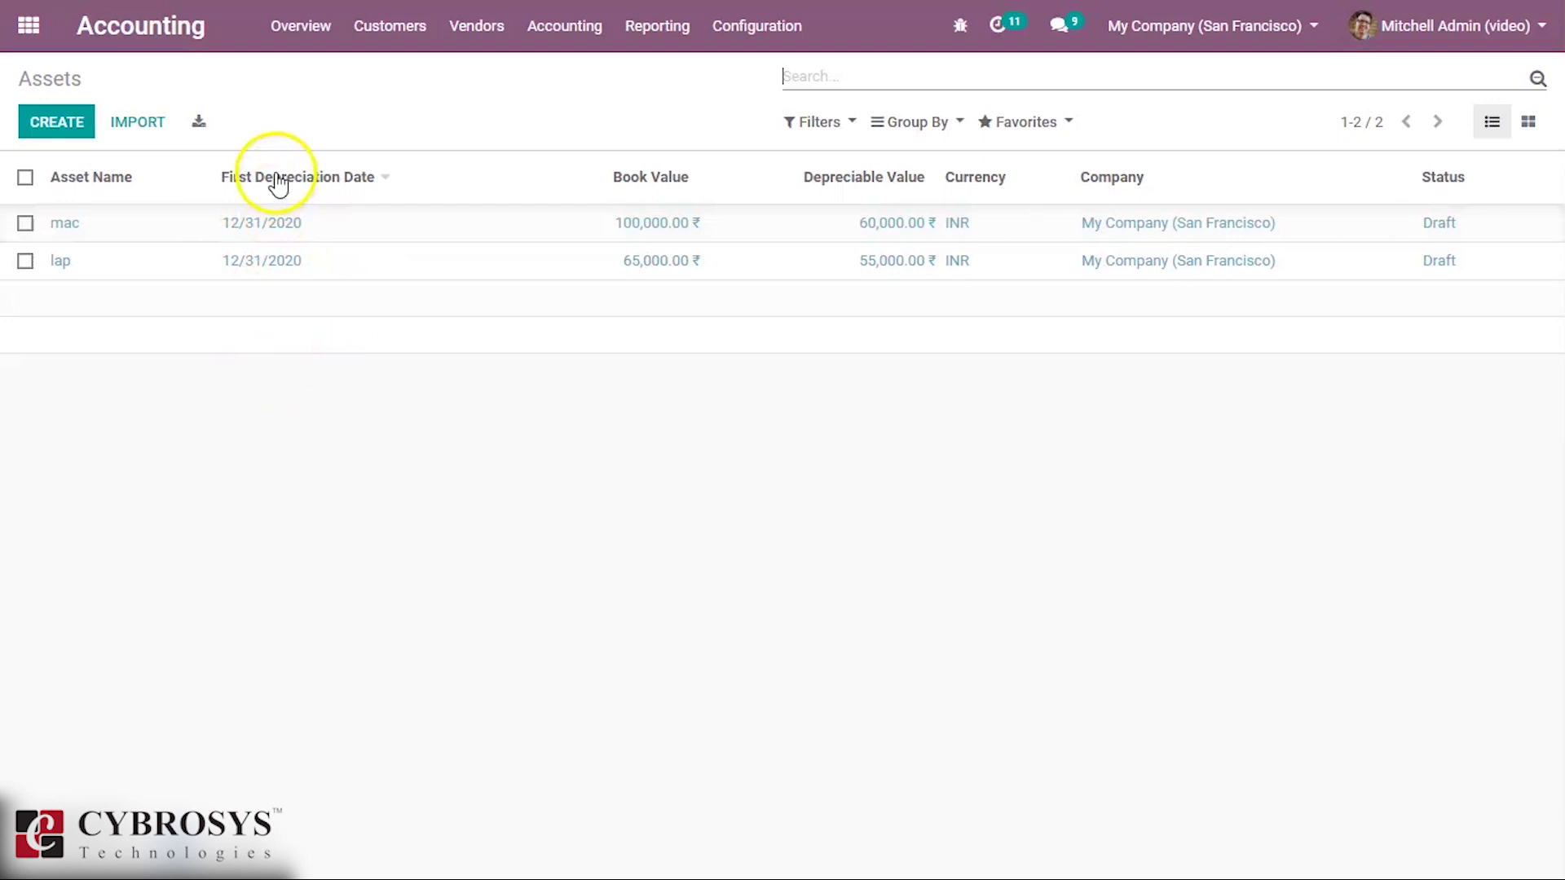
left_click(64, 127)
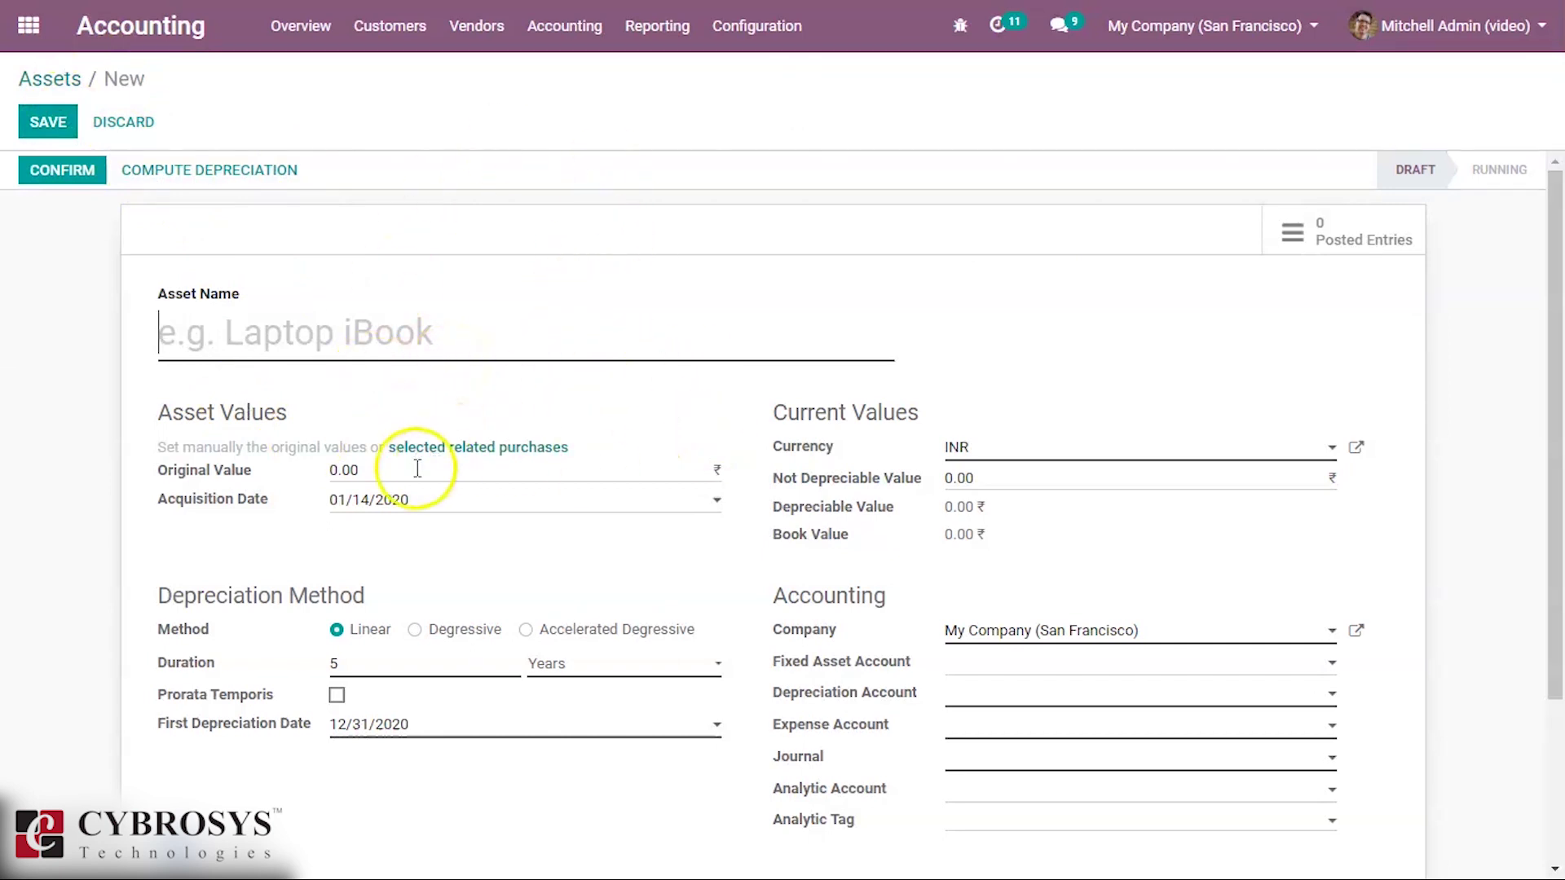
left_click(511, 453)
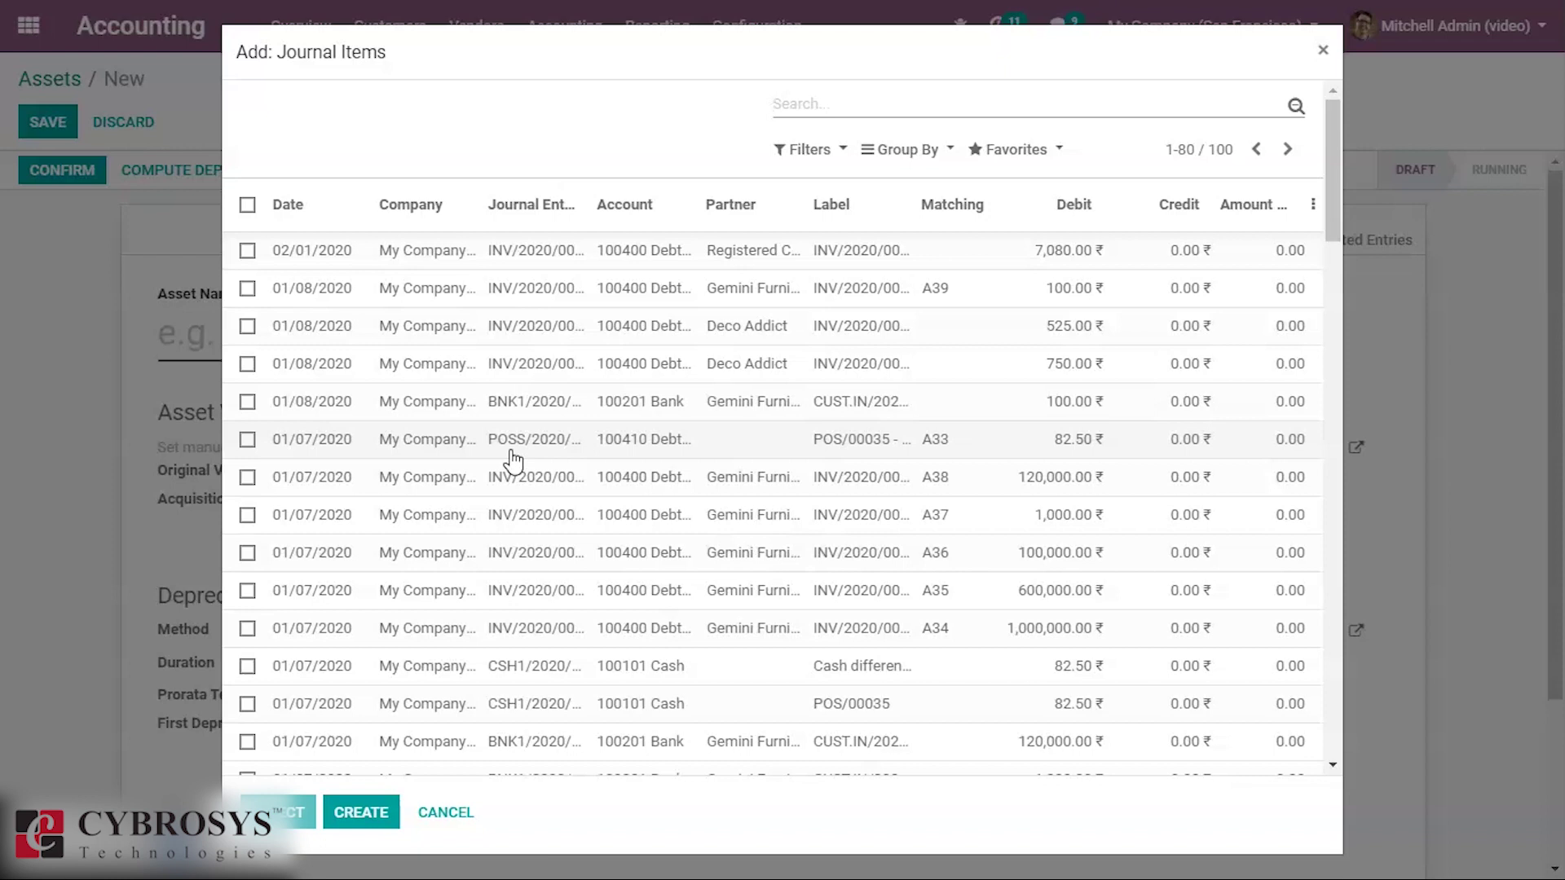
left_click(690, 249)
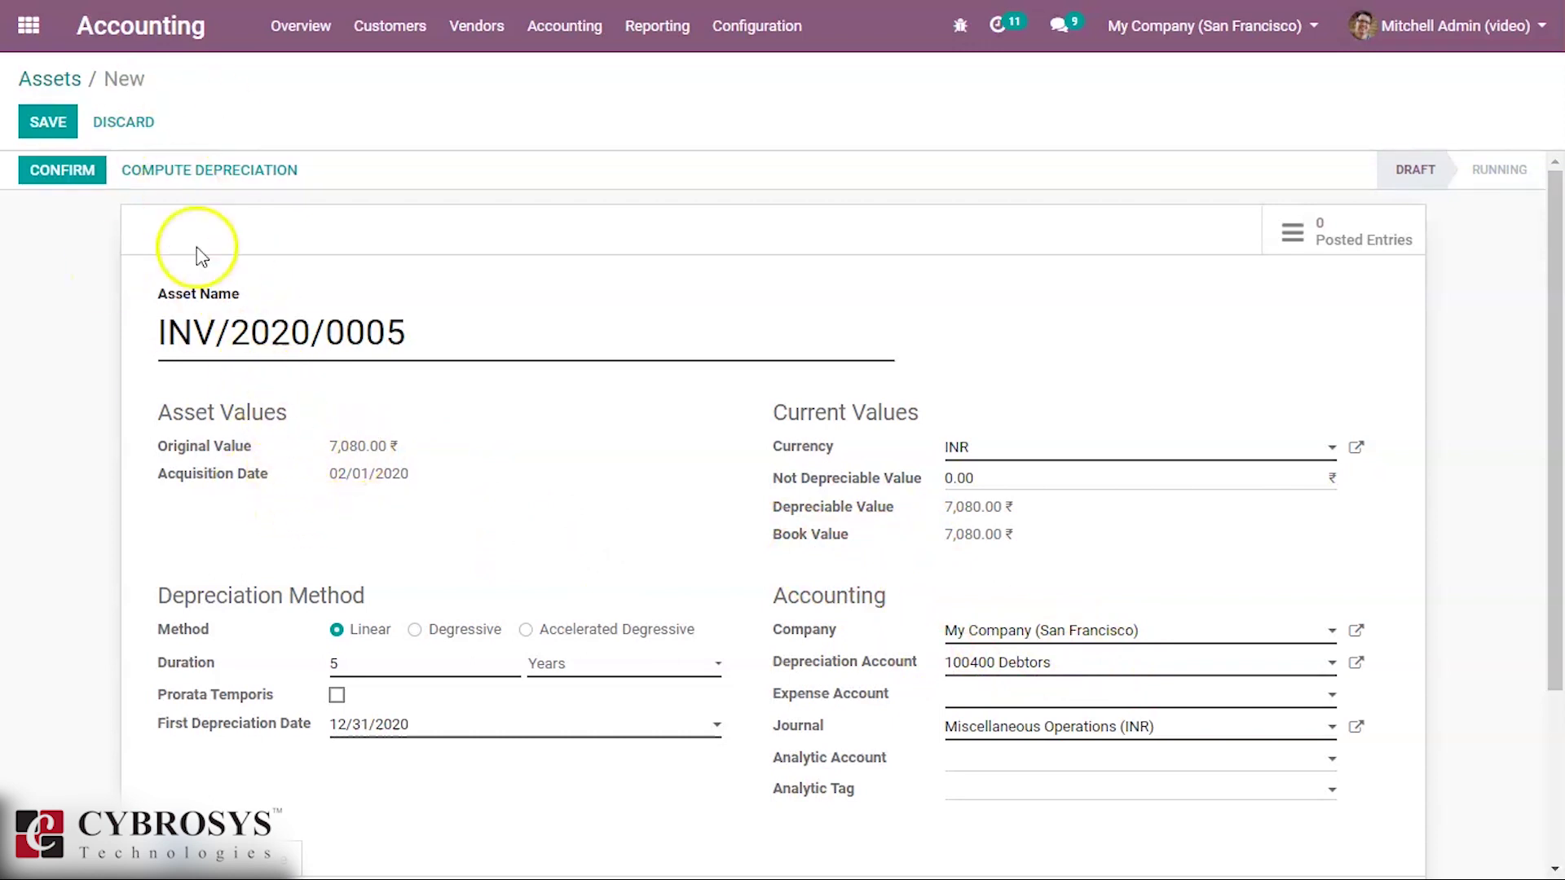
left_click(37, 82)
left_click(454, 176)
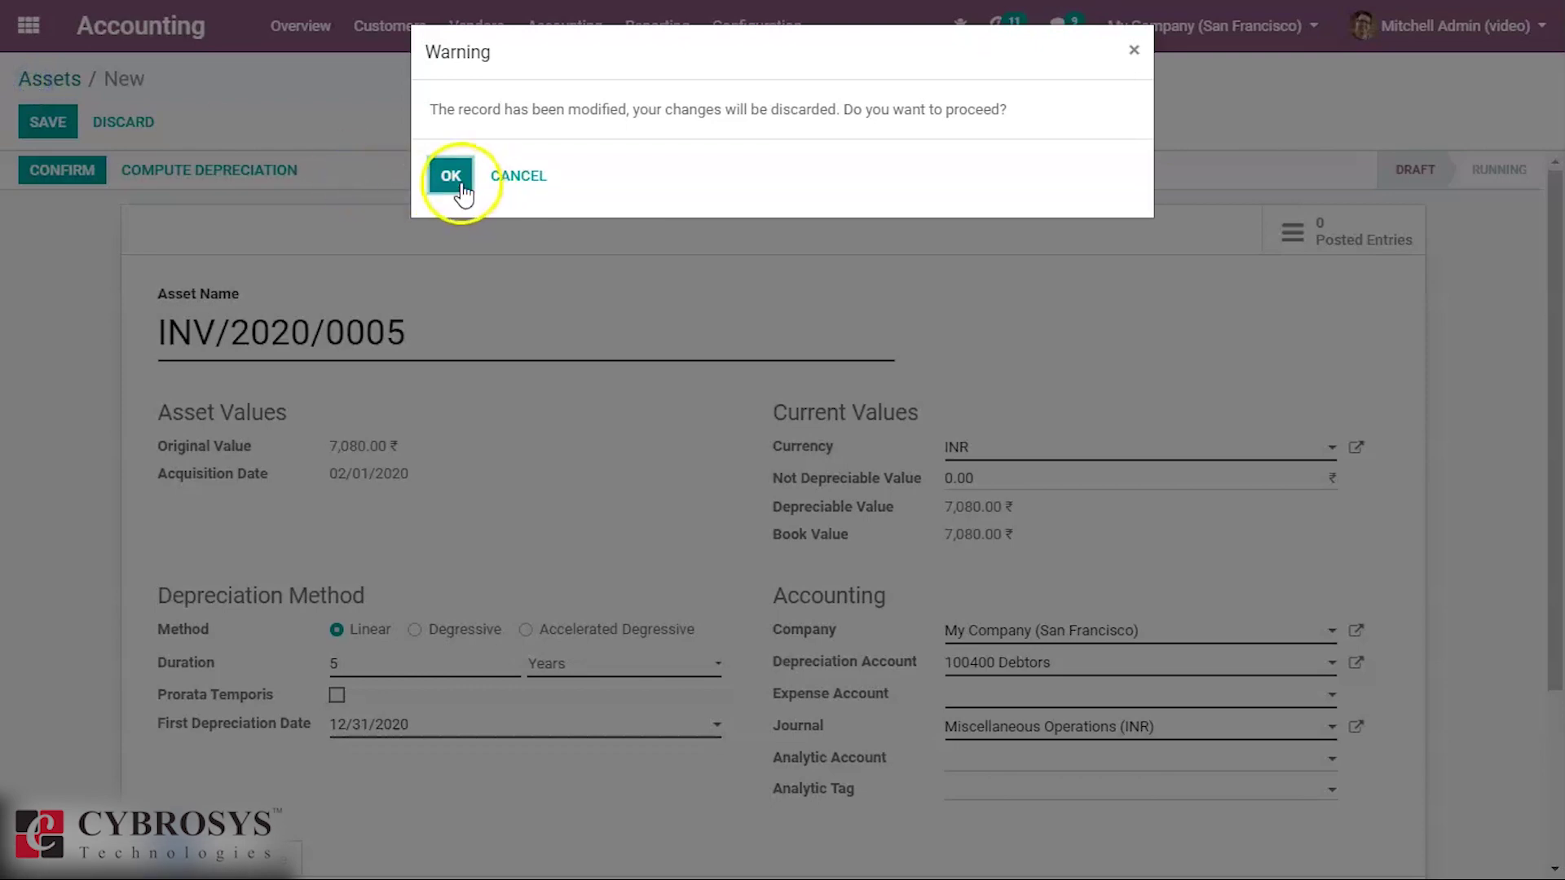
Create a new asset named laptop with an original value of 100000.
left_click(69, 124)
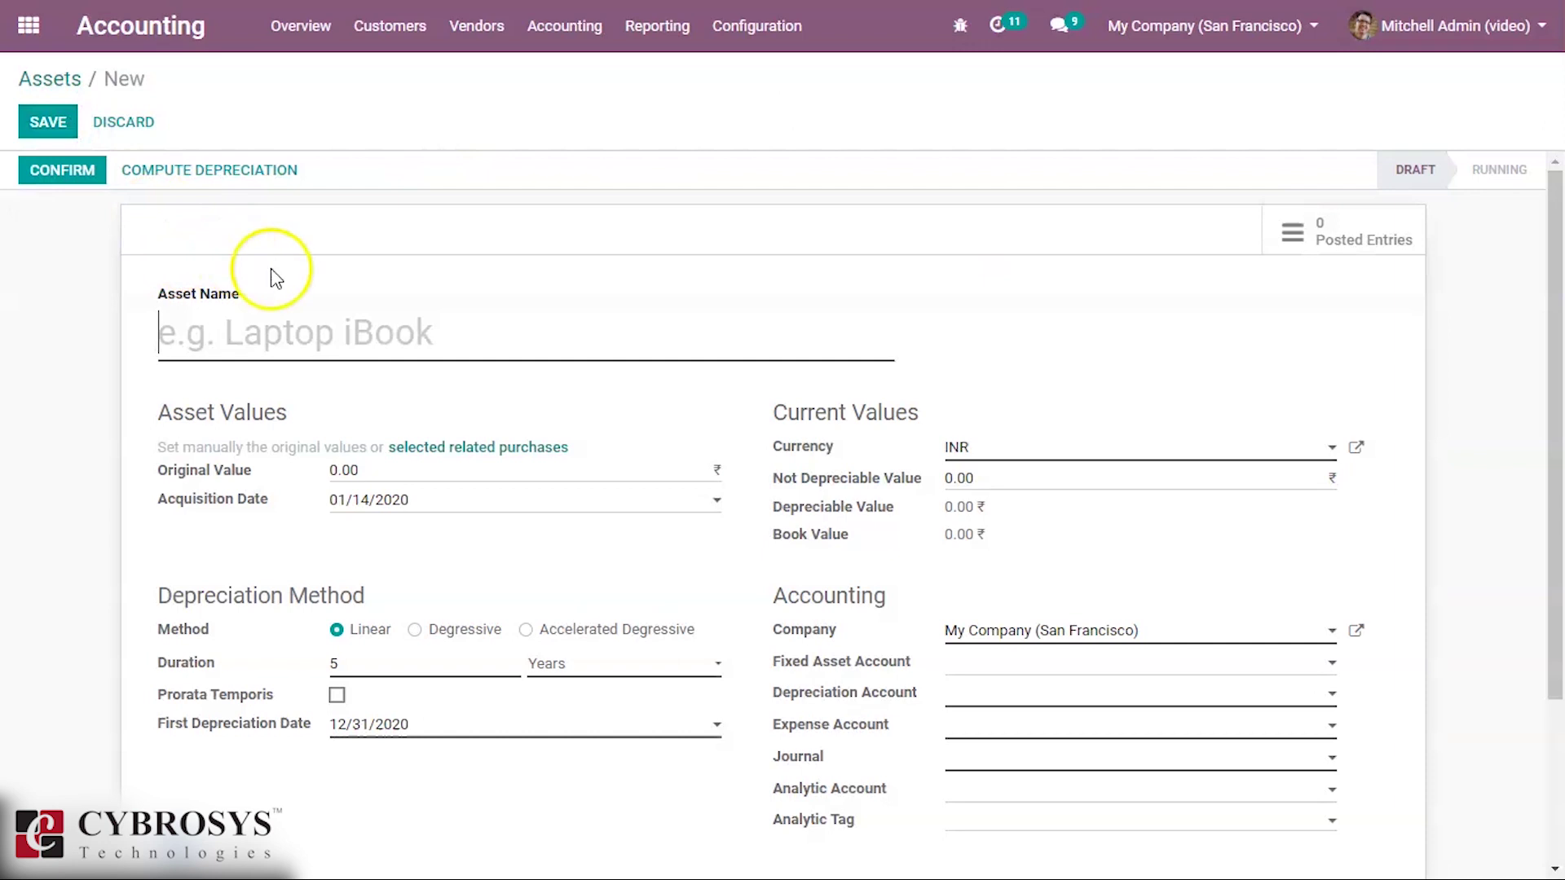
left_click(262, 342)
type("lap")
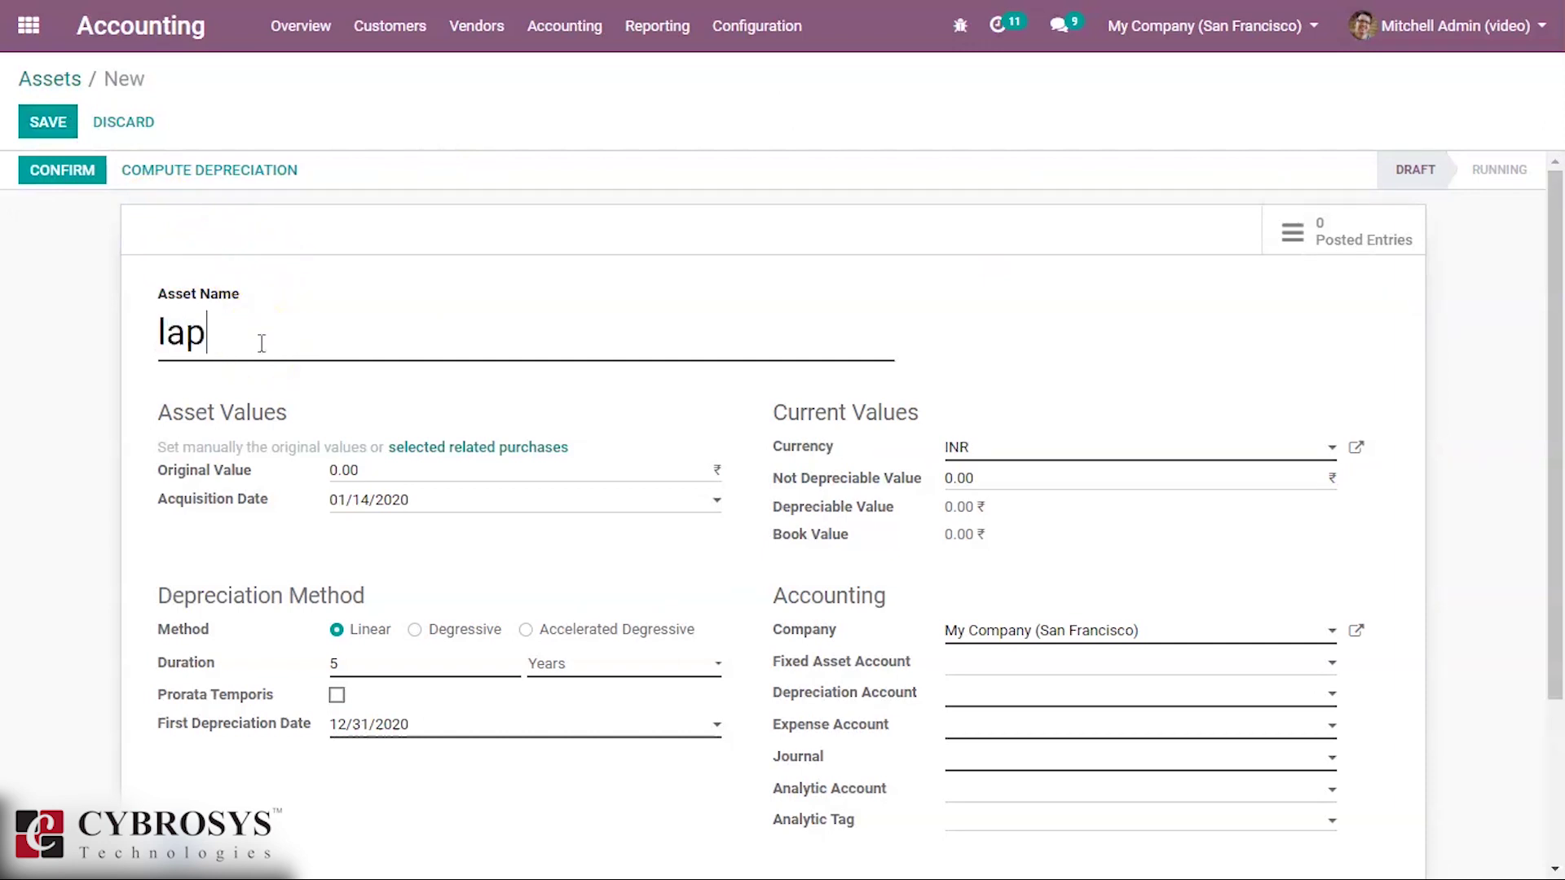
type("top")
left_click(370, 472)
type("100000")
left_click(1011, 476)
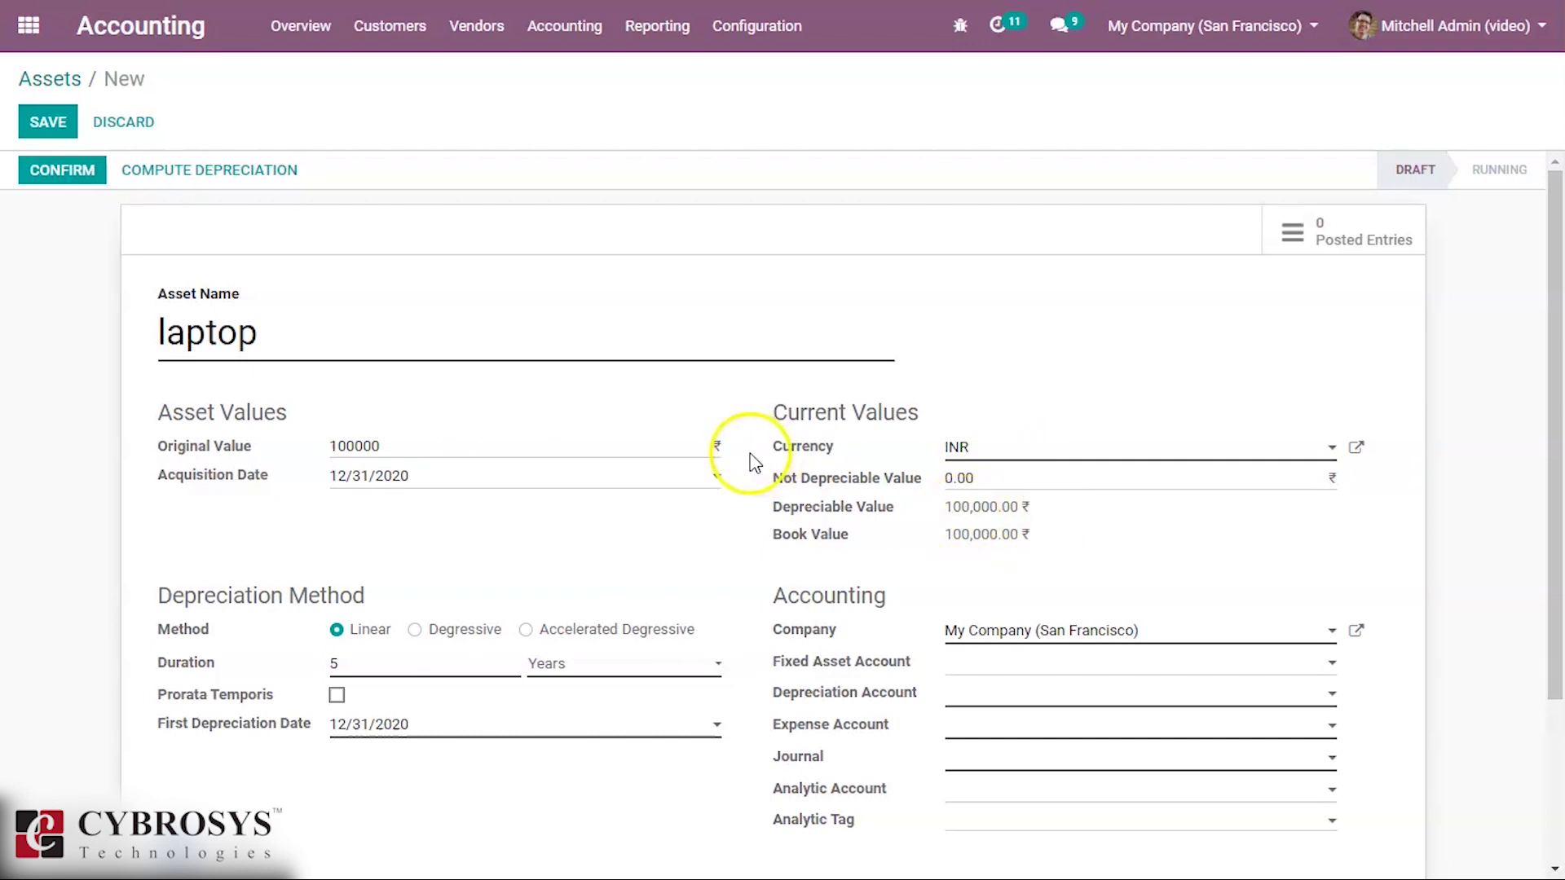
Try a not depreciable value of 60000 on the laptop asset, and reset it to 0.
left_click(1011, 471)
type("60000")
left_click(1042, 501)
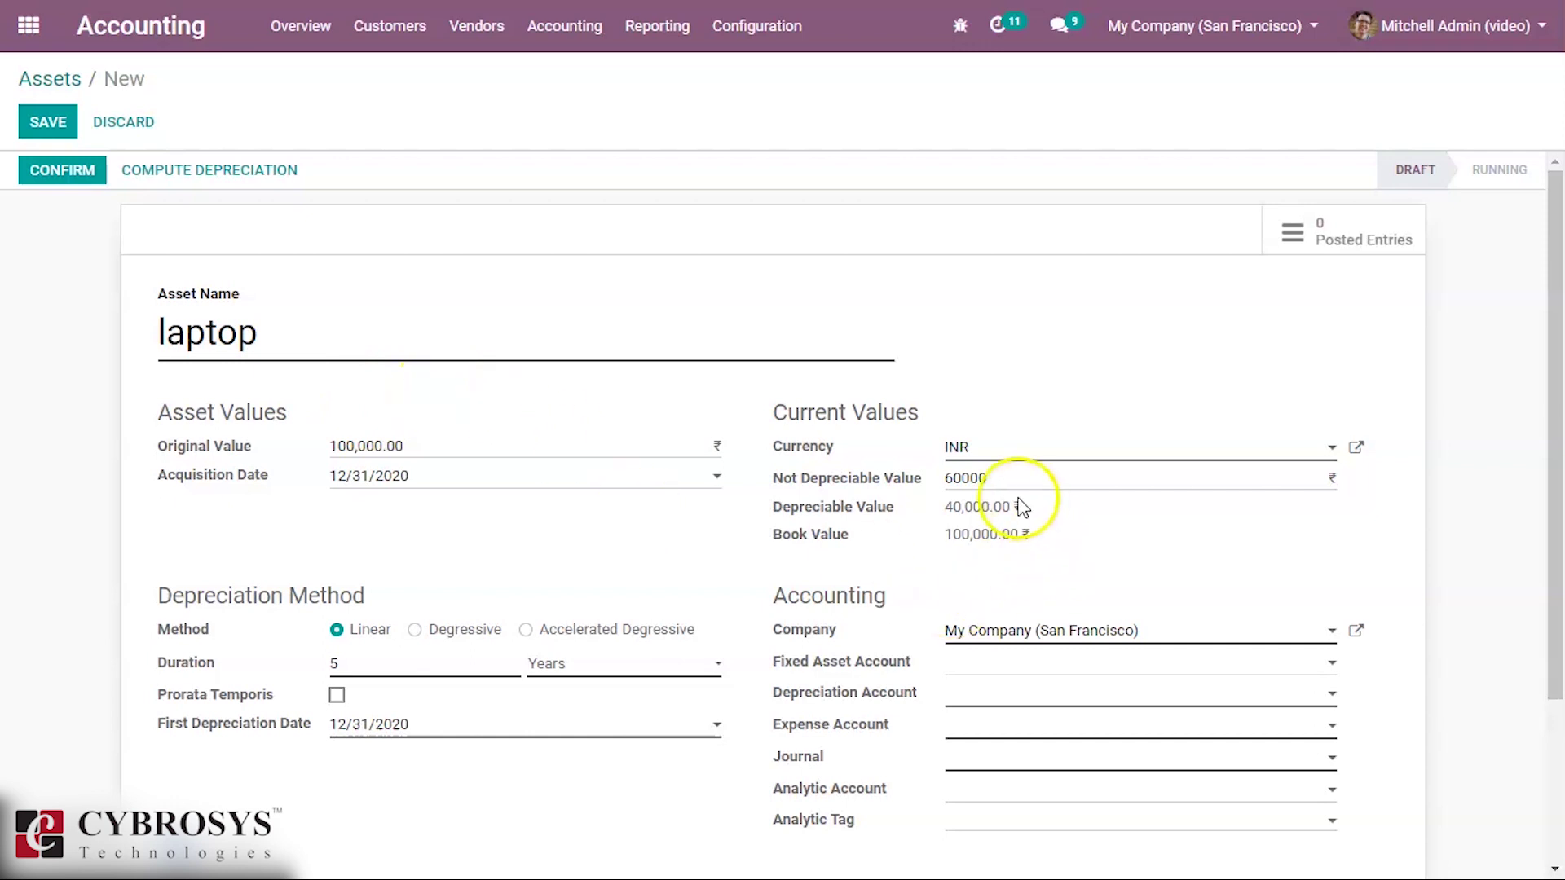
double_click(1011, 482)
type("0")
left_click(1067, 535)
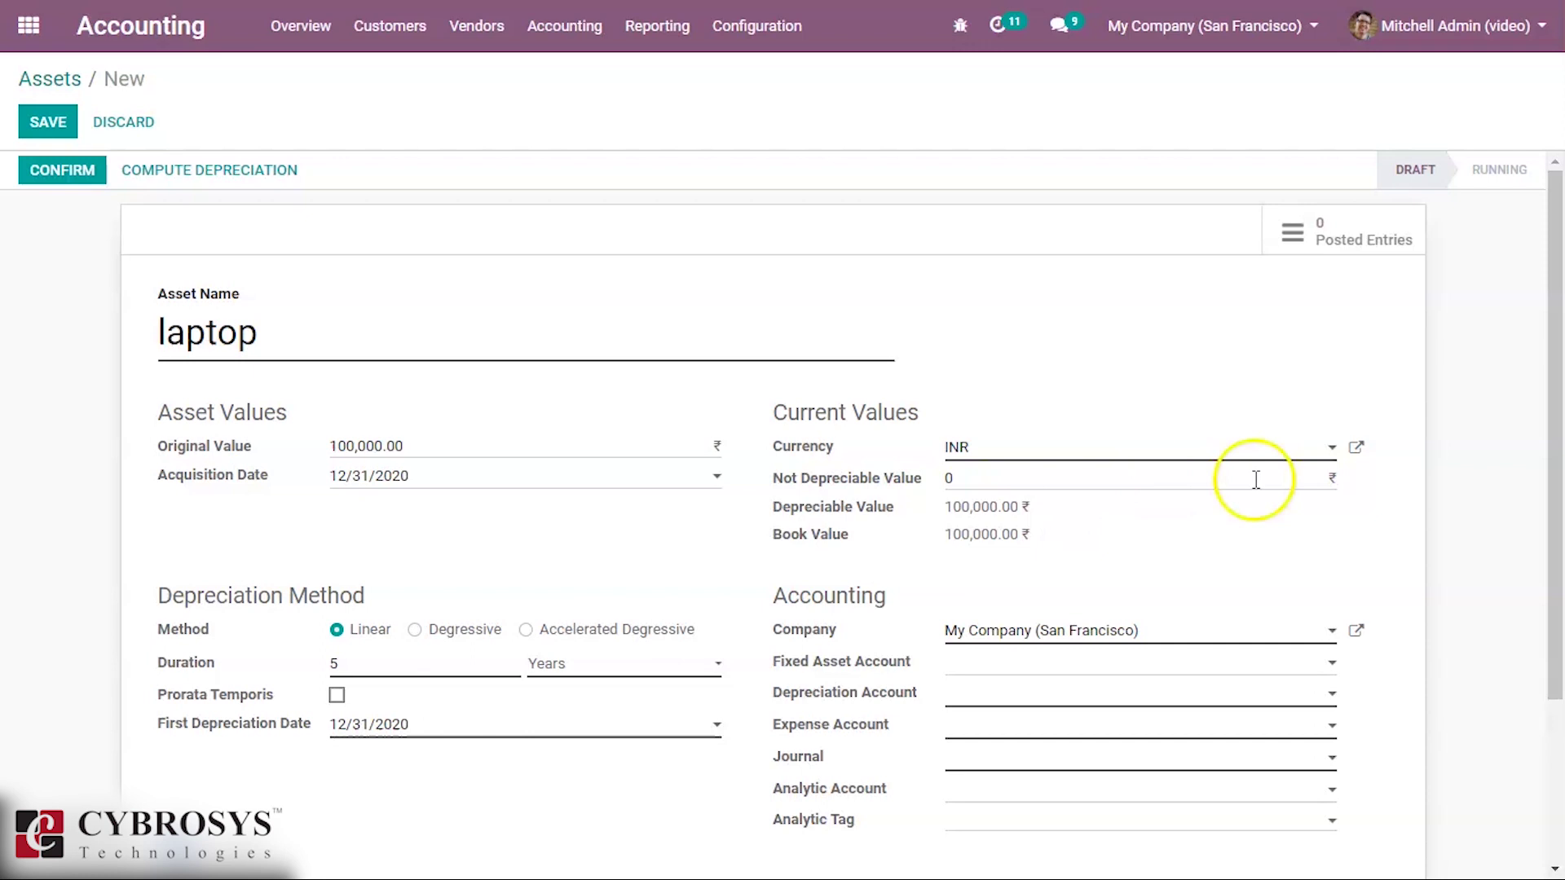
Set the asset's depreciation account to 210800 Computer/Laptop Accessories from the full account list.
left_click_drag(1557, 402, 1557, 534)
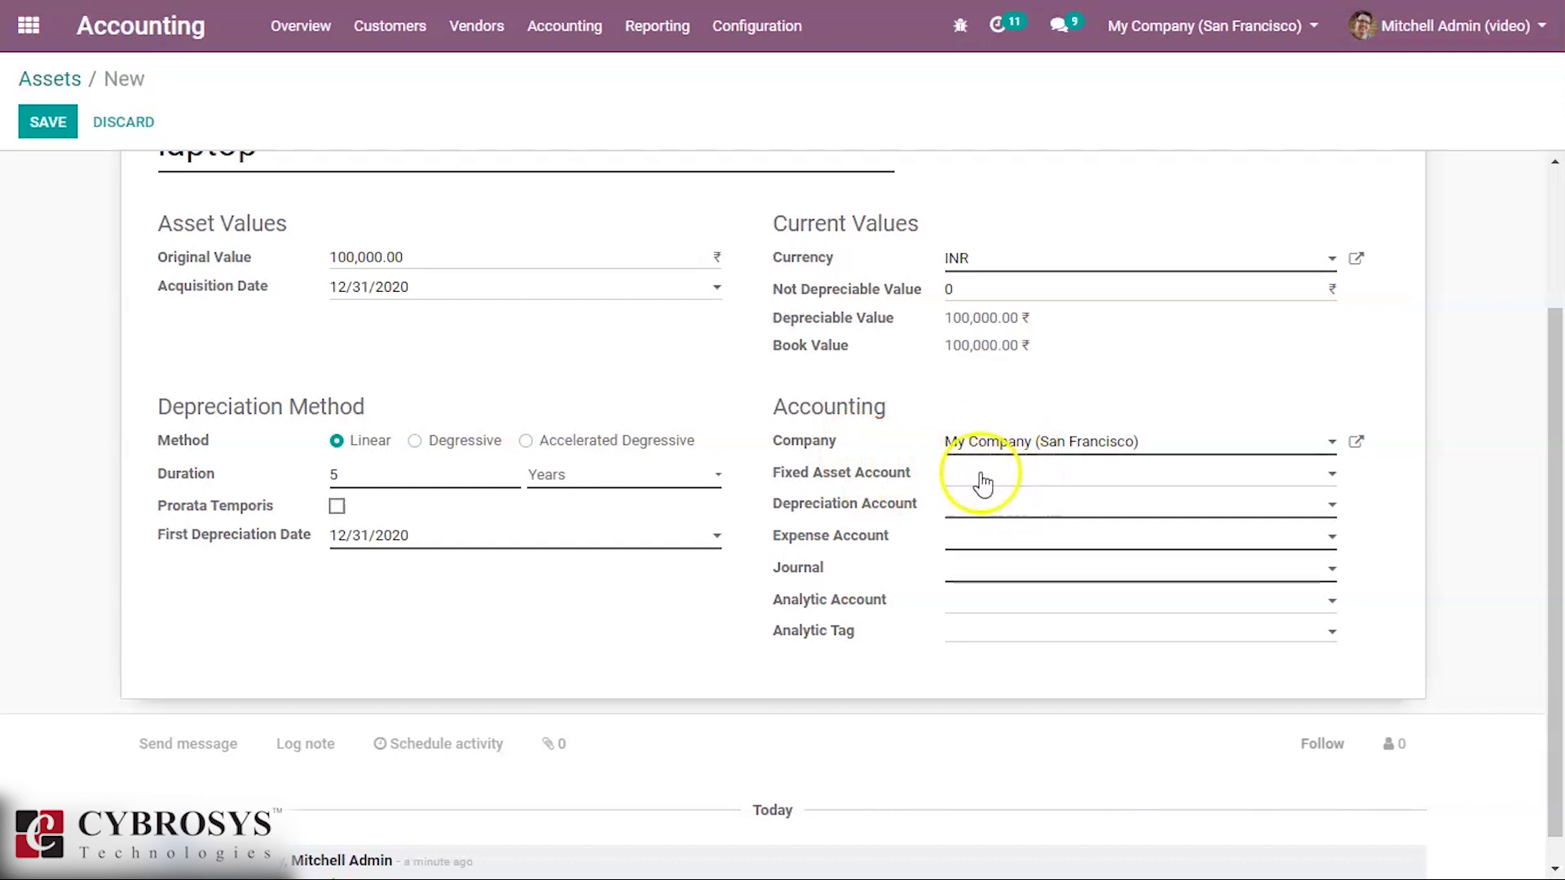
left_click(991, 518)
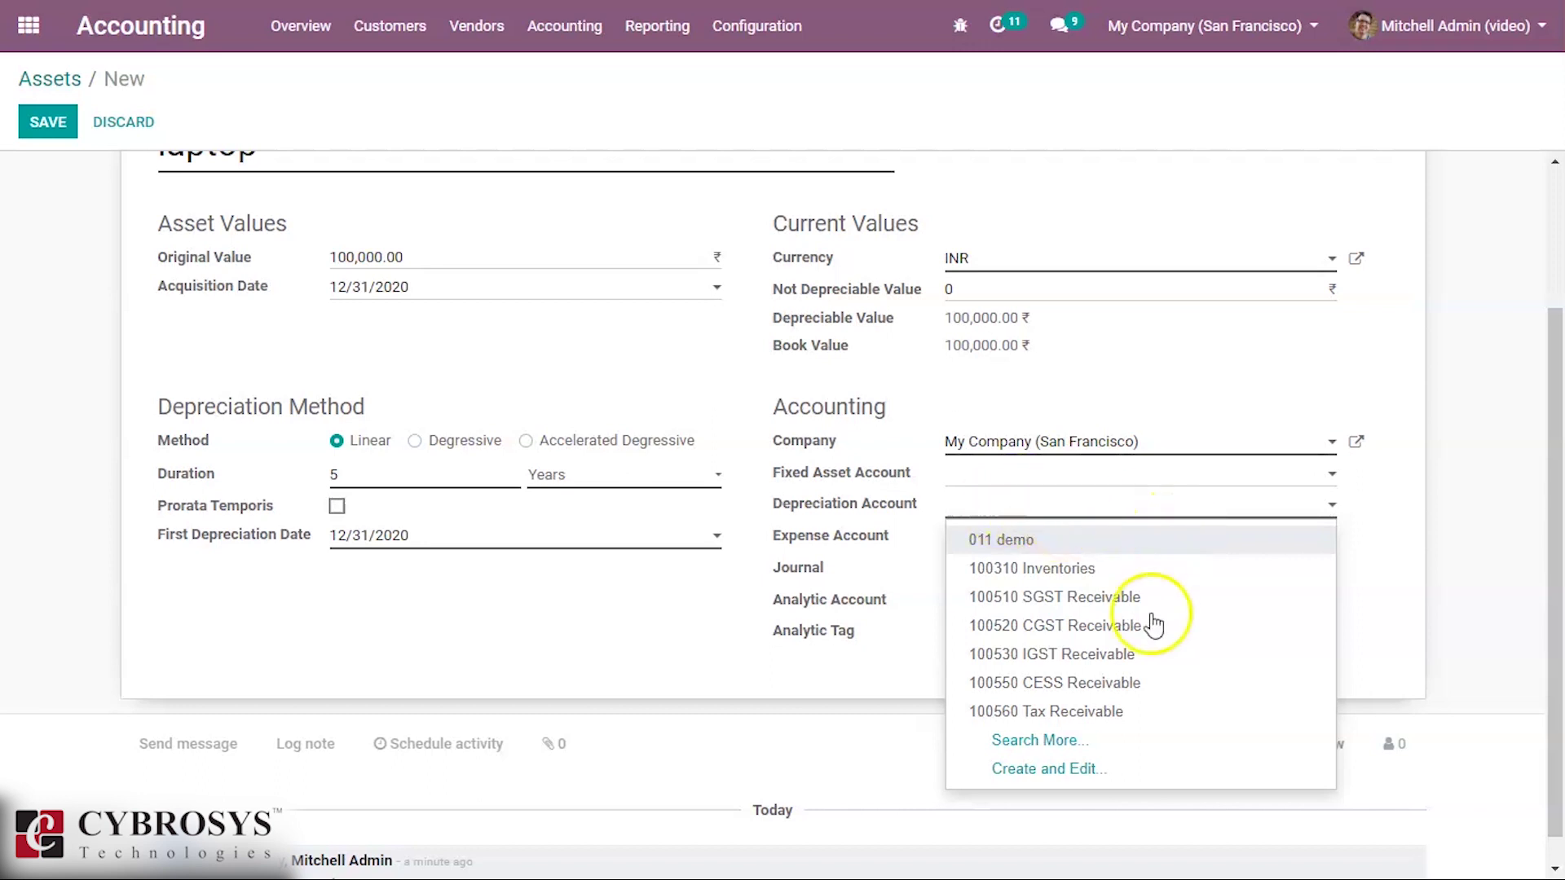
left_click(1101, 743)
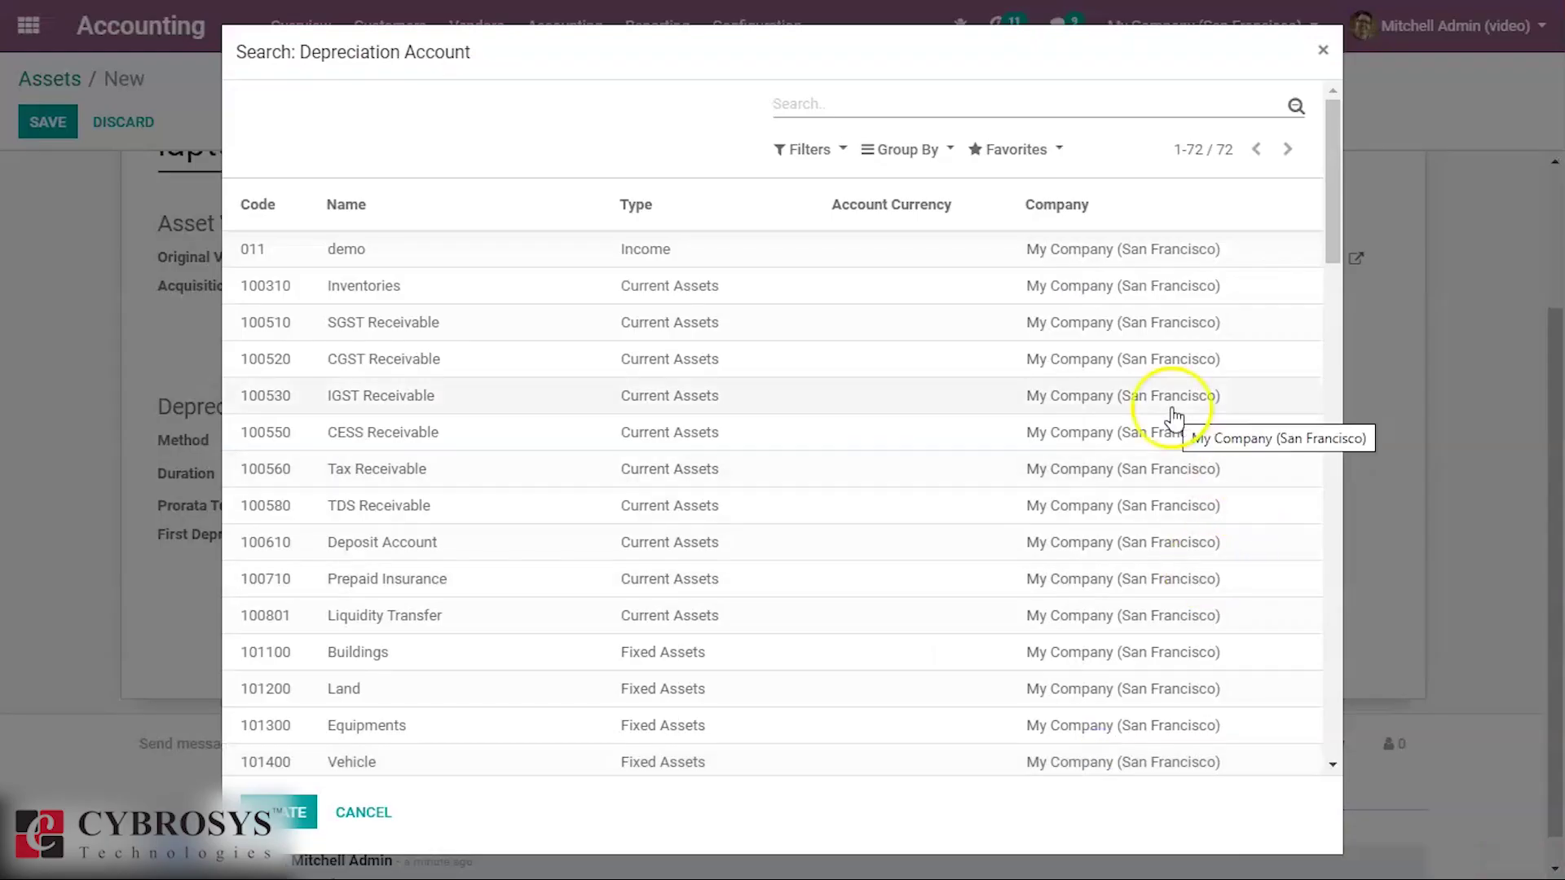
left_click_drag(1333, 198, 1331, 695)
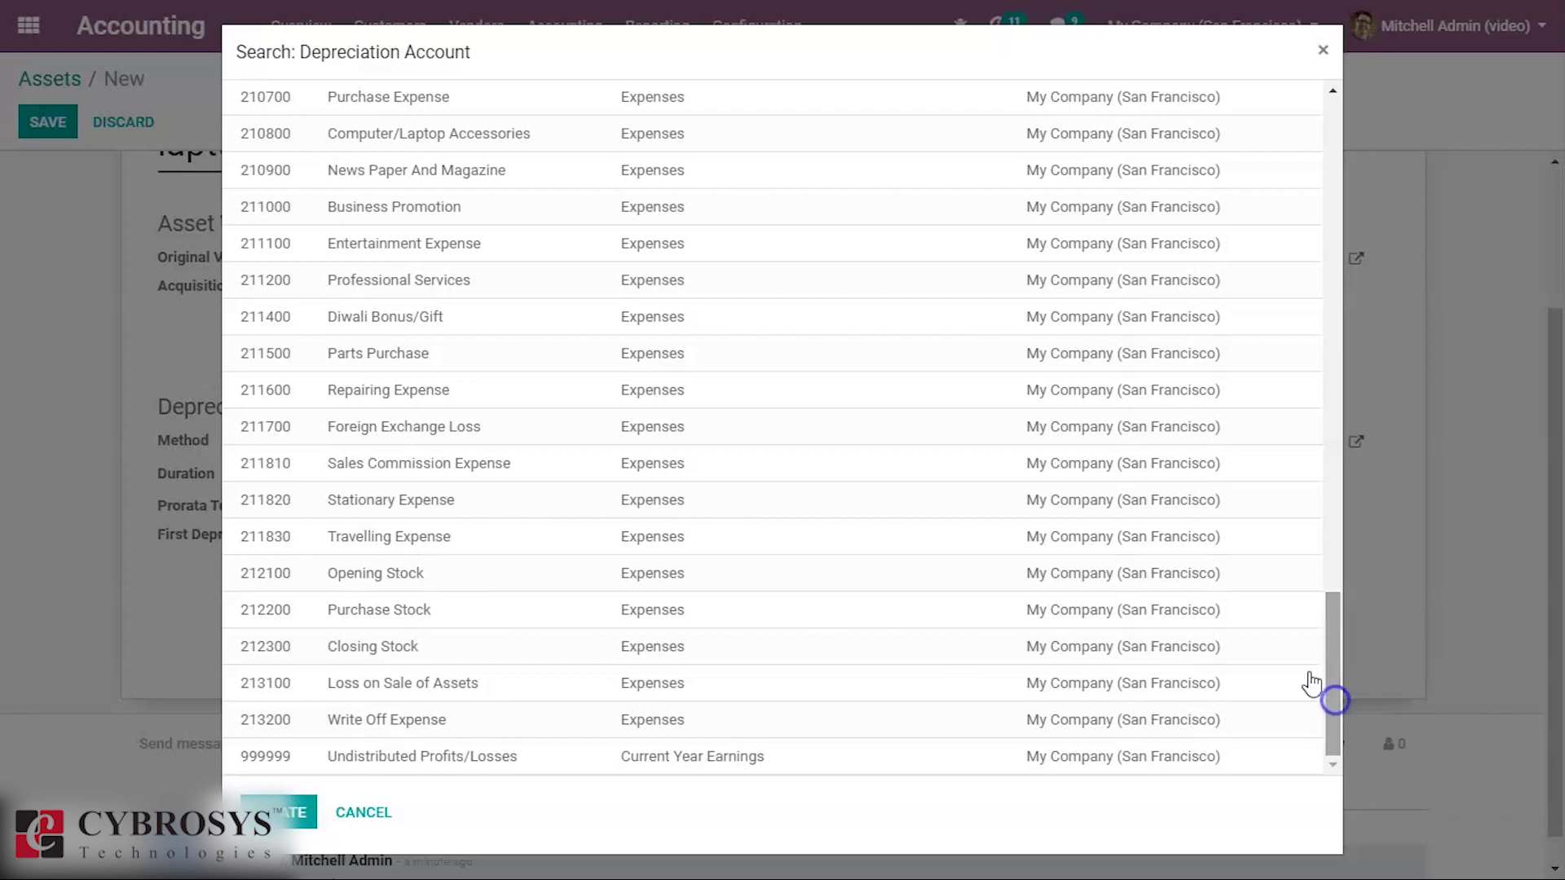
left_click(890, 132)
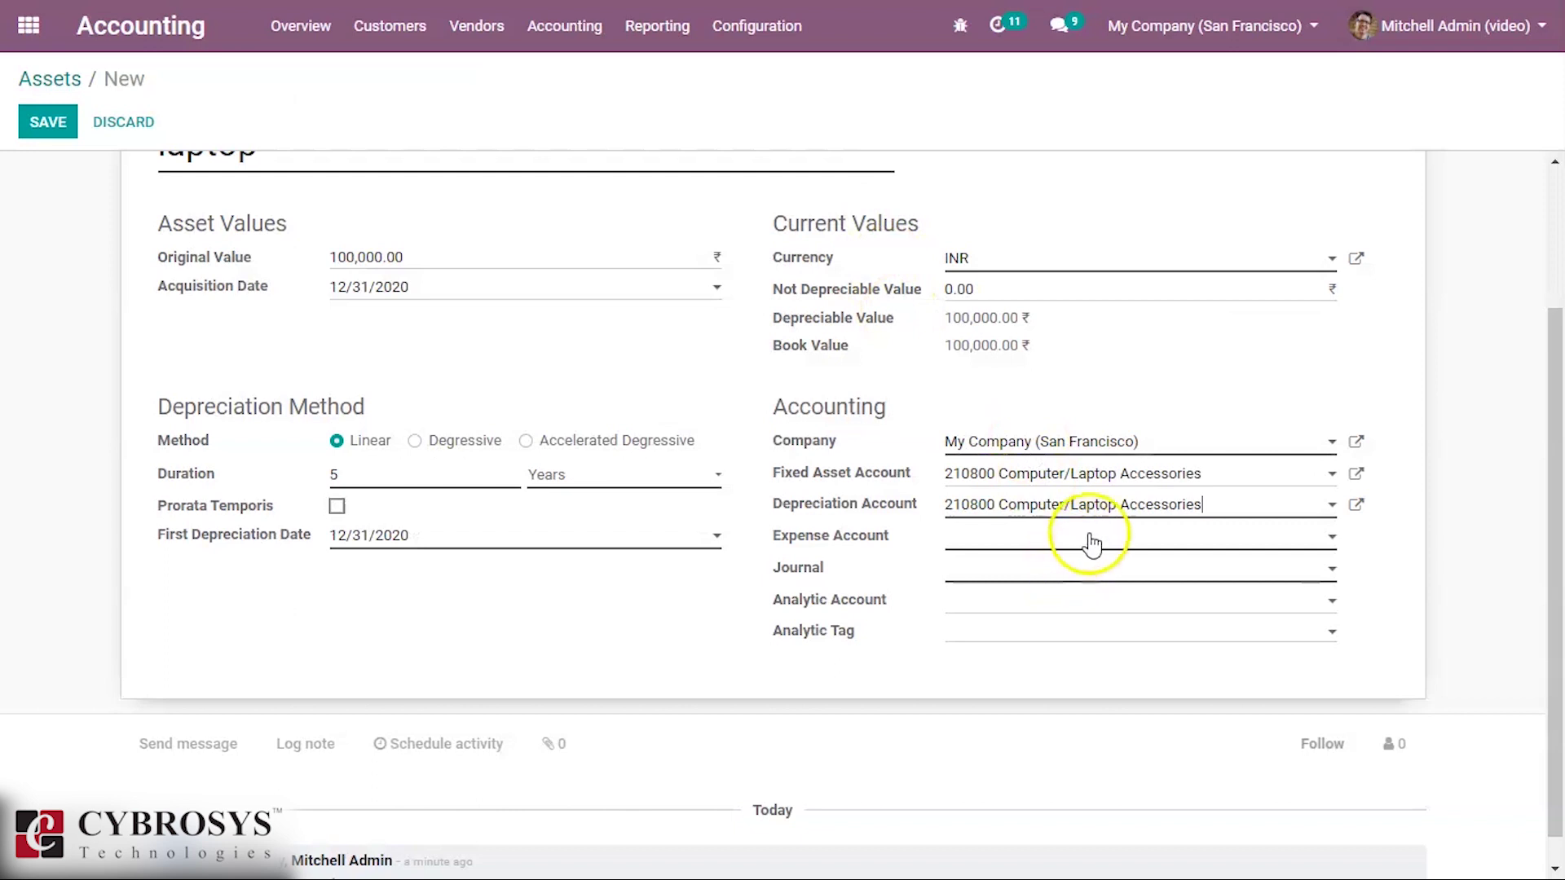
Set the expense account to 210800 Computer/Laptop Accessories and the journal to Miscellaneous Operations (INR).
left_click(999, 542)
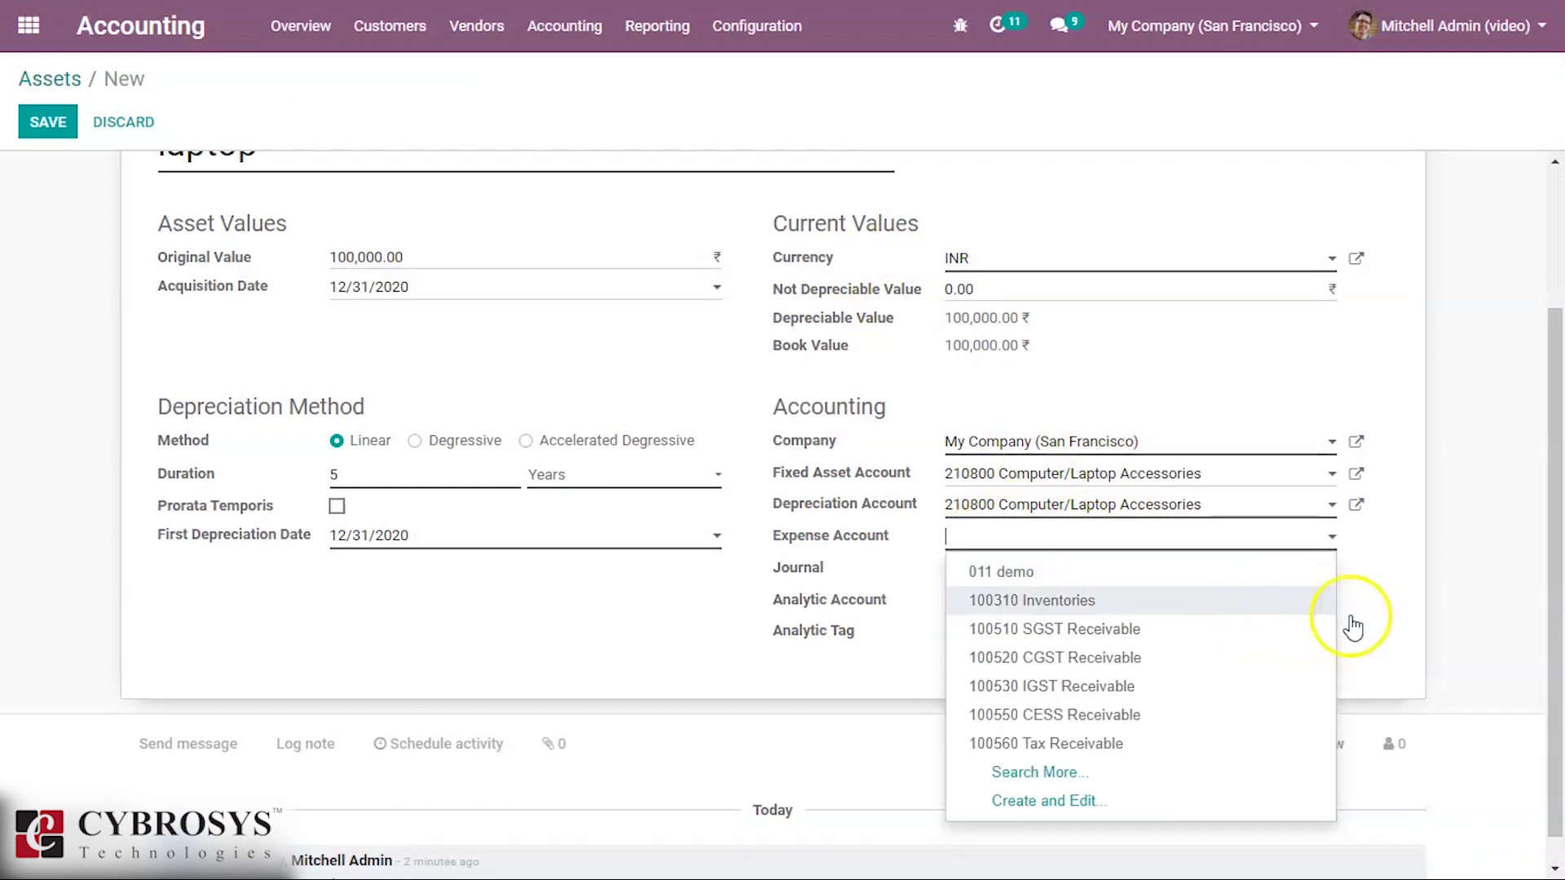
left_click(1091, 776)
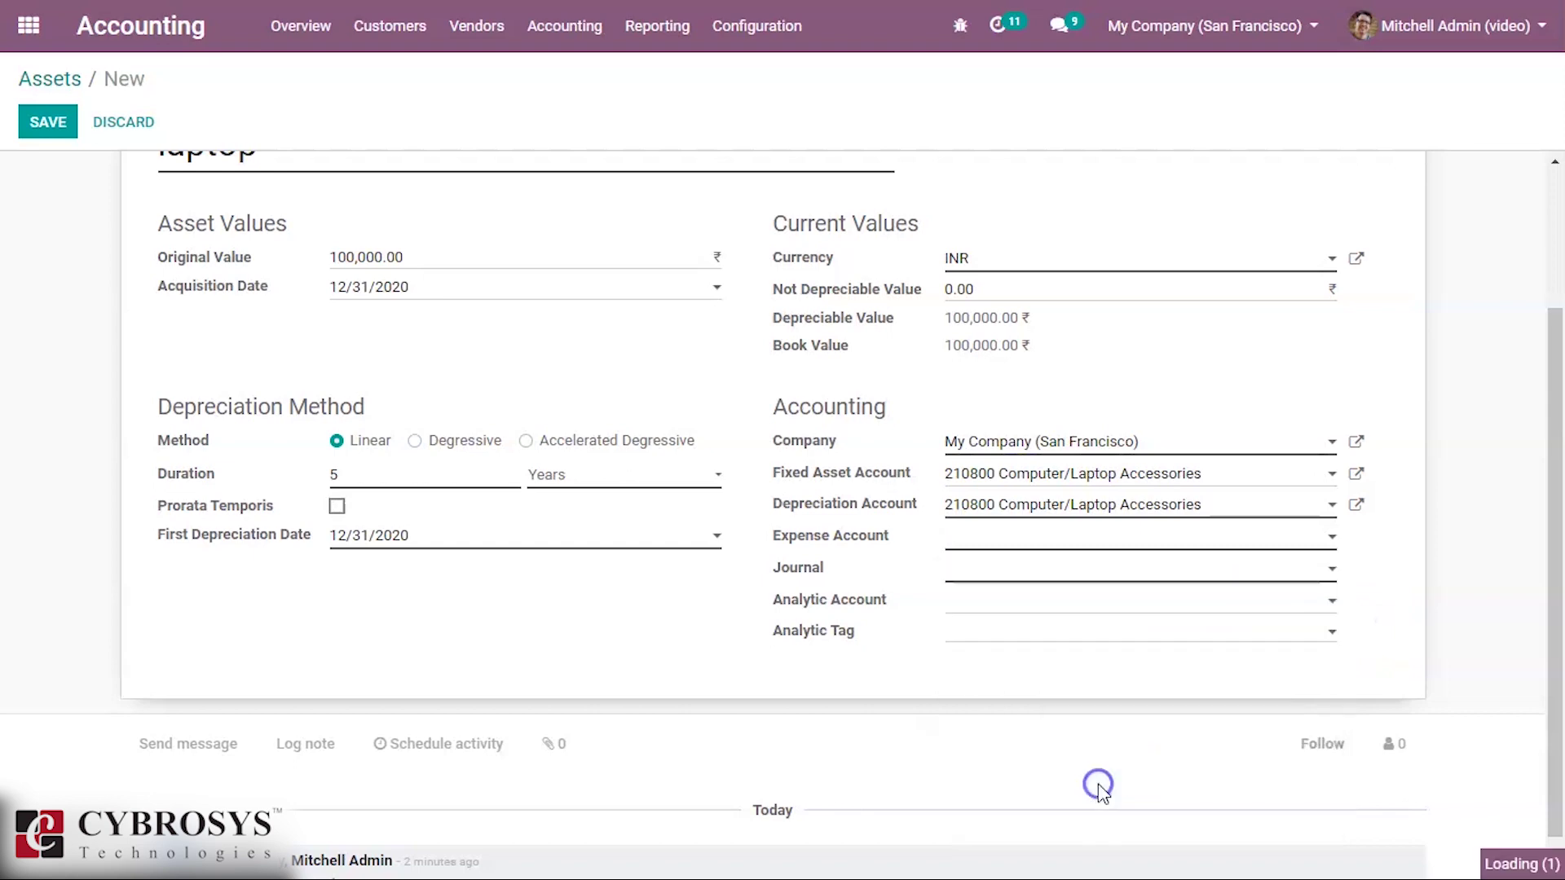
left_click_drag(1337, 195, 1326, 517)
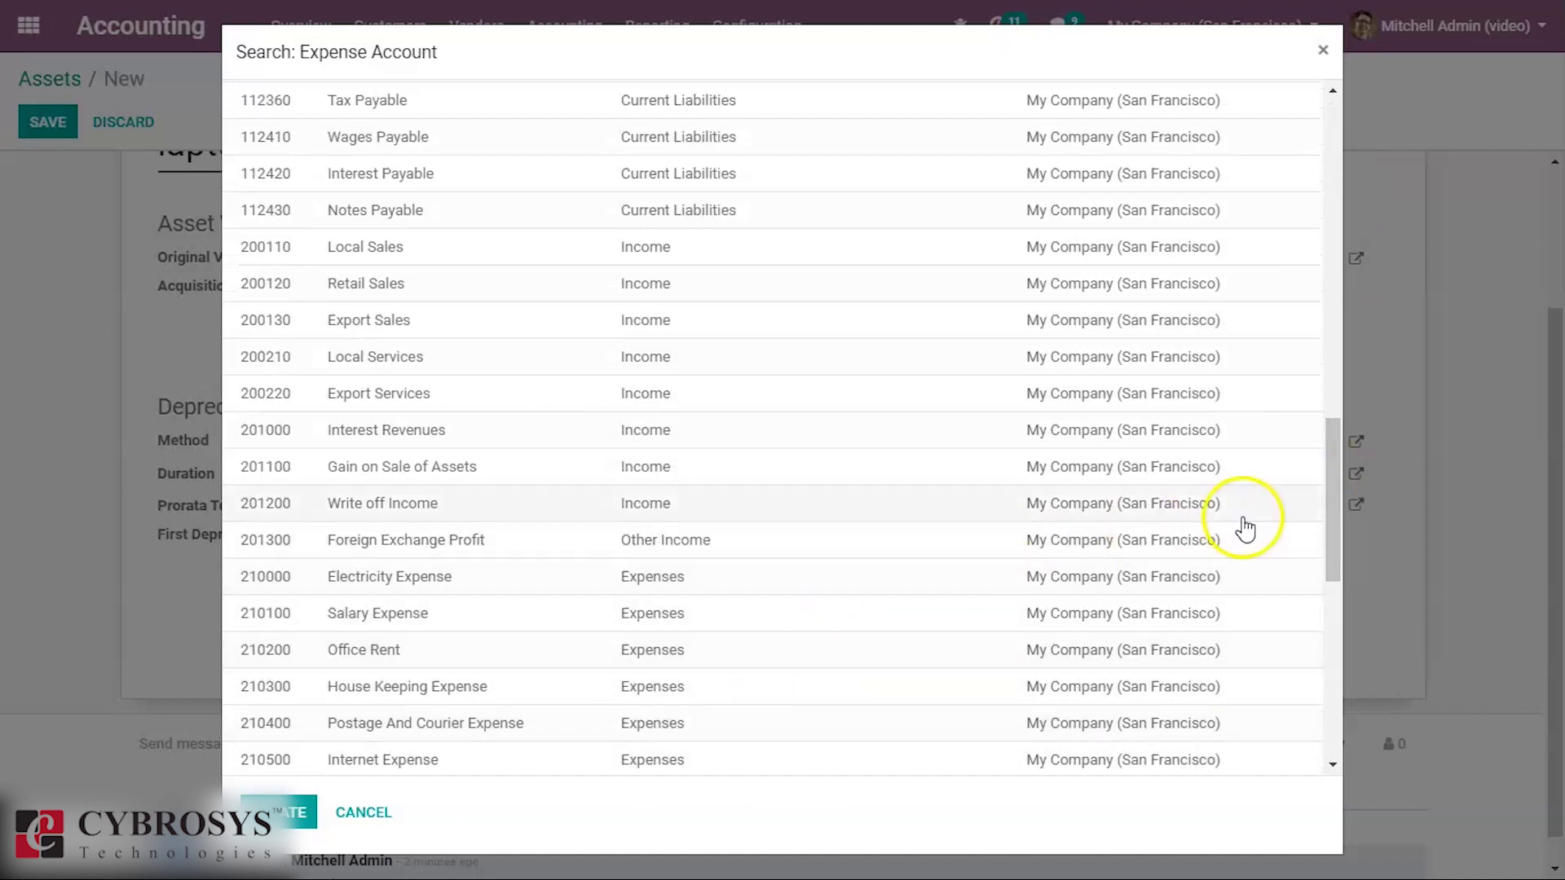
left_click_drag(1327, 521, 1327, 581)
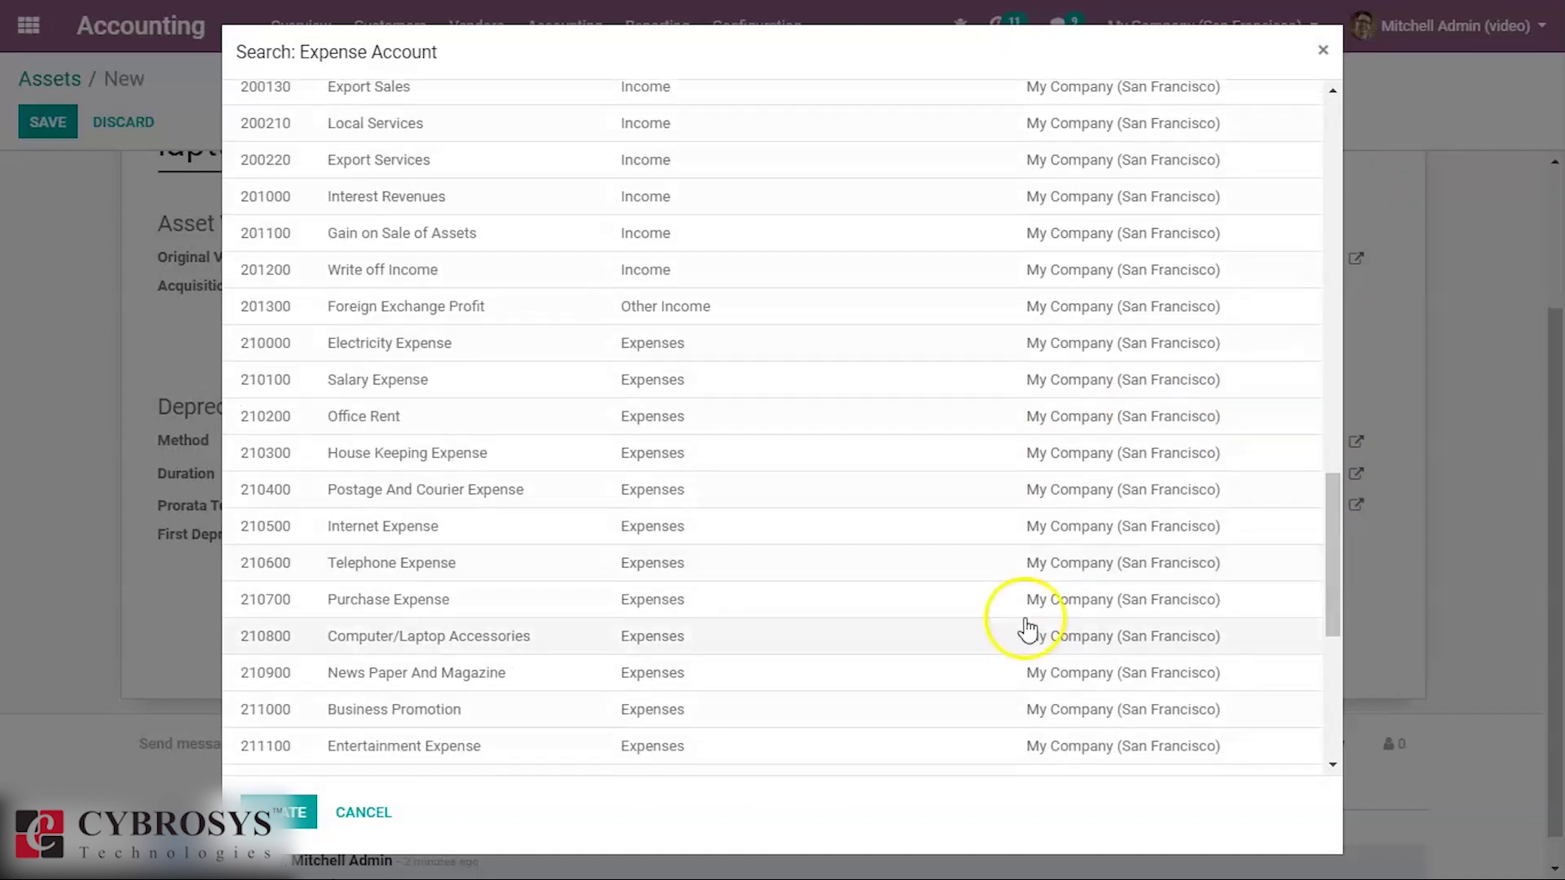
left_click(910, 644)
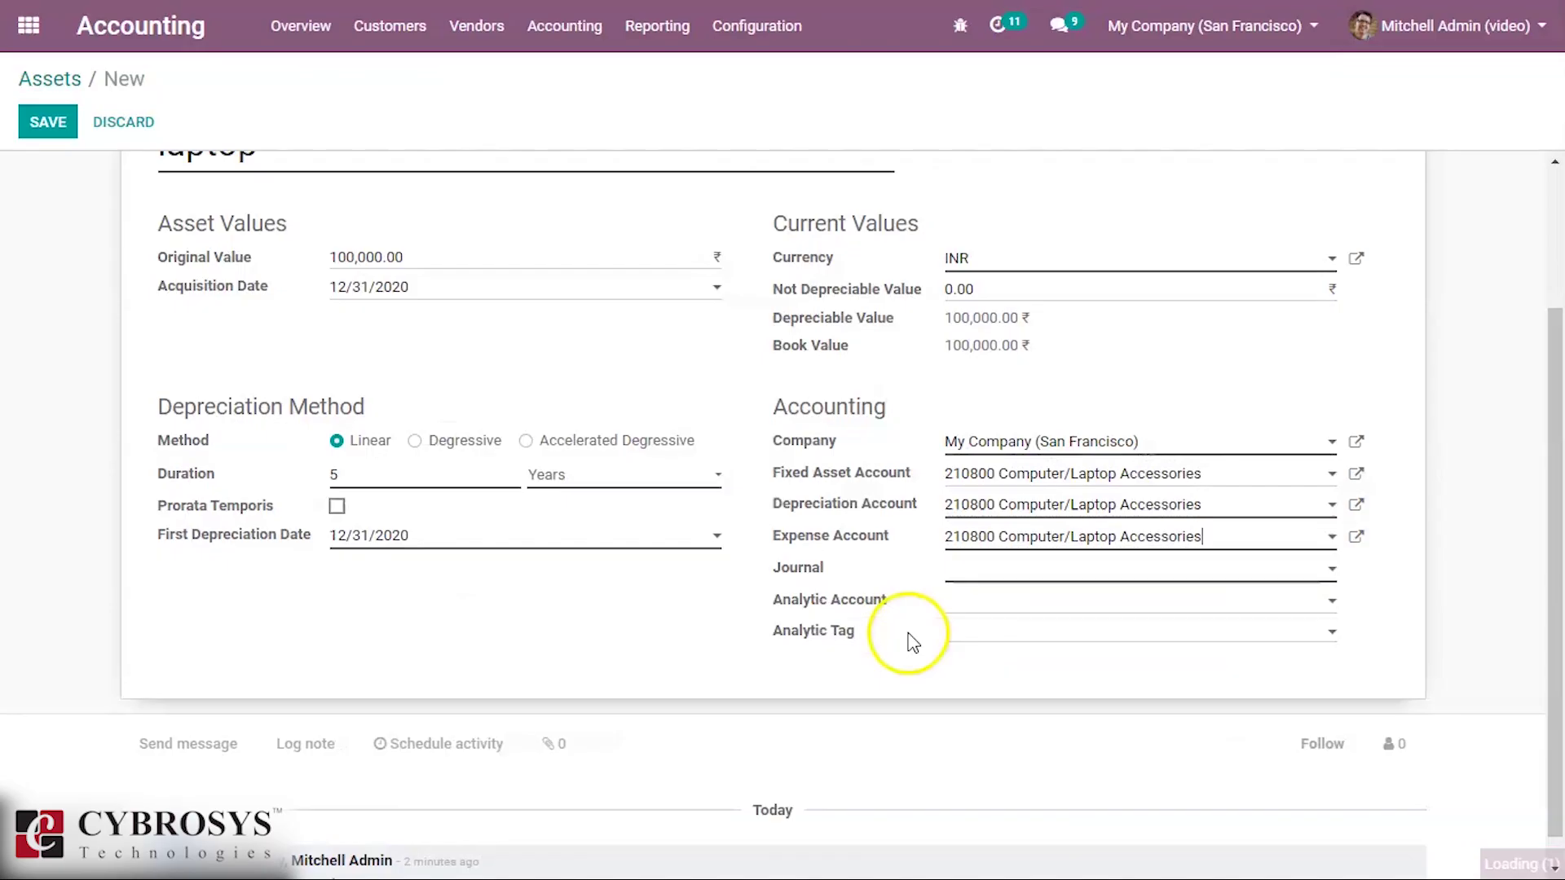
left_click(991, 582)
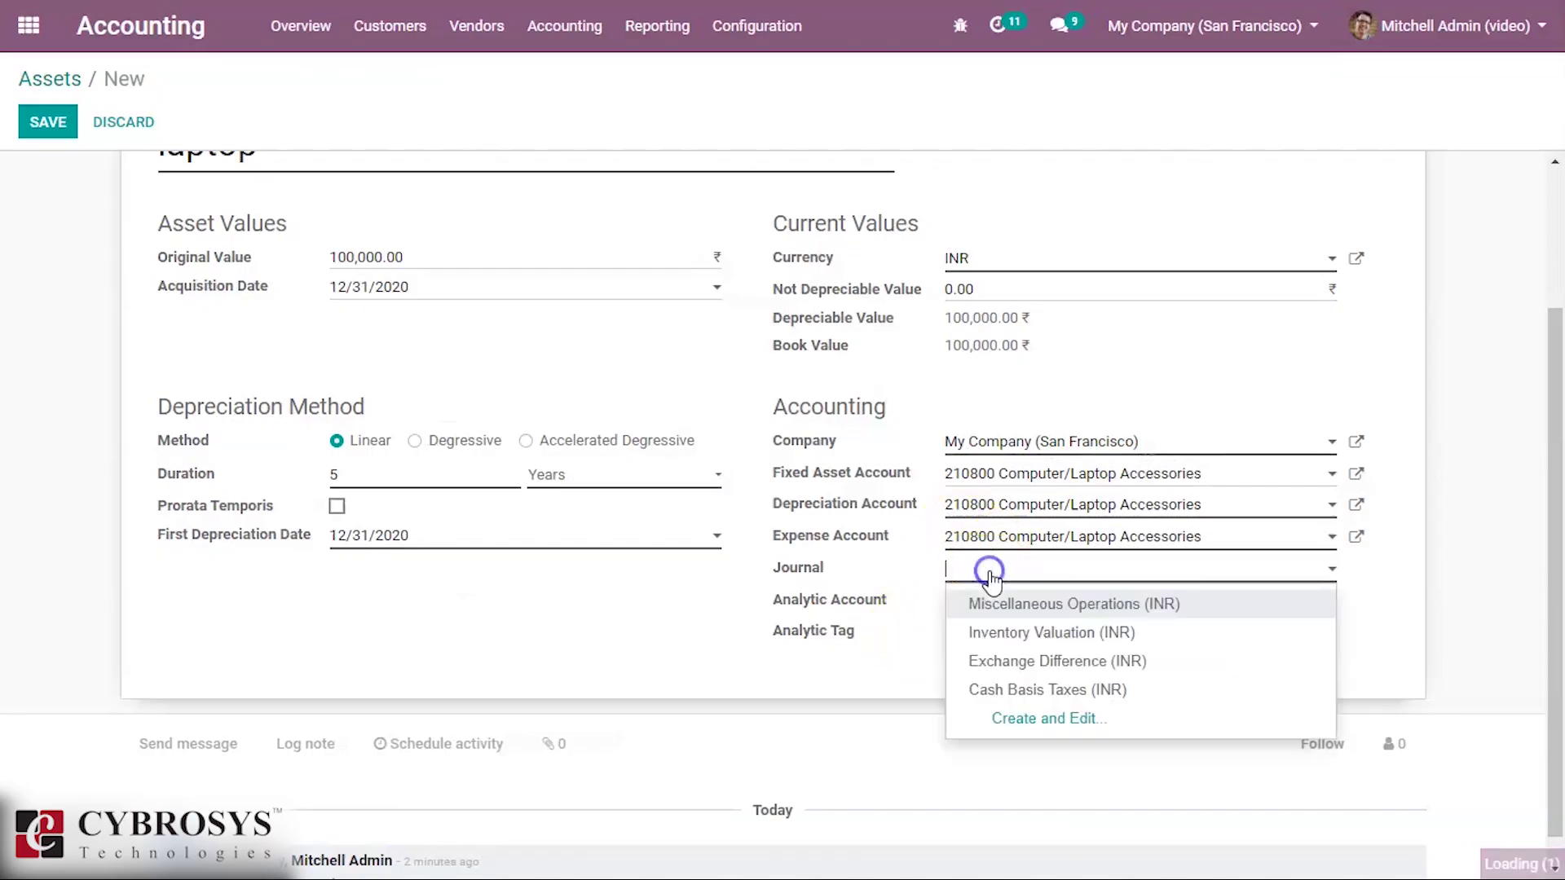
left_click(991, 604)
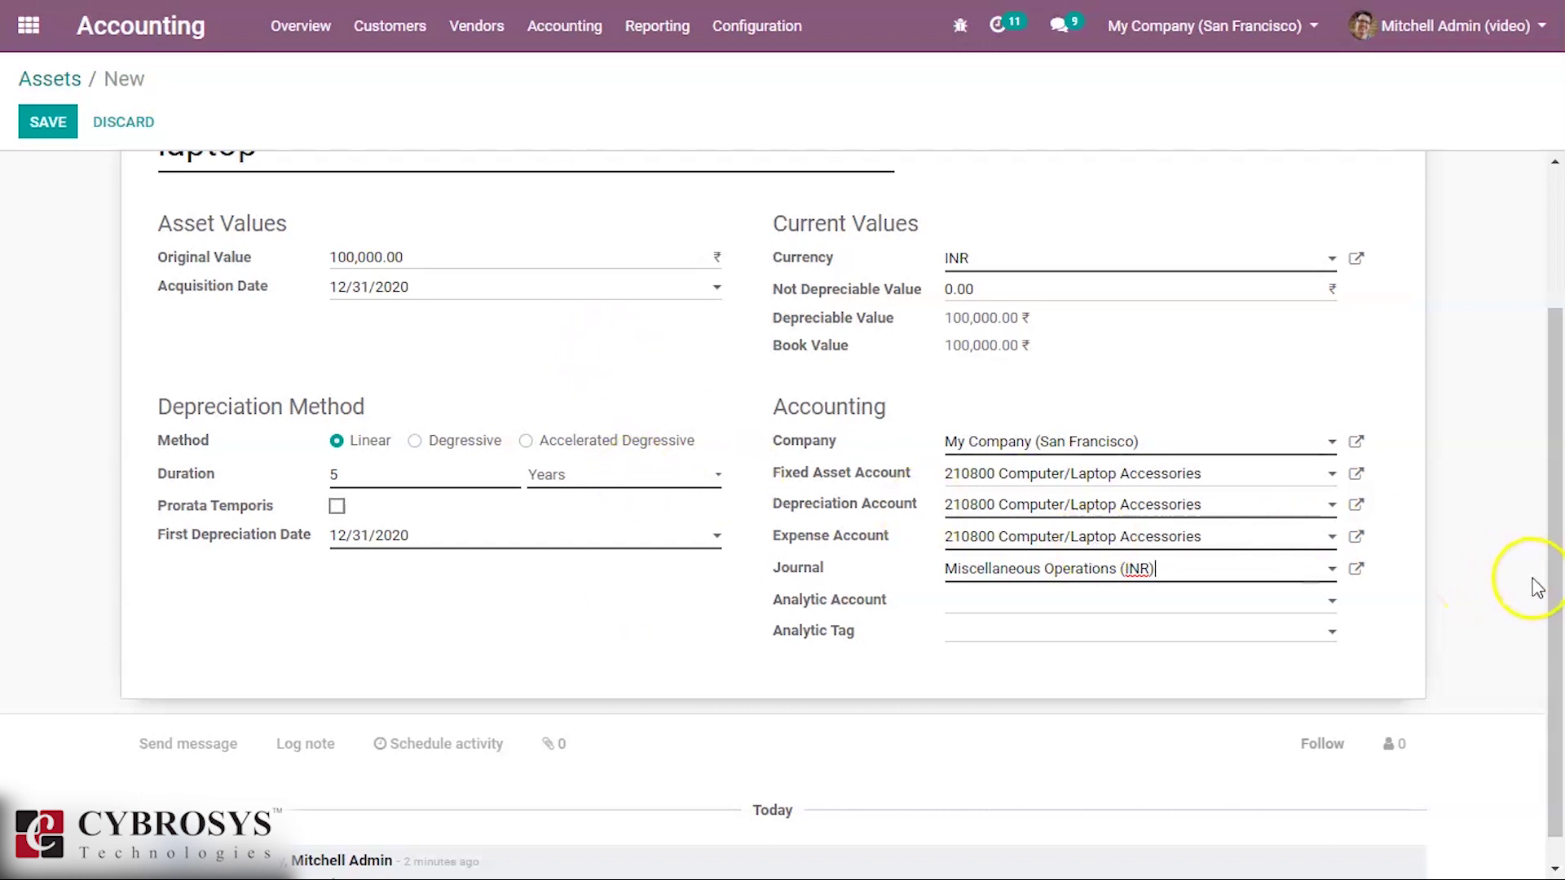
Look at the unit options available for the depreciation duration.
left_click_drag(1553, 581, 1553, 502)
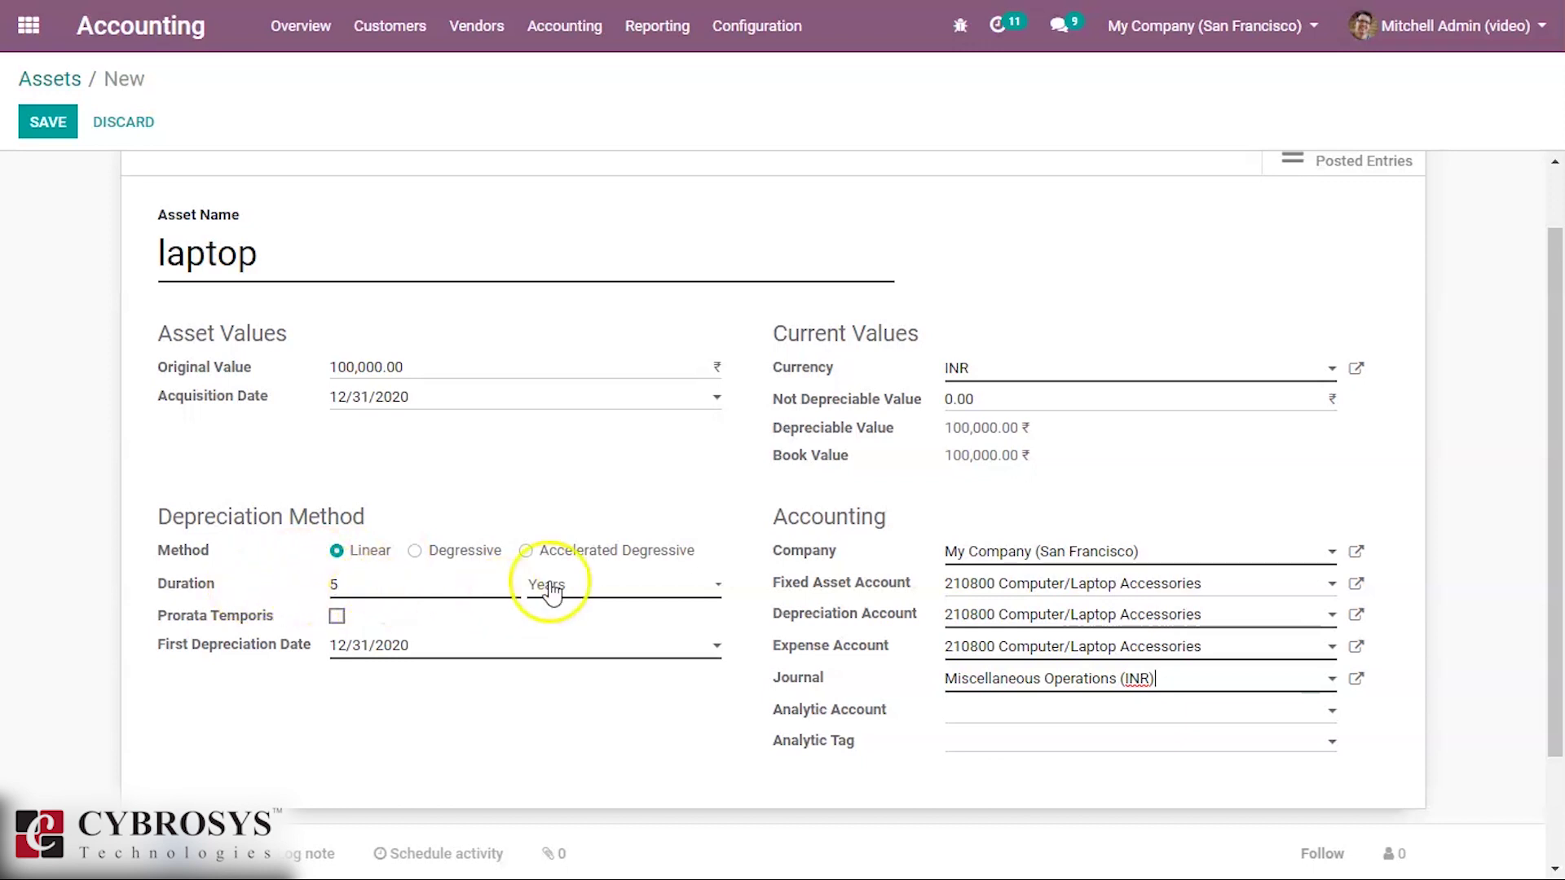
left_click(627, 595)
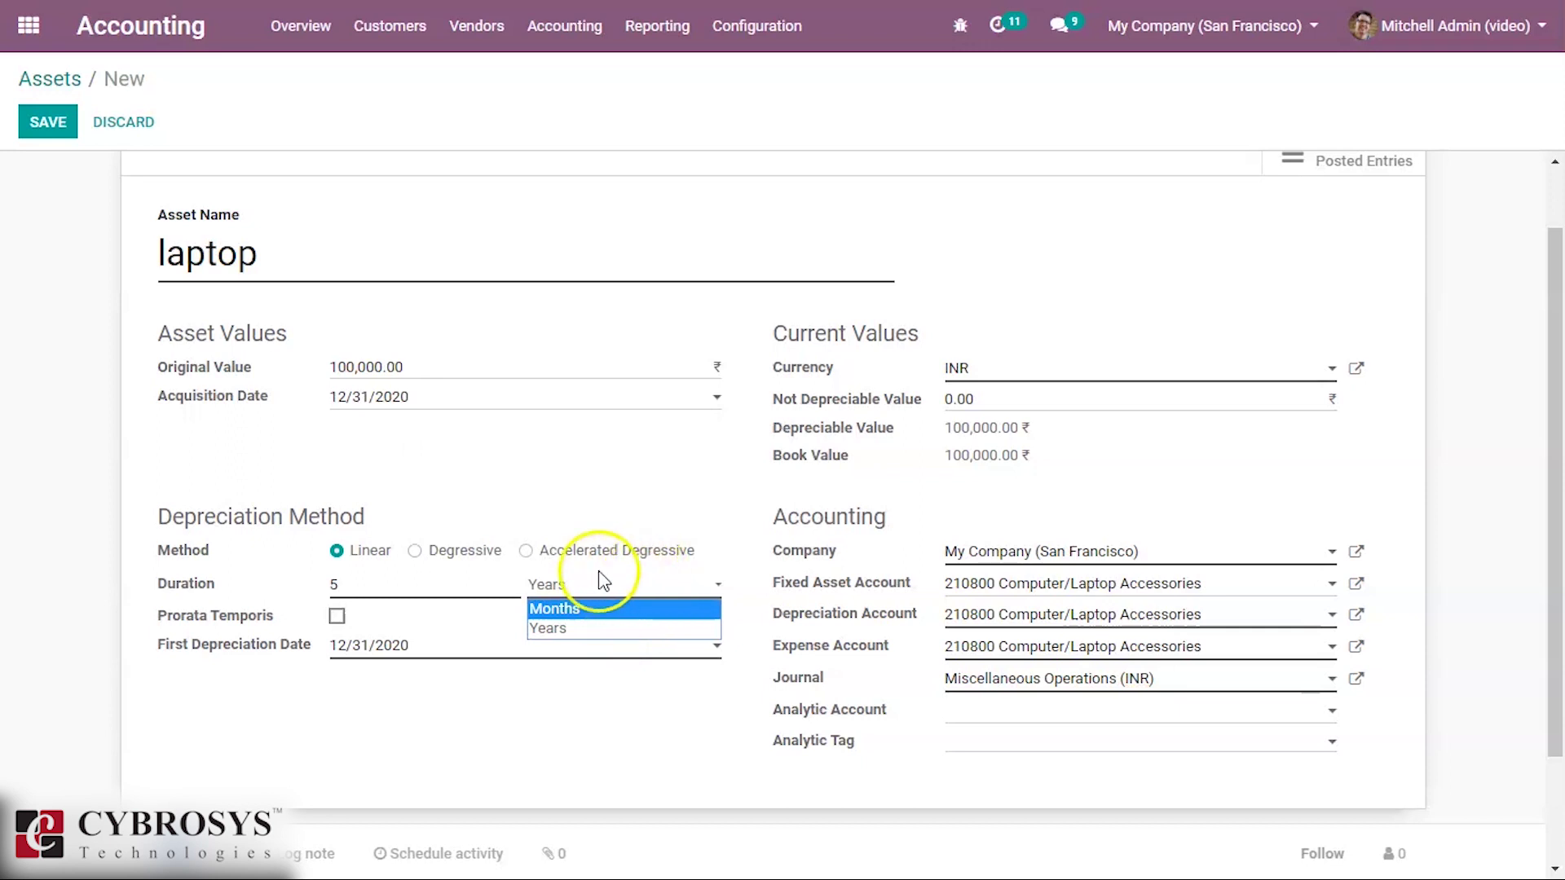
left_click(468, 627)
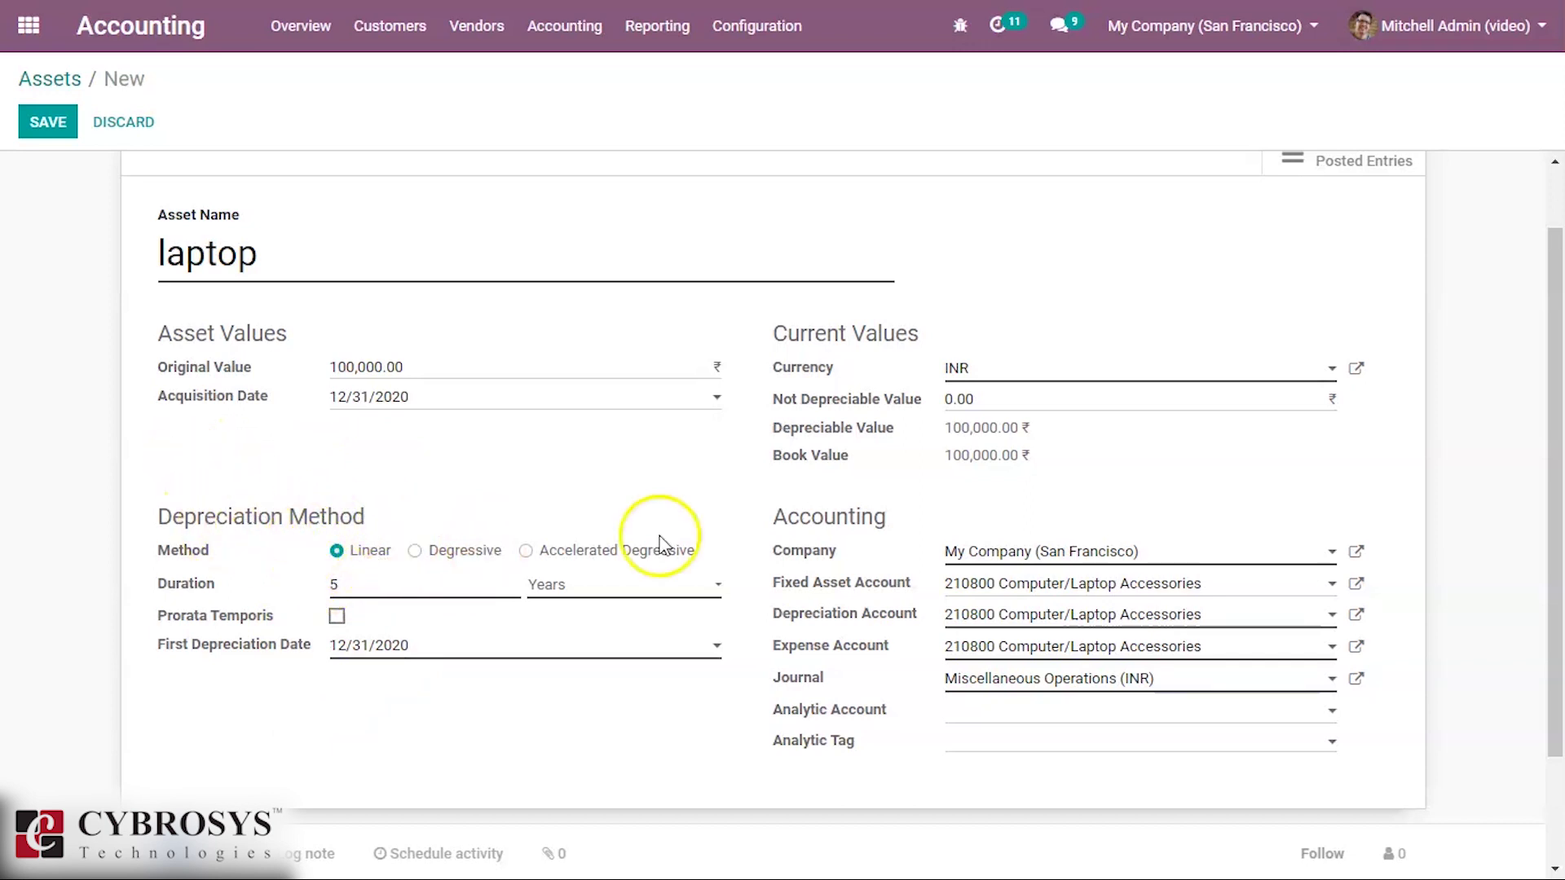
Compute the laptop's depreciation with the linear method and review the resulting lines on the depreciation board.
left_click_drag(1557, 538, 1558, 316)
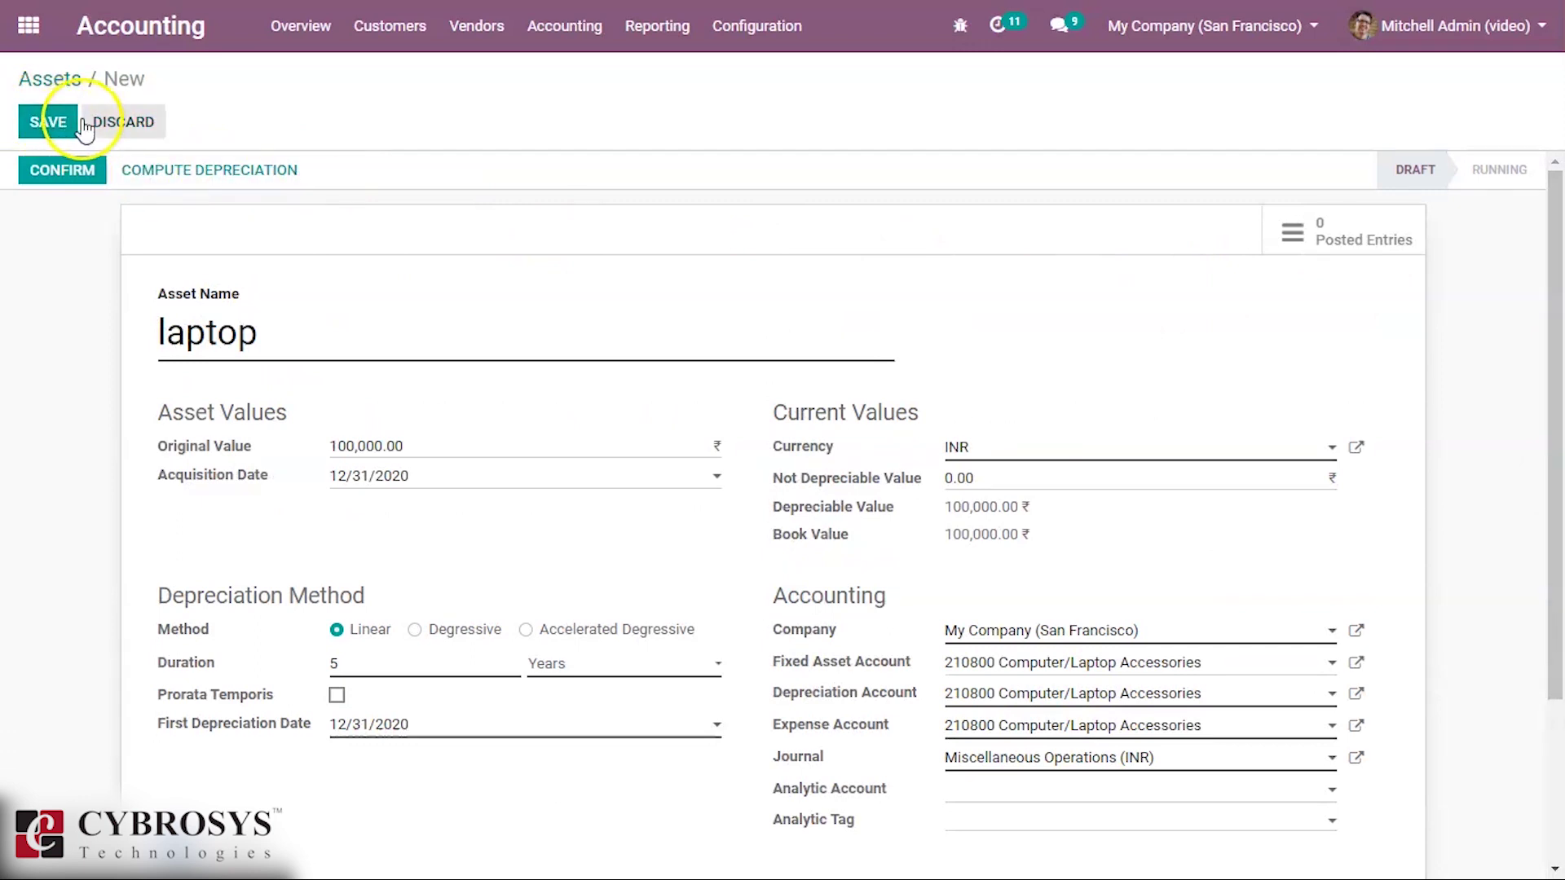
left_click(176, 175)
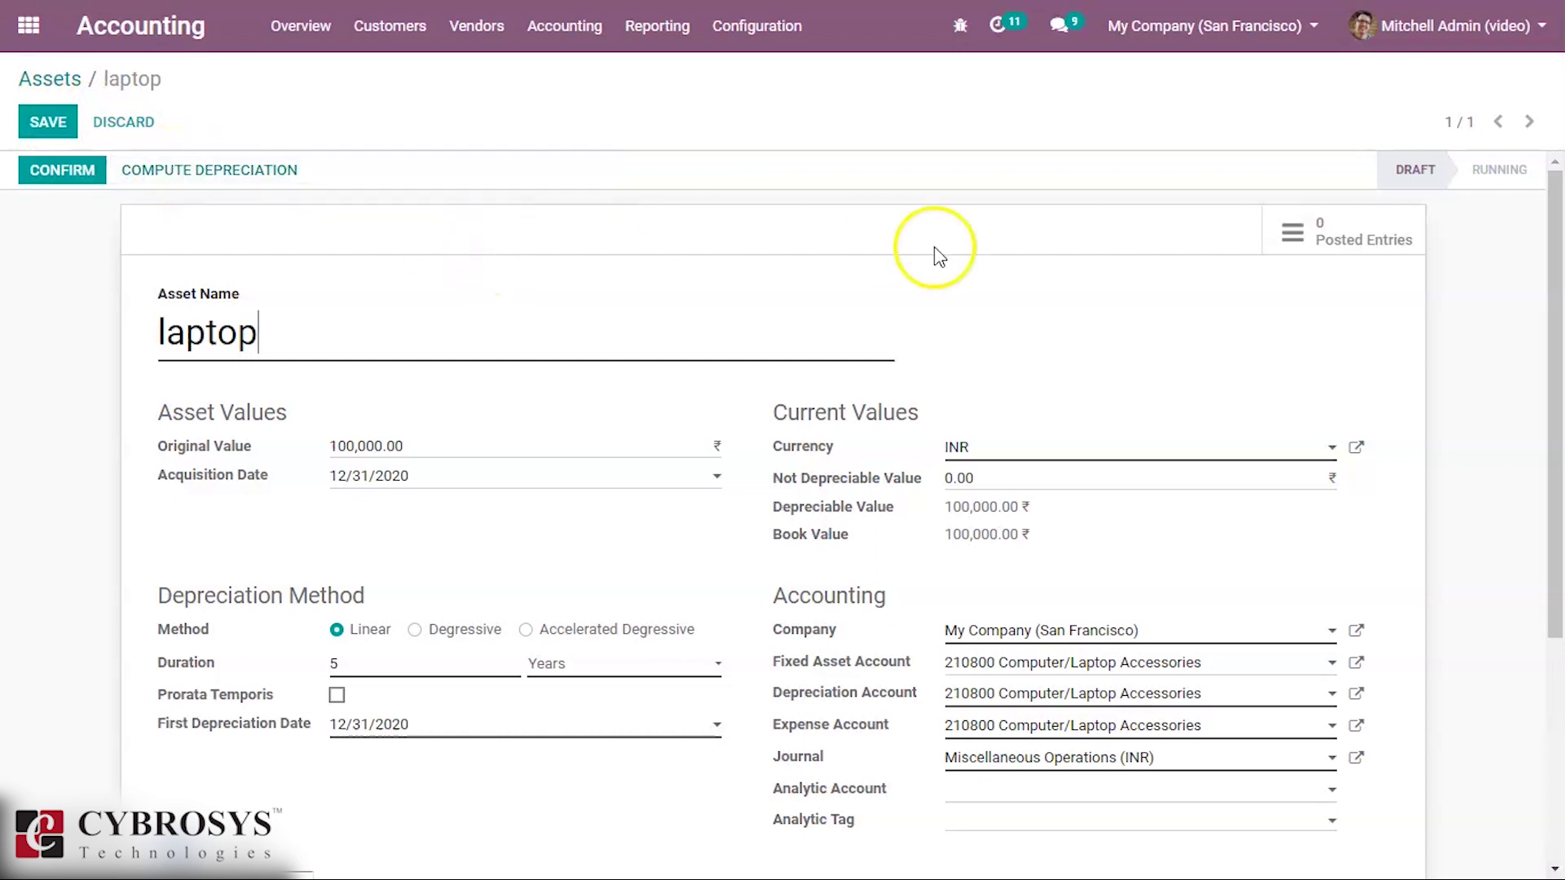
left_click_drag(1557, 297, 1543, 533)
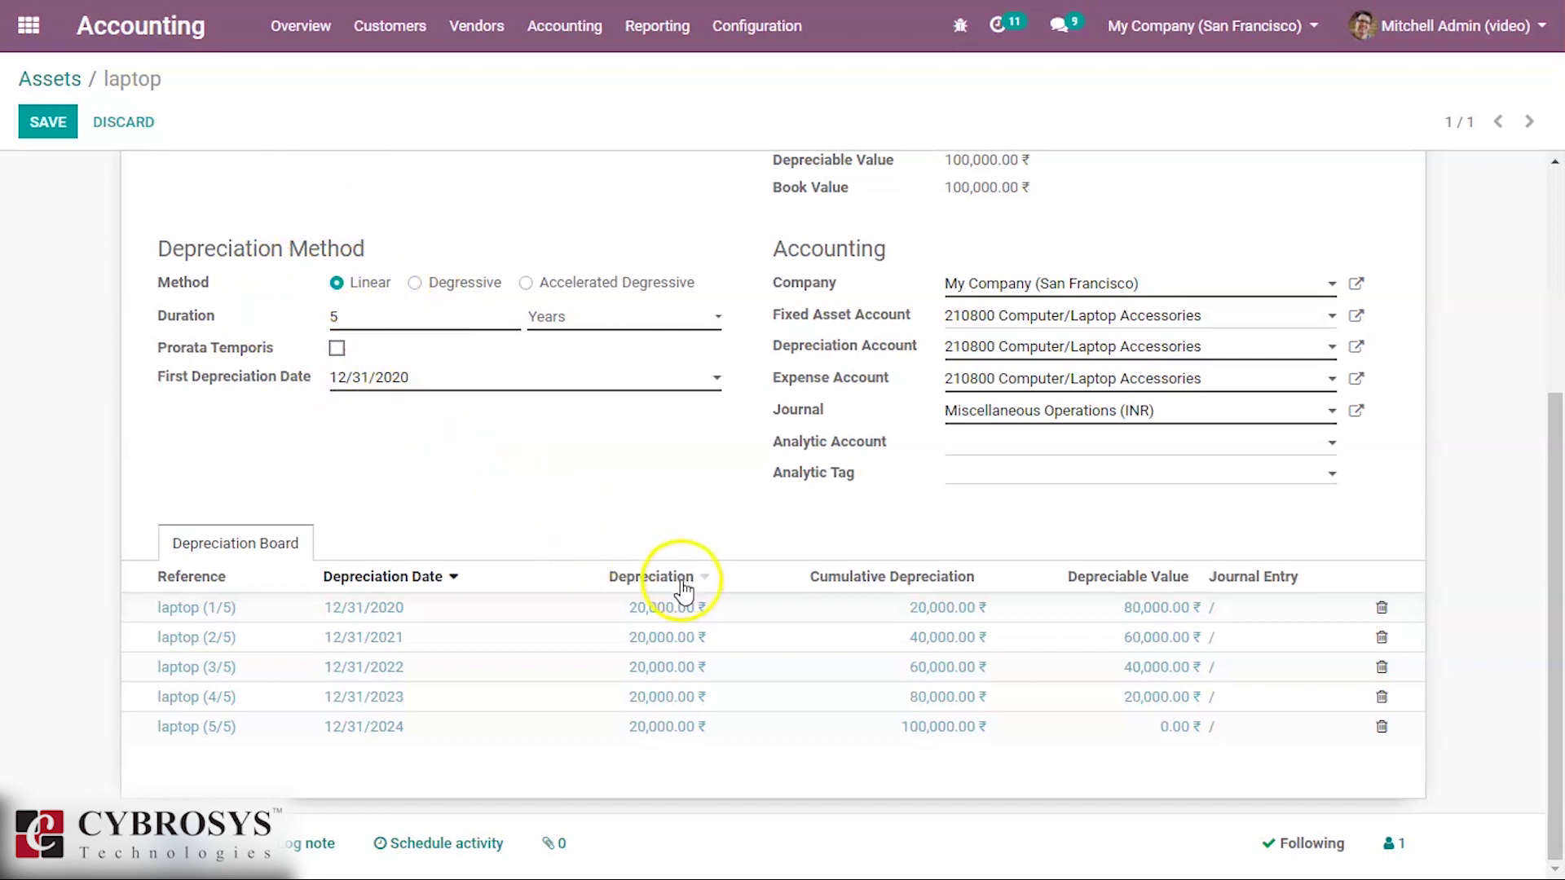
mouse_move(566, 639)
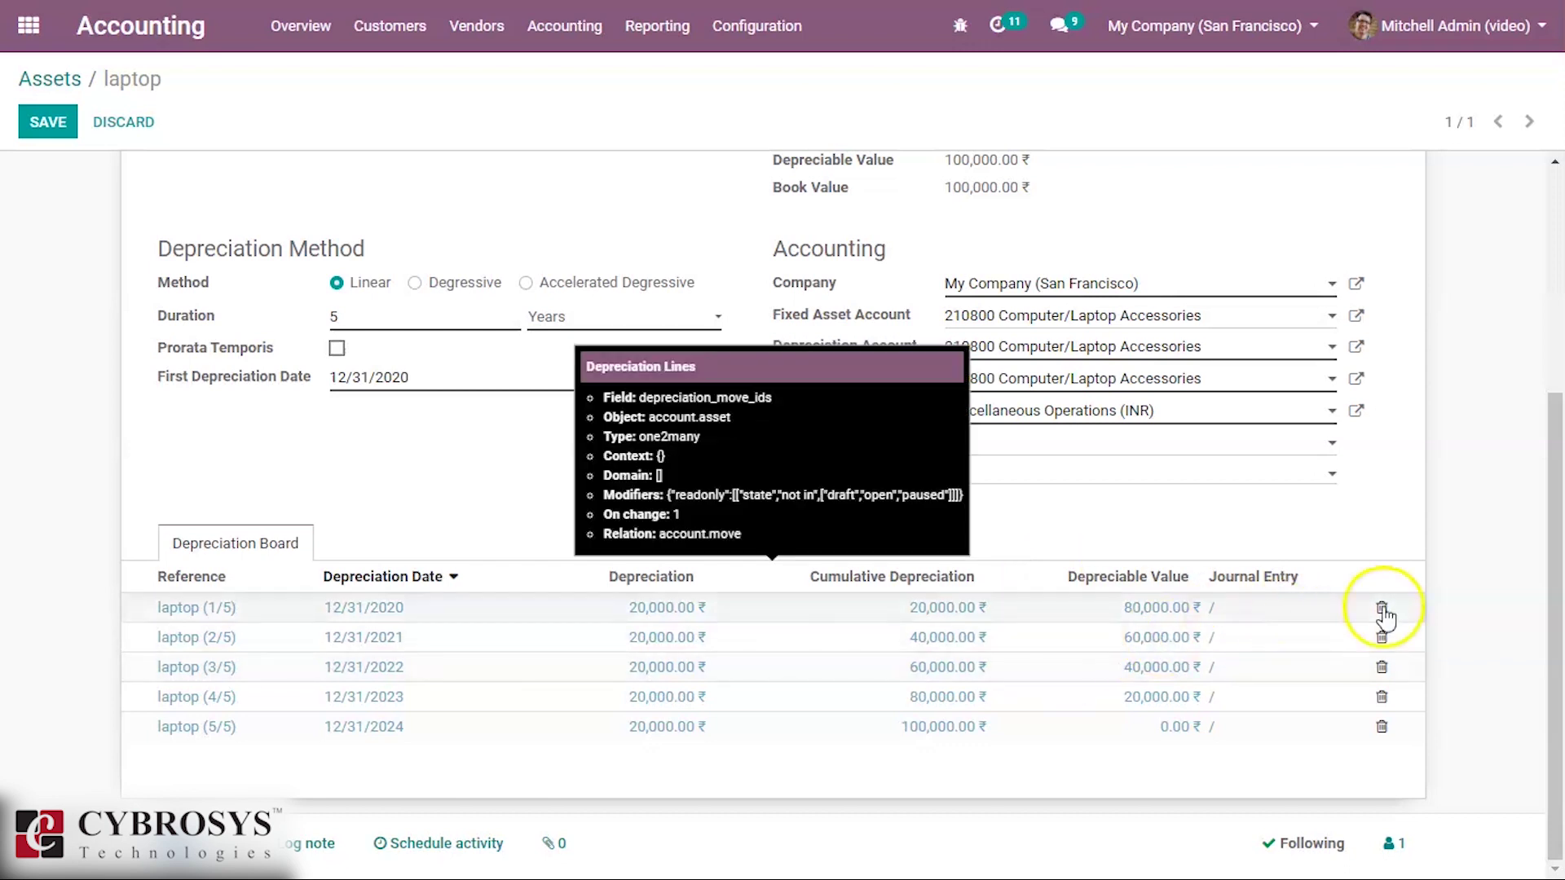
Change the depreciation method to Degressive and recompute the laptop's depreciation.
left_click_drag(1555, 599, 1543, 505)
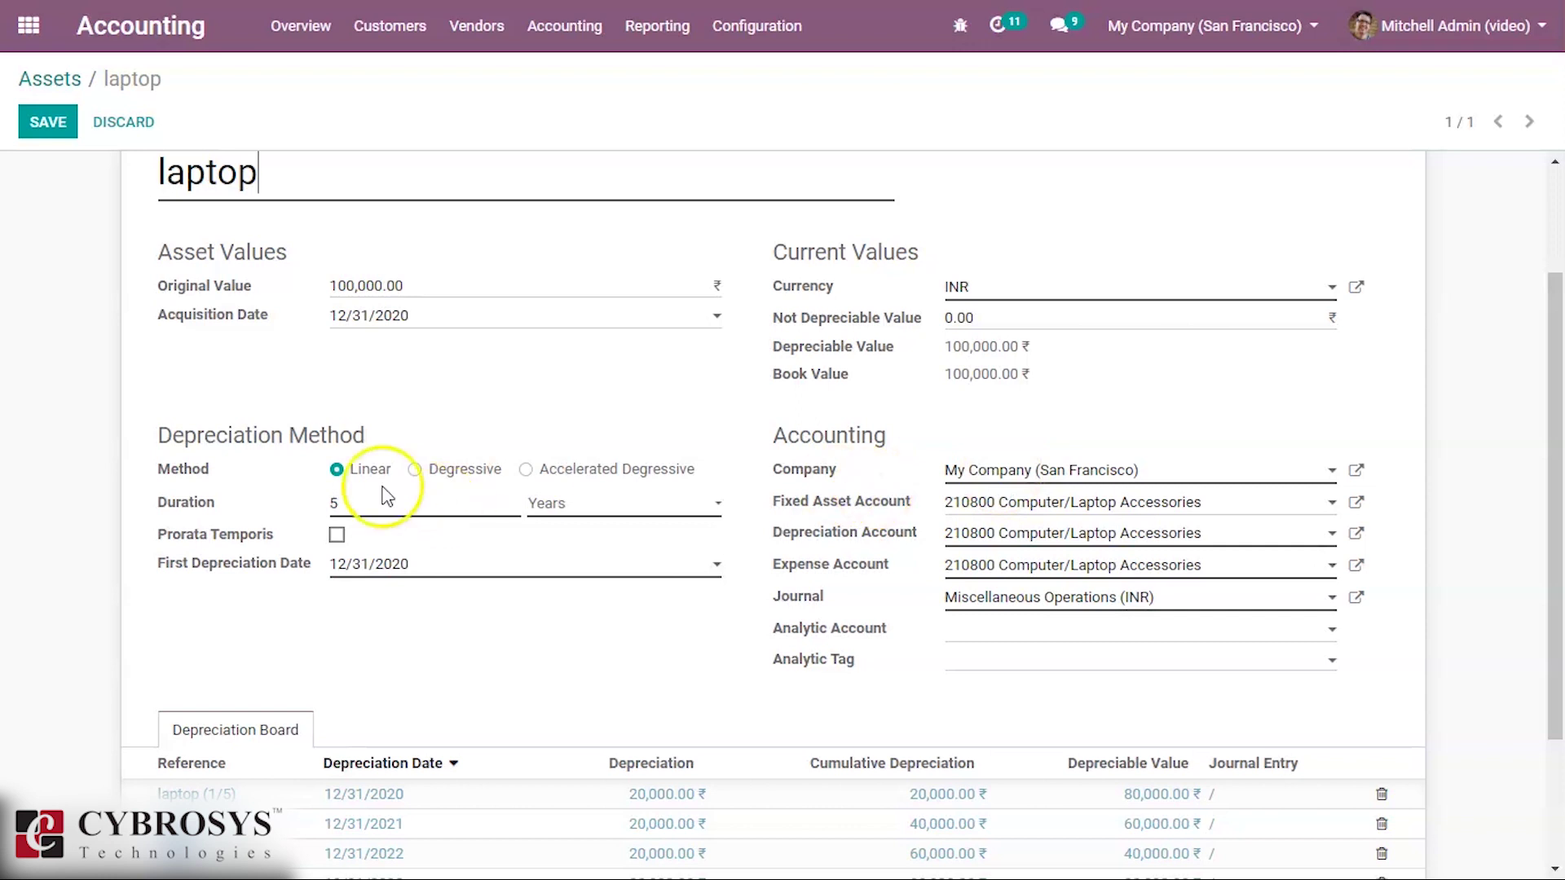
left_click(415, 470)
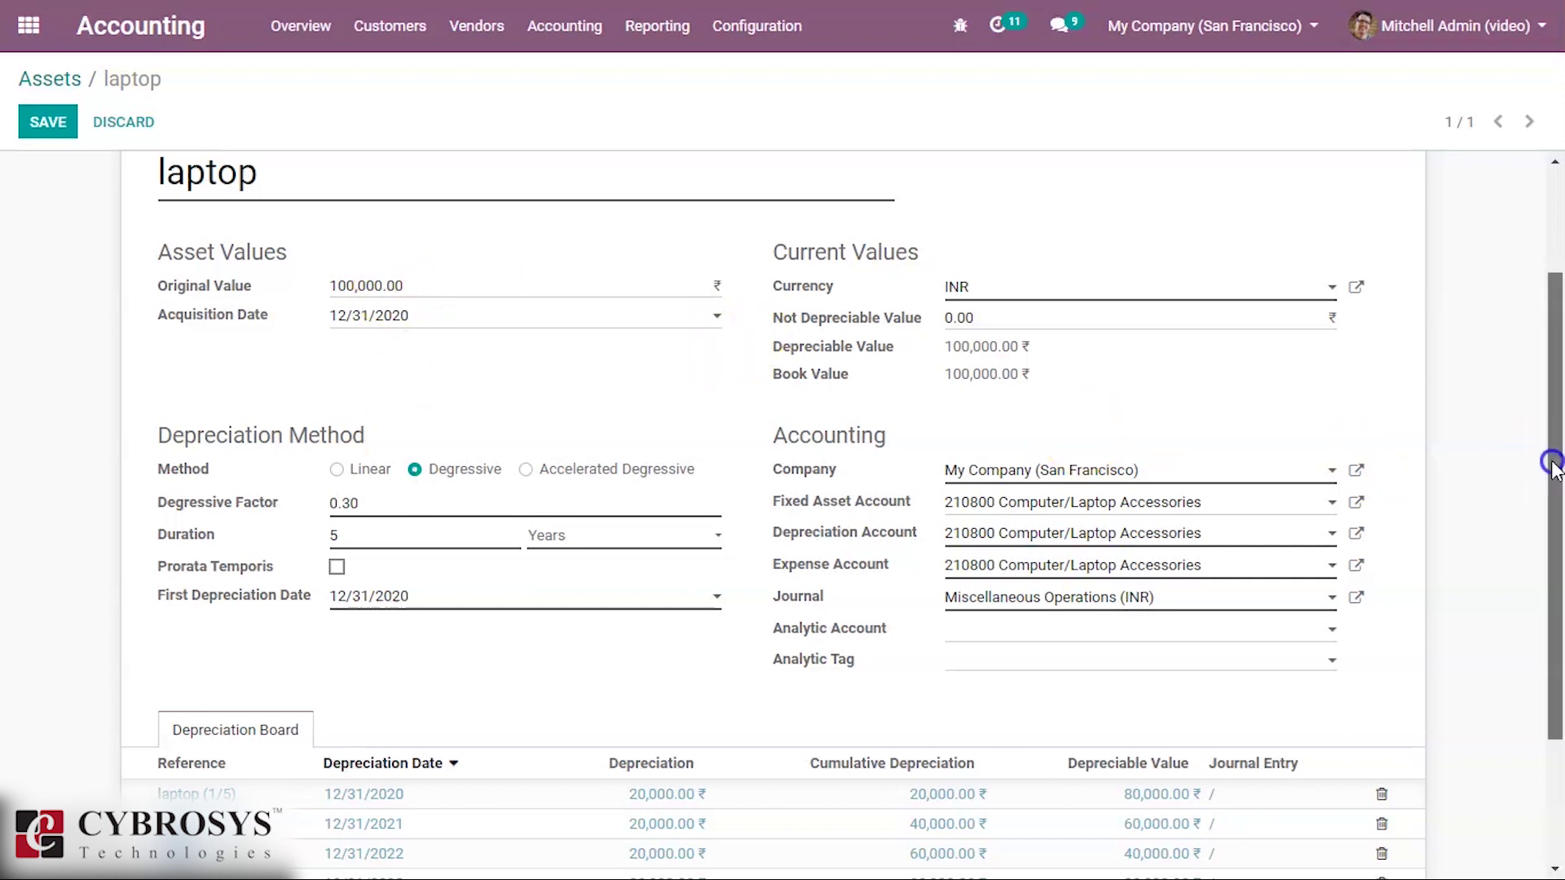
left_click_drag(1553, 469, 1553, 367)
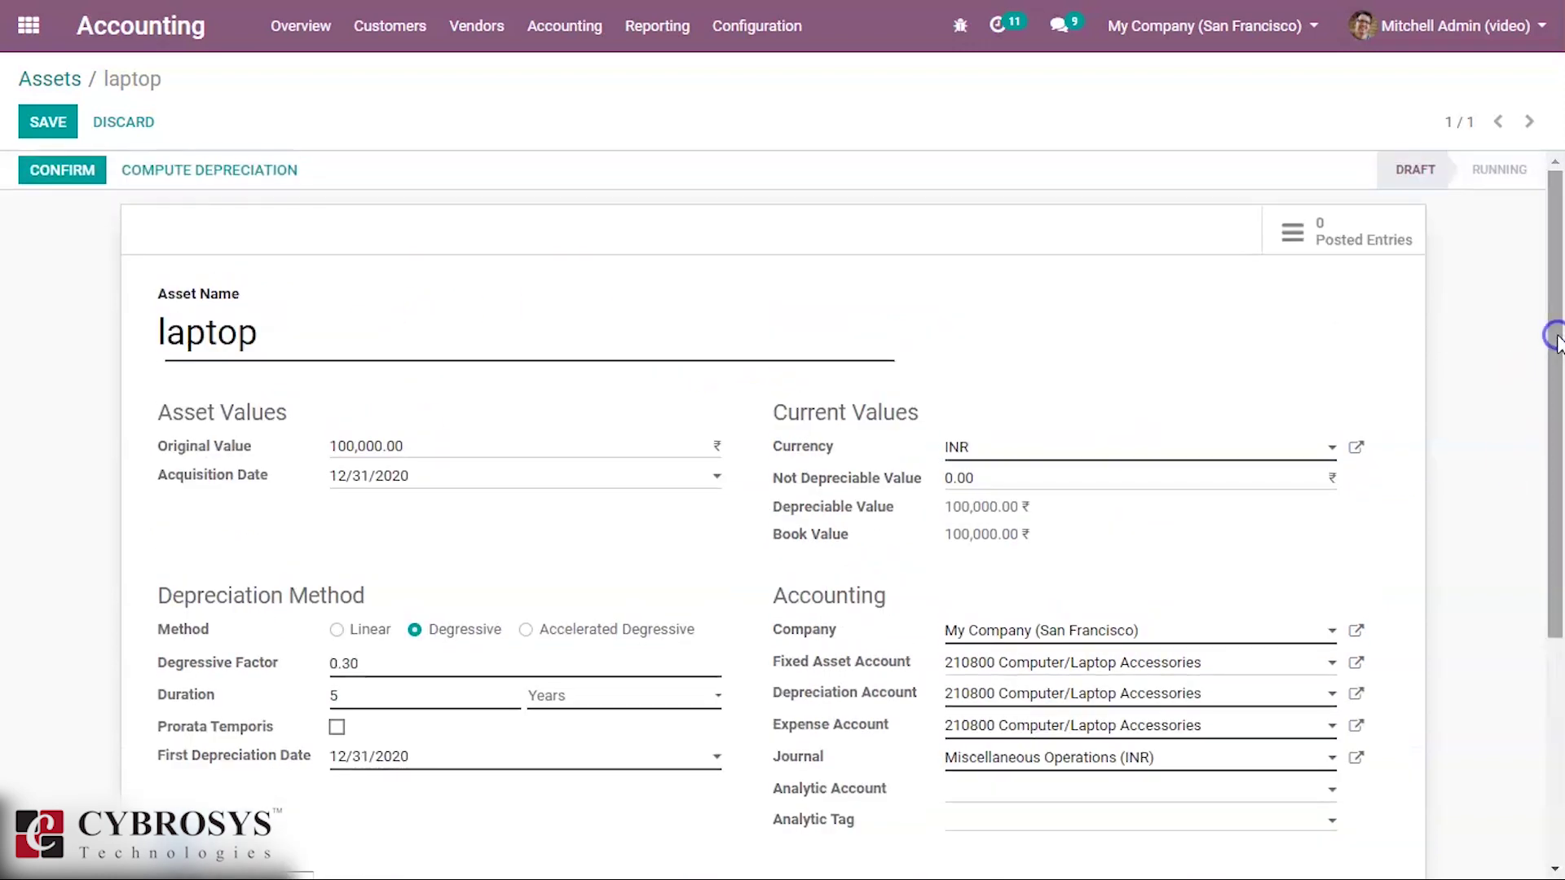
left_click(267, 178)
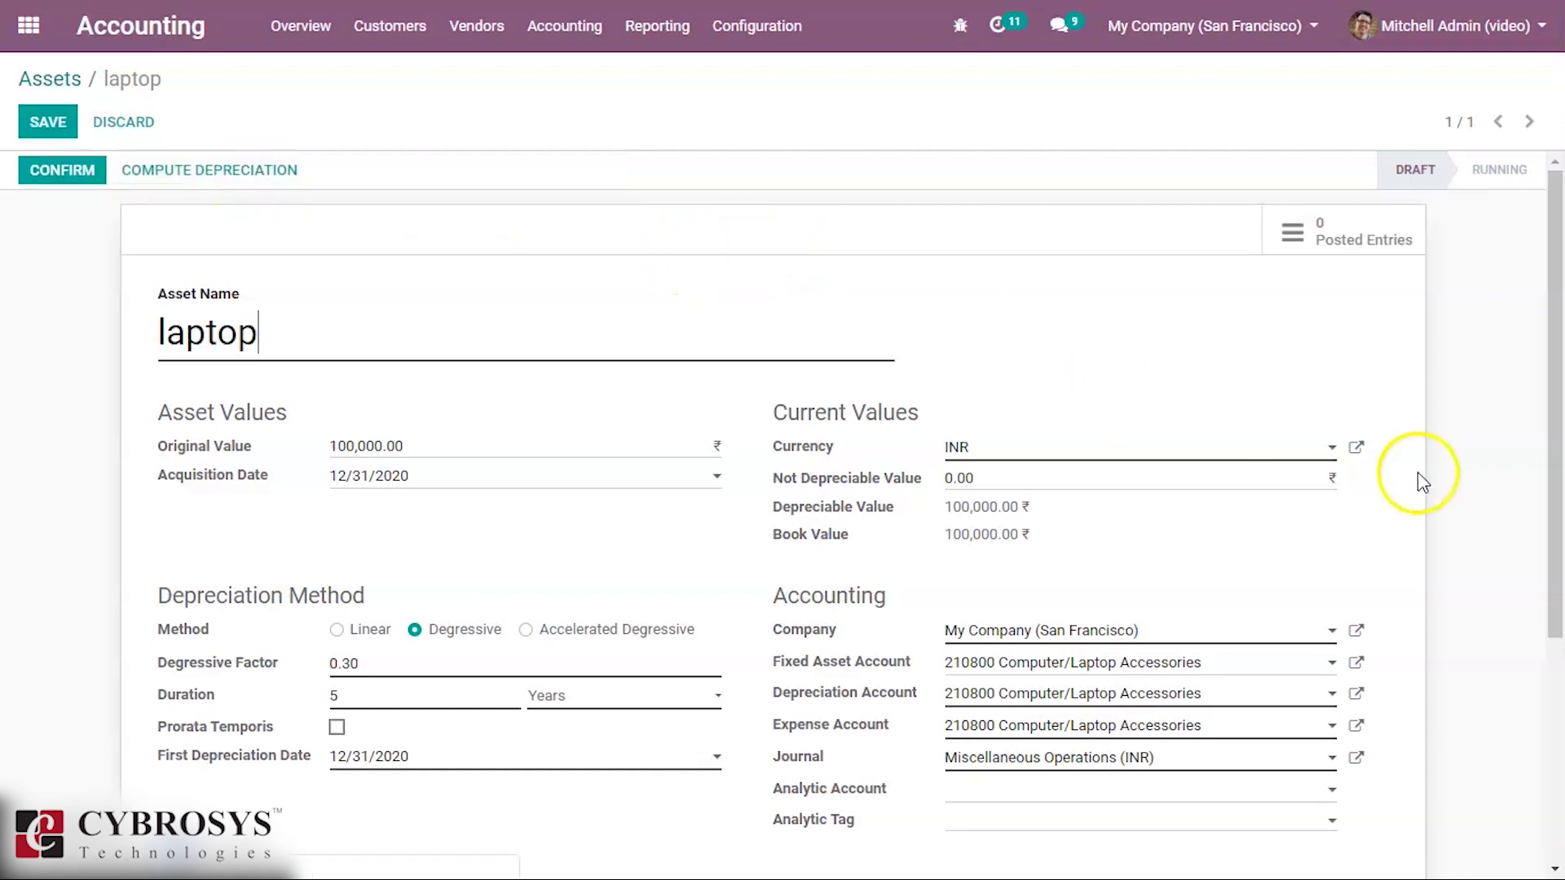
Examine the degressive depreciation lines on the laptop's depreciation board.
left_click_drag(1557, 395, 1549, 518)
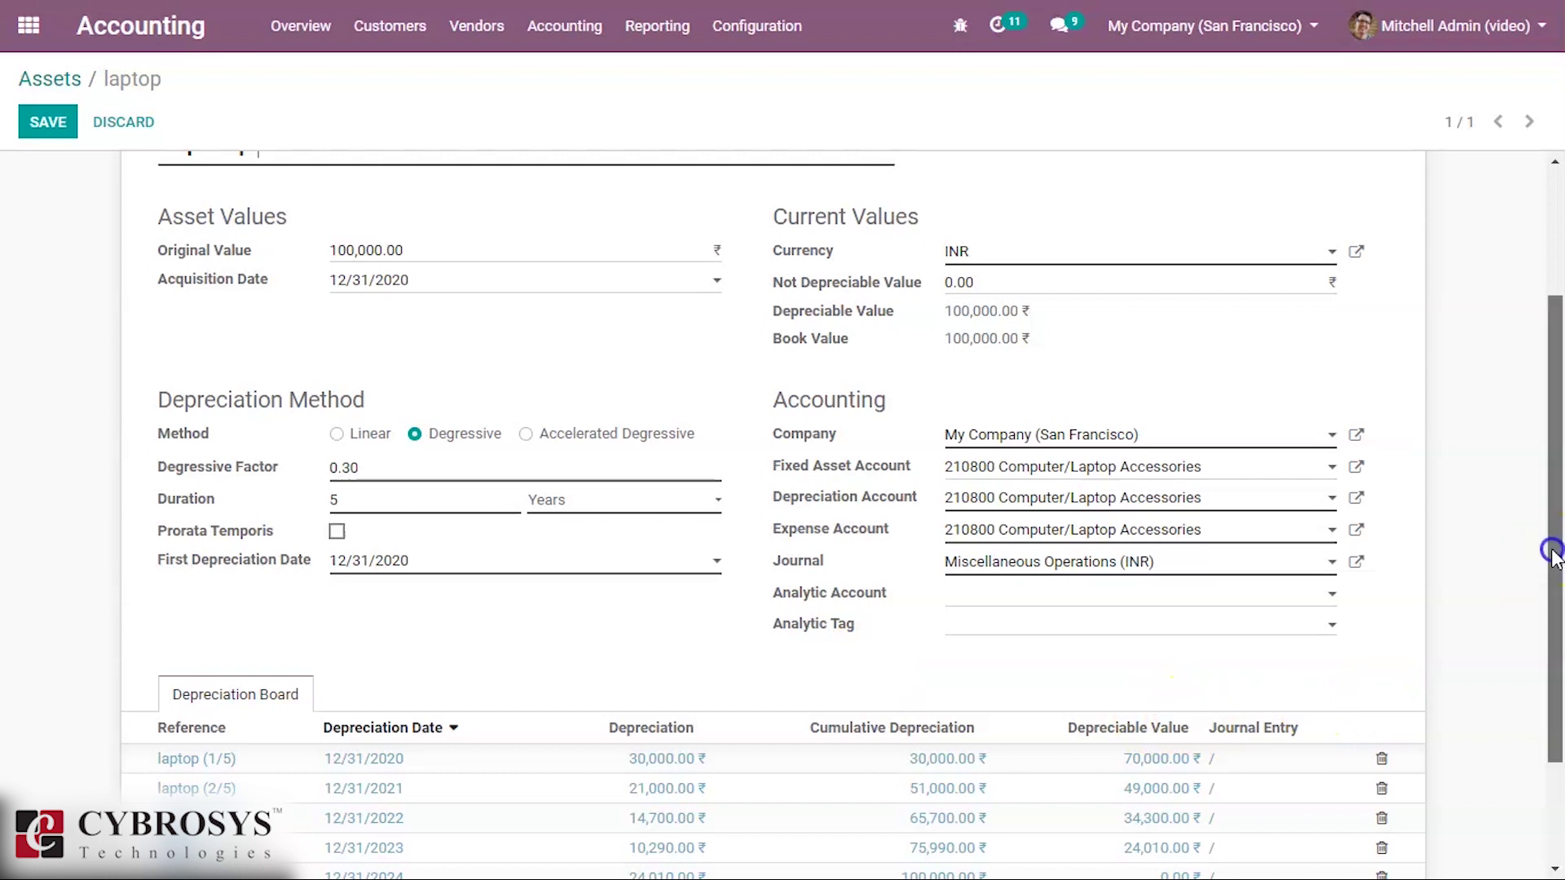
left_click_drag(1557, 561, 1555, 661)
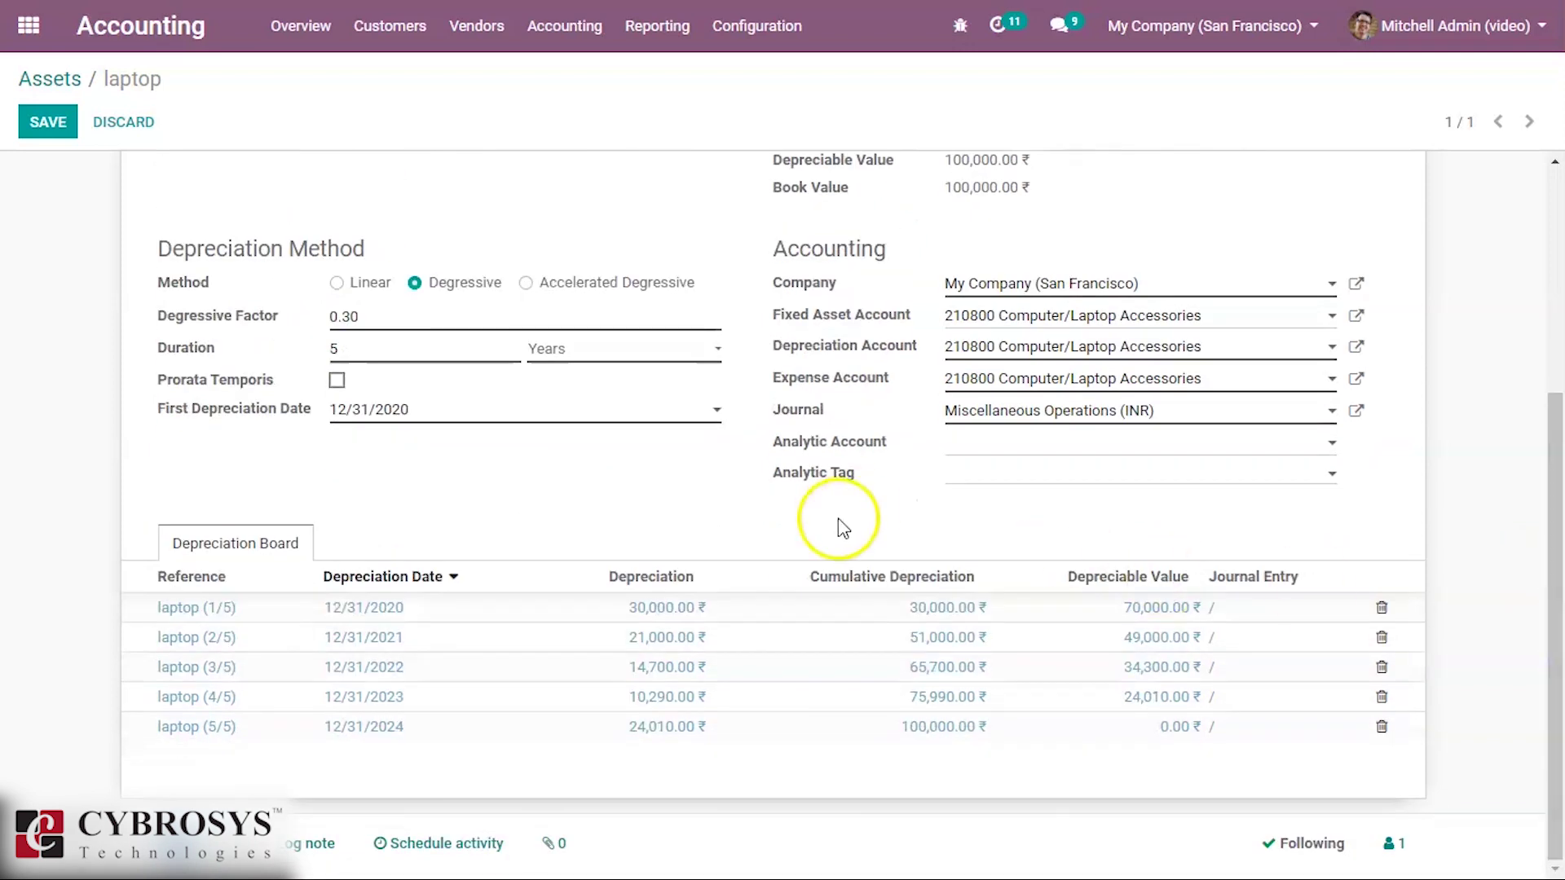
mouse_move(657, 622)
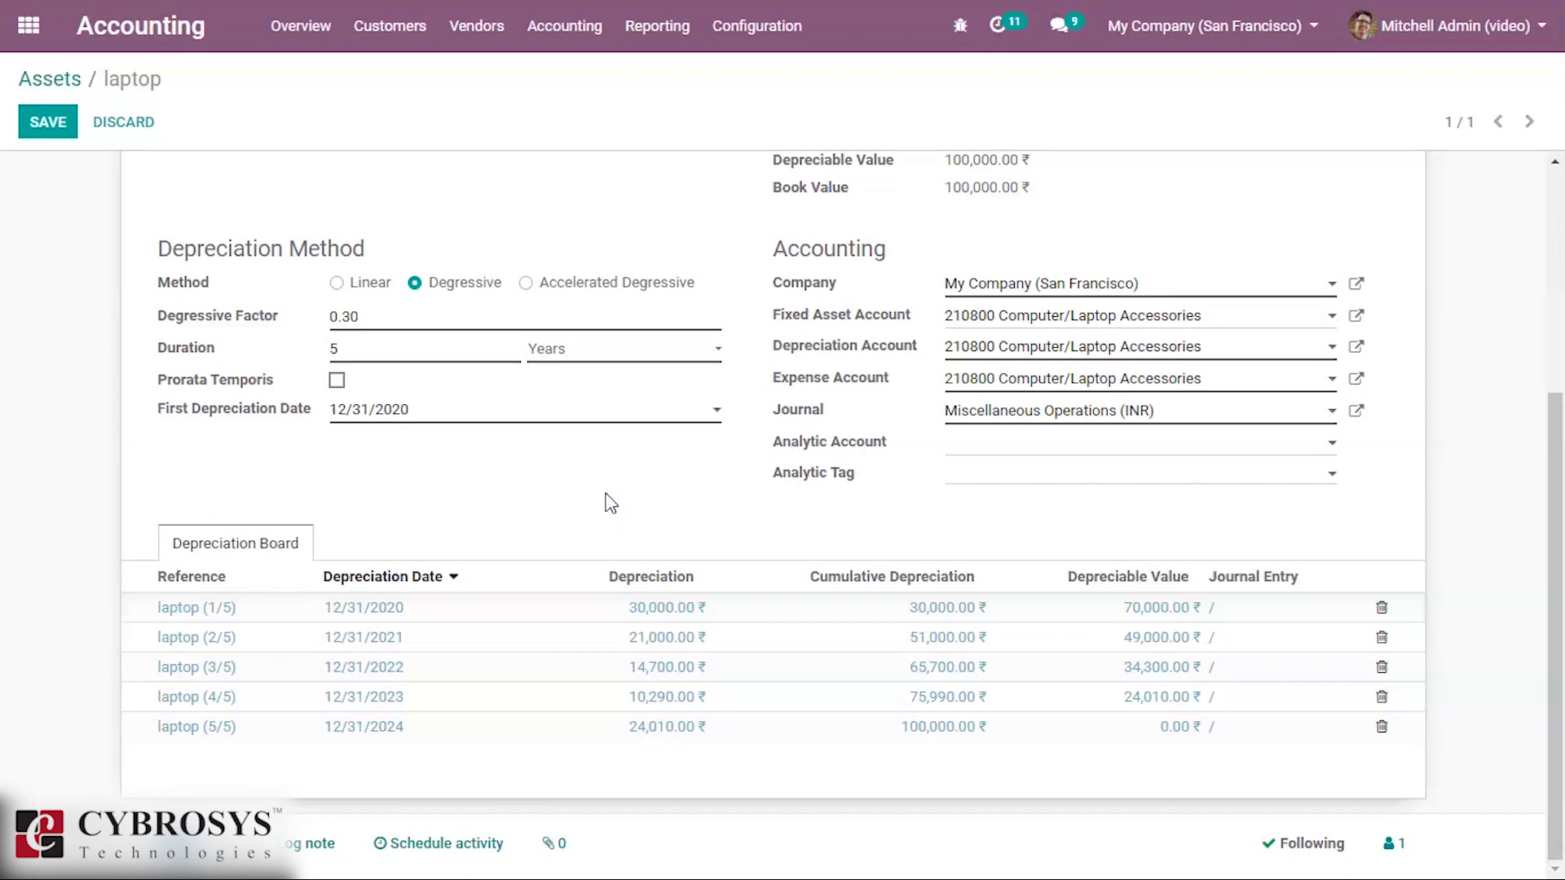
Open Calculator and multiply the laptop's original value of 100000 by the degressive factor 0.30.
key("super")
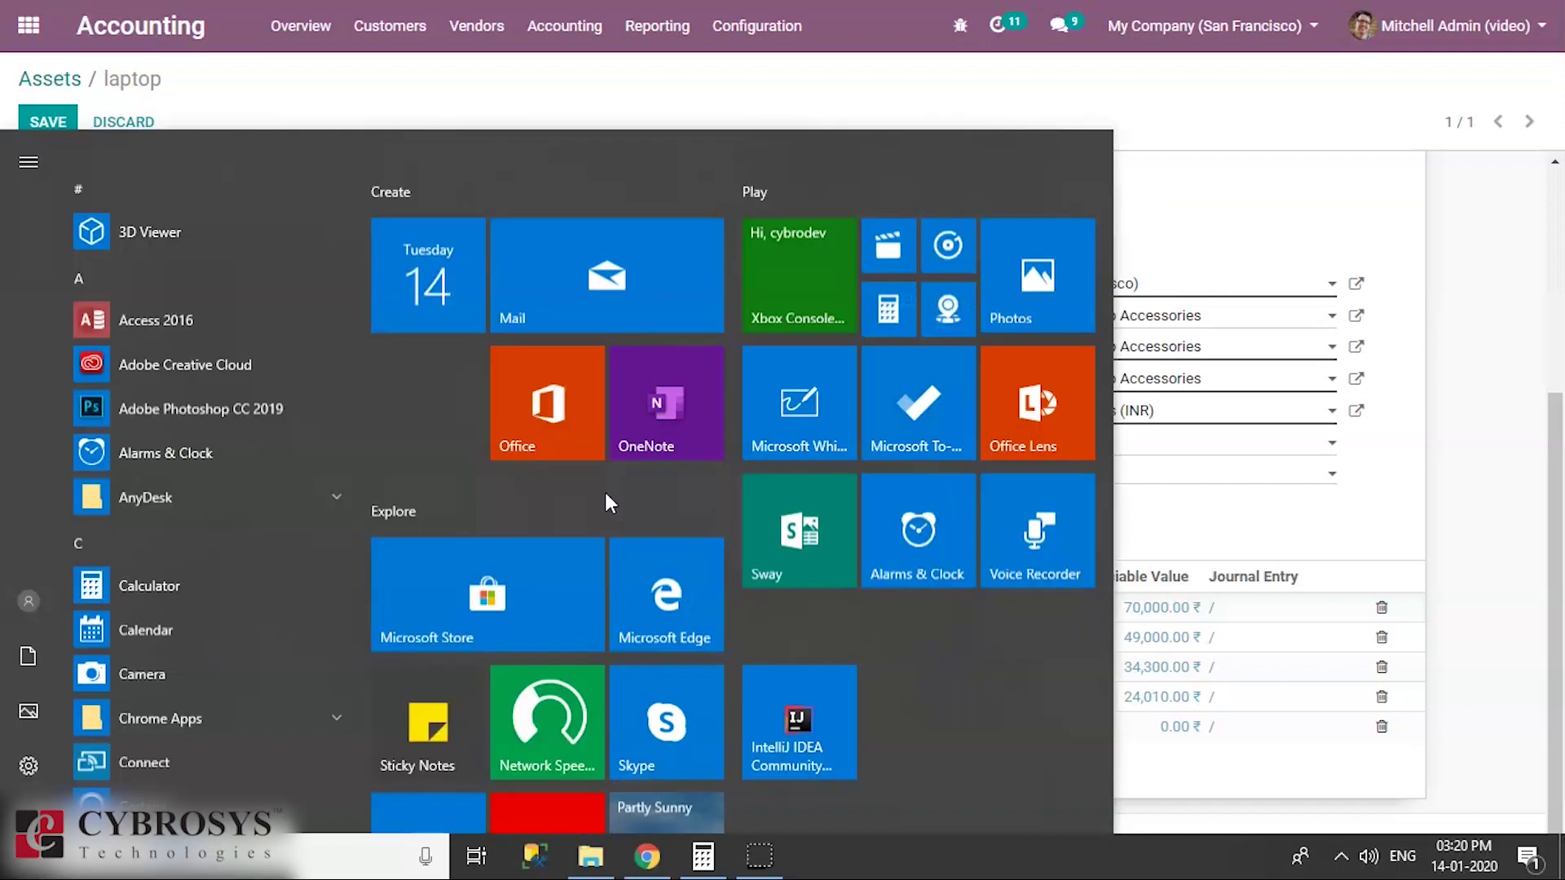
left_click(140, 520)
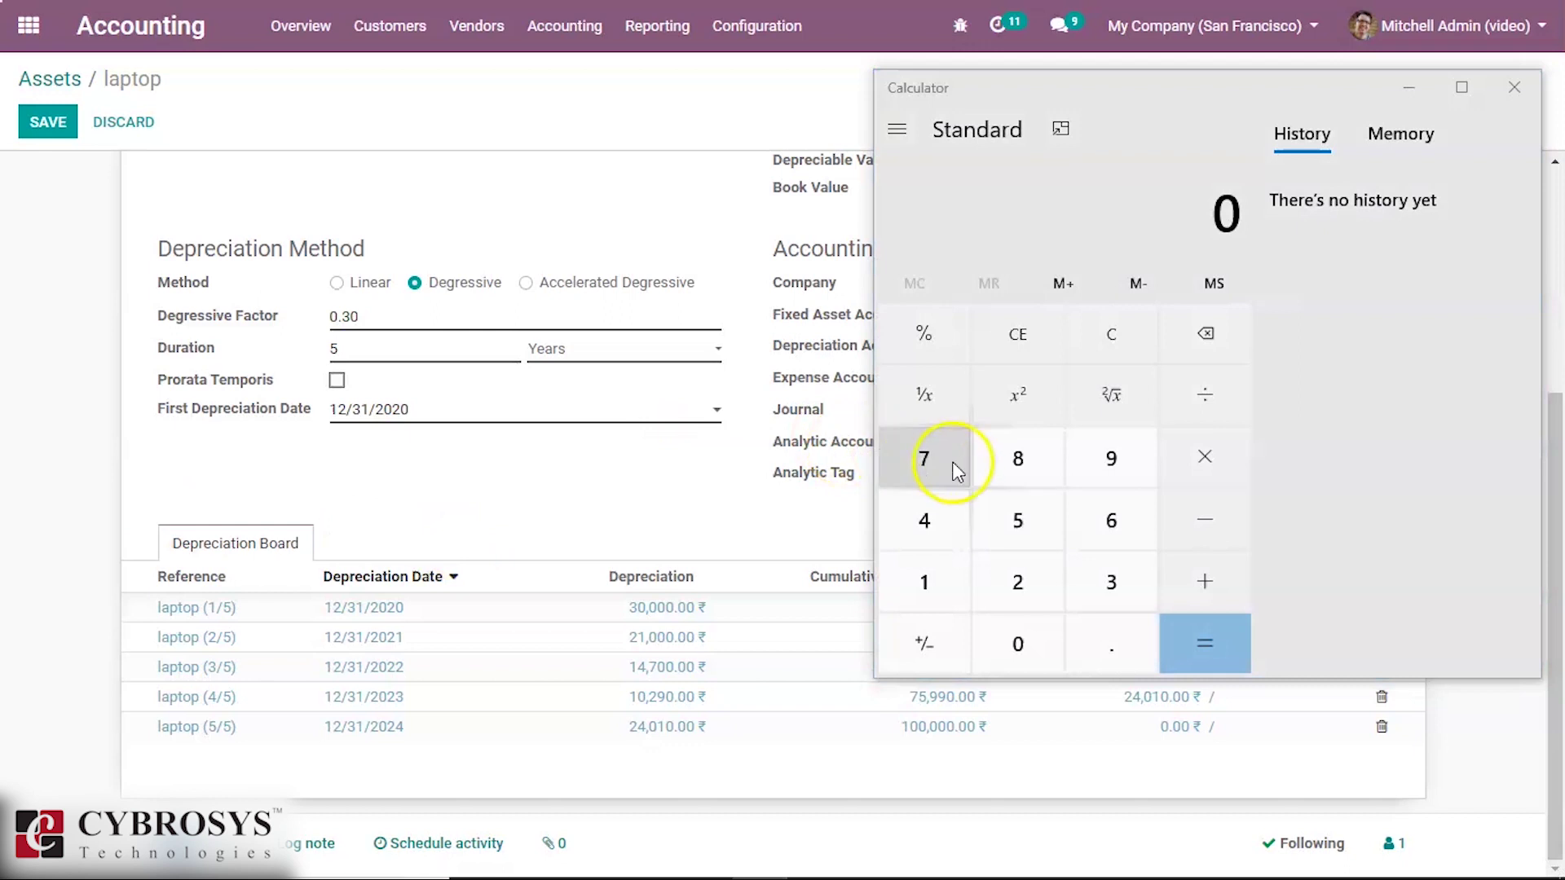
left_click(938, 572)
left_click(990, 627)
left_click(989, 628)
left_click(990, 628)
left_click(989, 627)
left_click(990, 628)
left_click(1205, 449)
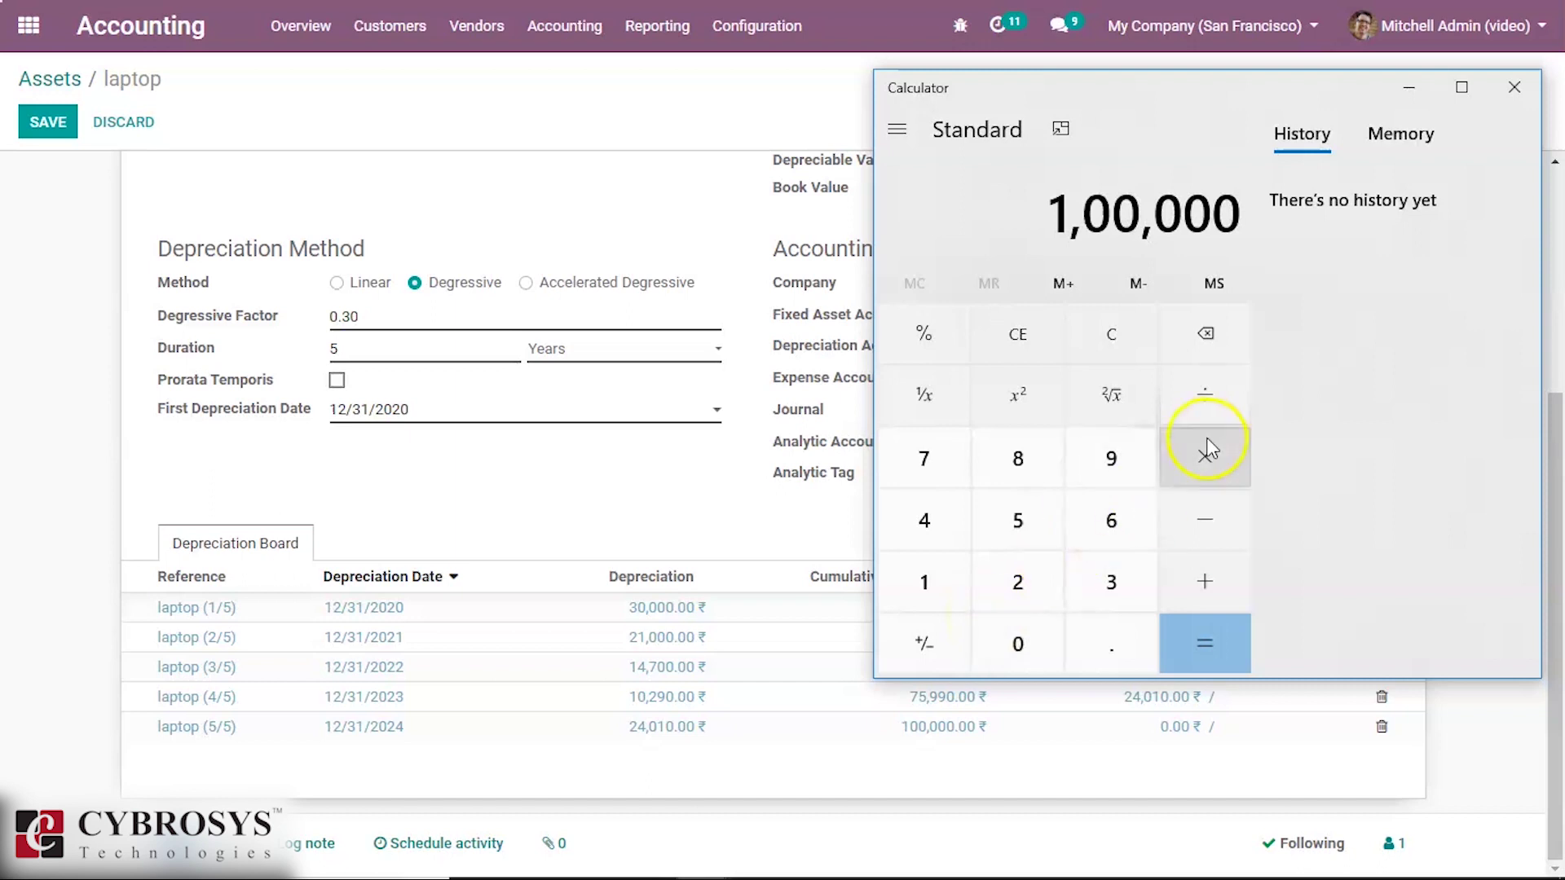
left_click(1081, 624)
left_click(1098, 594)
left_click(1043, 635)
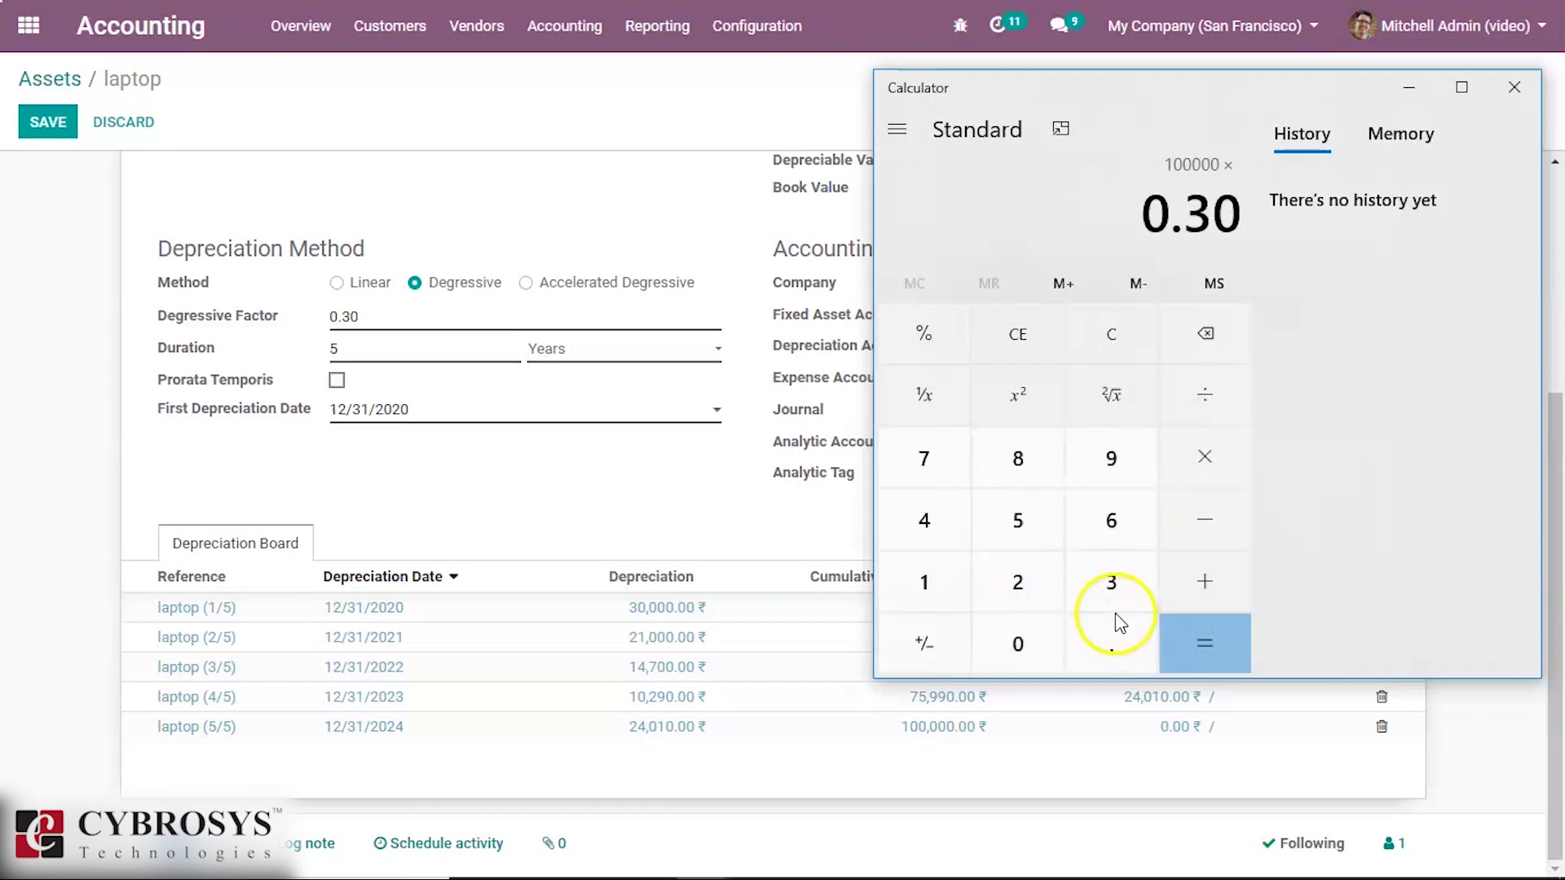
left_click(1200, 629)
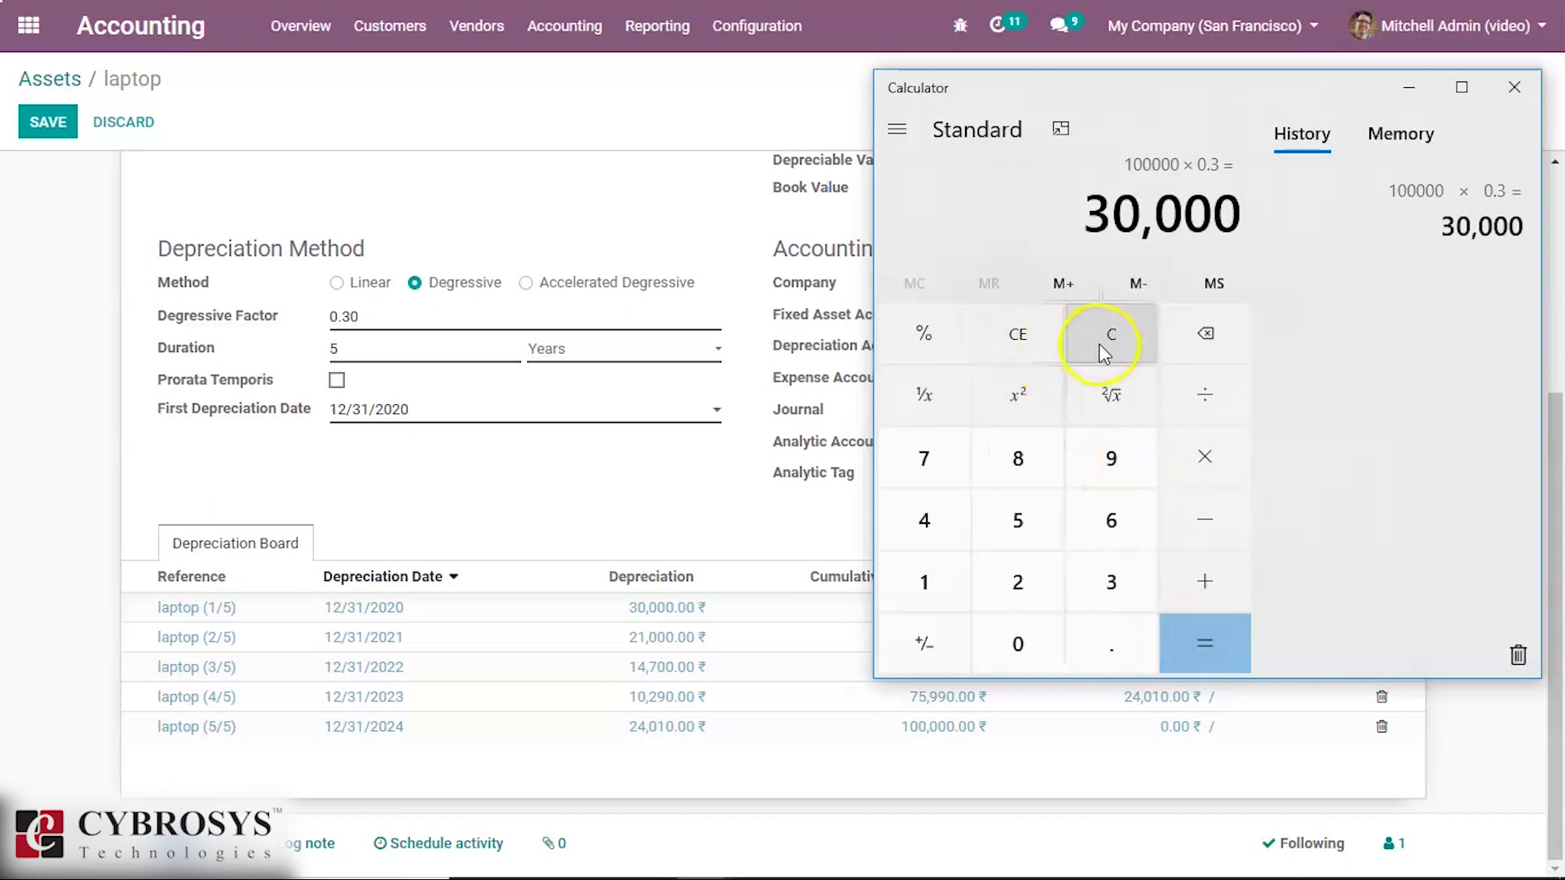
Subtract 100000 from the calculated first-year depreciation to check the remaining depreciable value.
left_click(1192, 531)
left_click(905, 580)
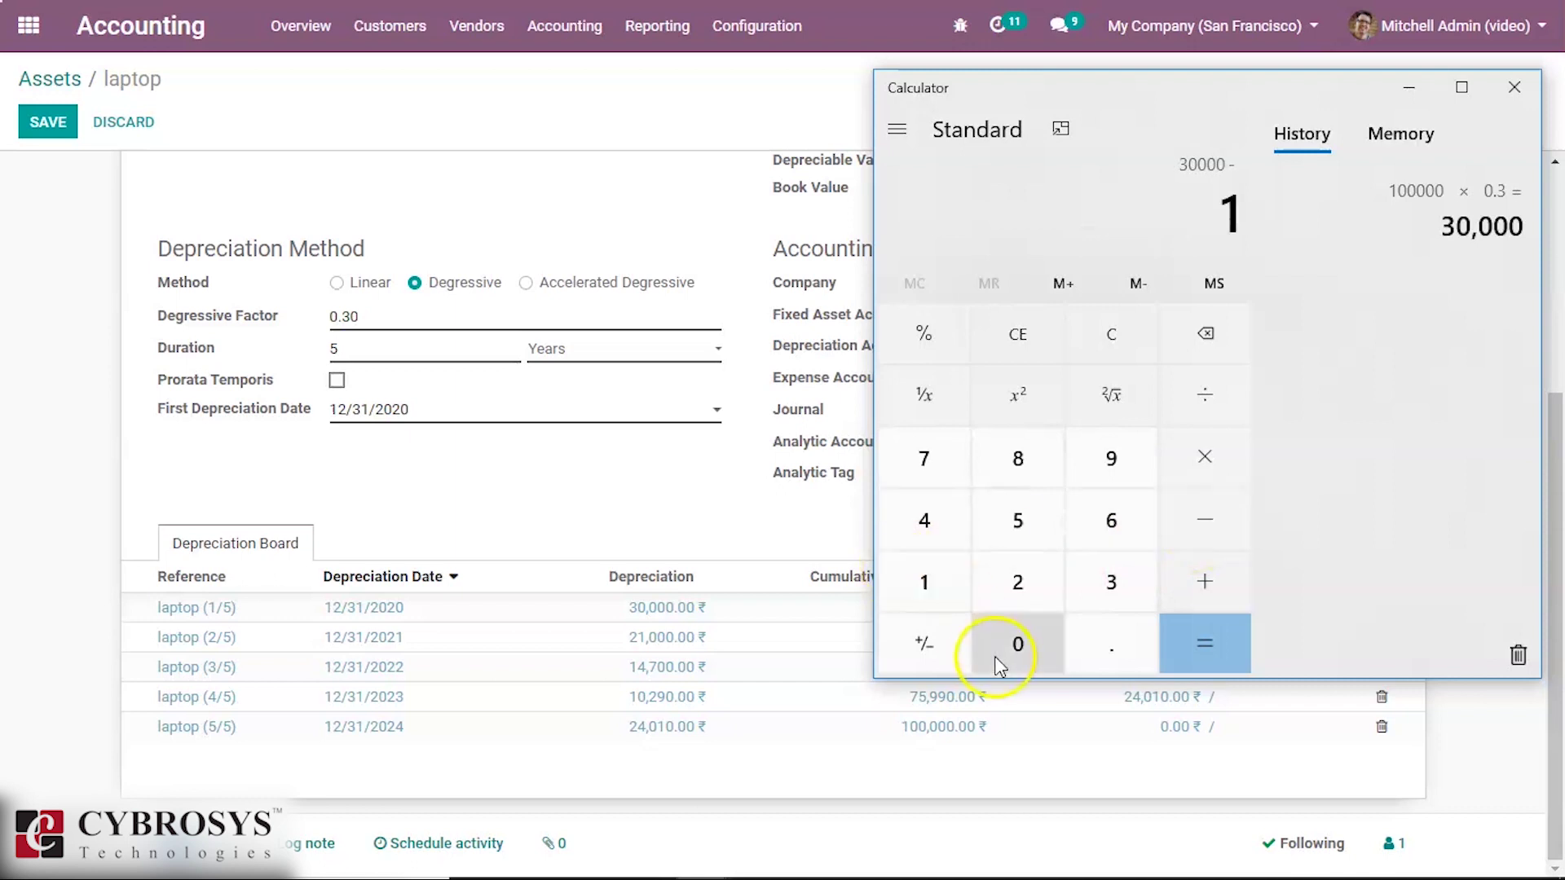
left_click(996, 657)
left_click(996, 657)
left_click(996, 657)
left_click(996, 658)
left_click(996, 657)
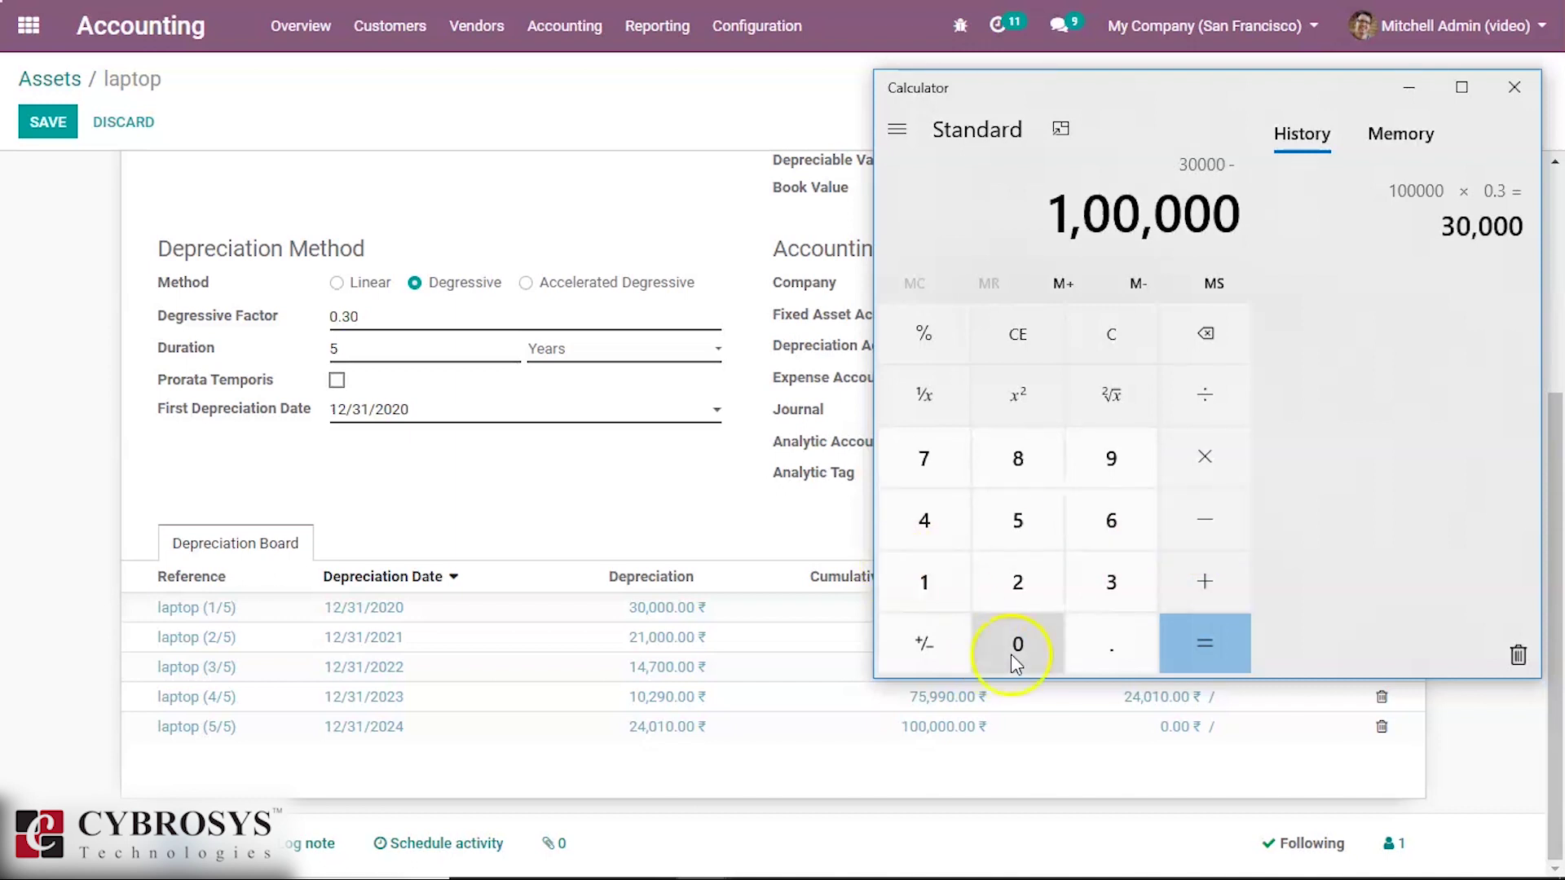
left_click(1187, 658)
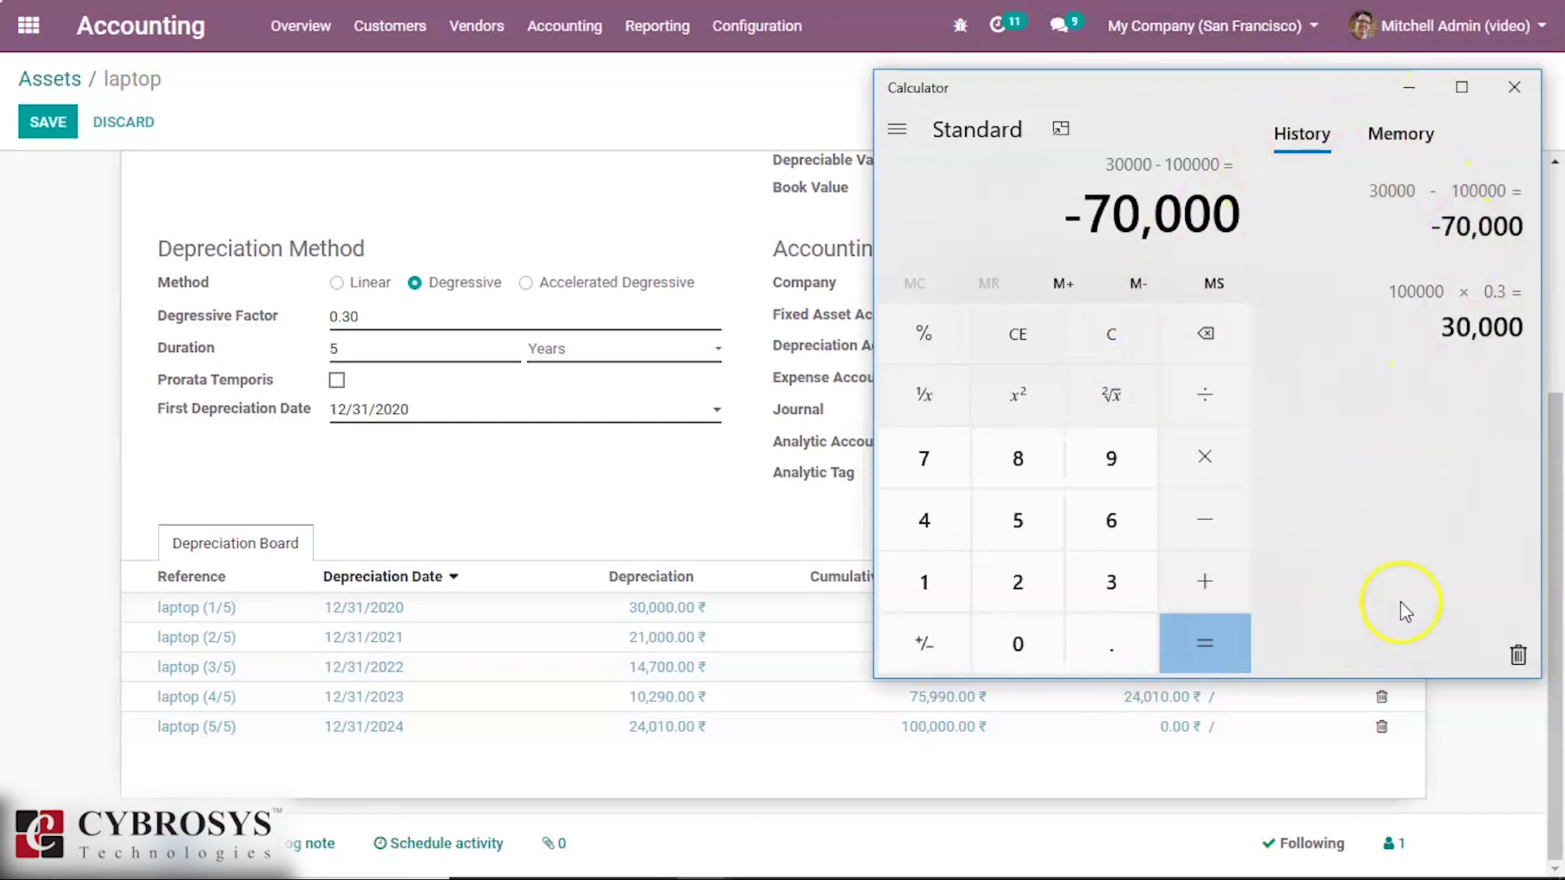
Move the calculator clear of the depreciation lines and calculate 70000 × 0.30 to check the second-year depreciation.
left_click_drag(1543, 509, 1432, 479)
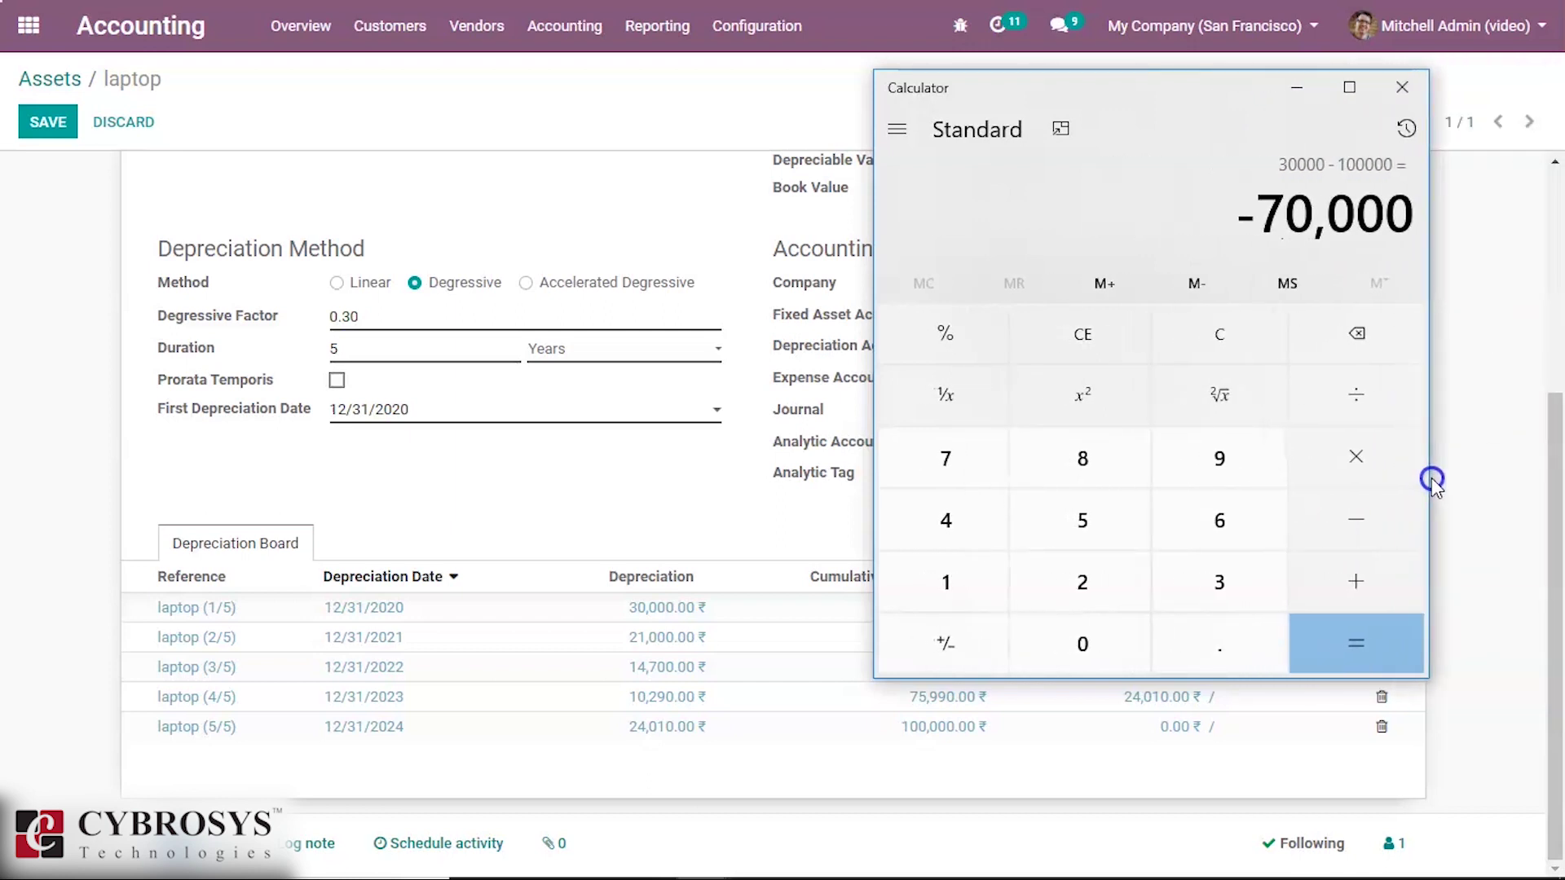
left_click_drag(1172, 136, 1060, 91)
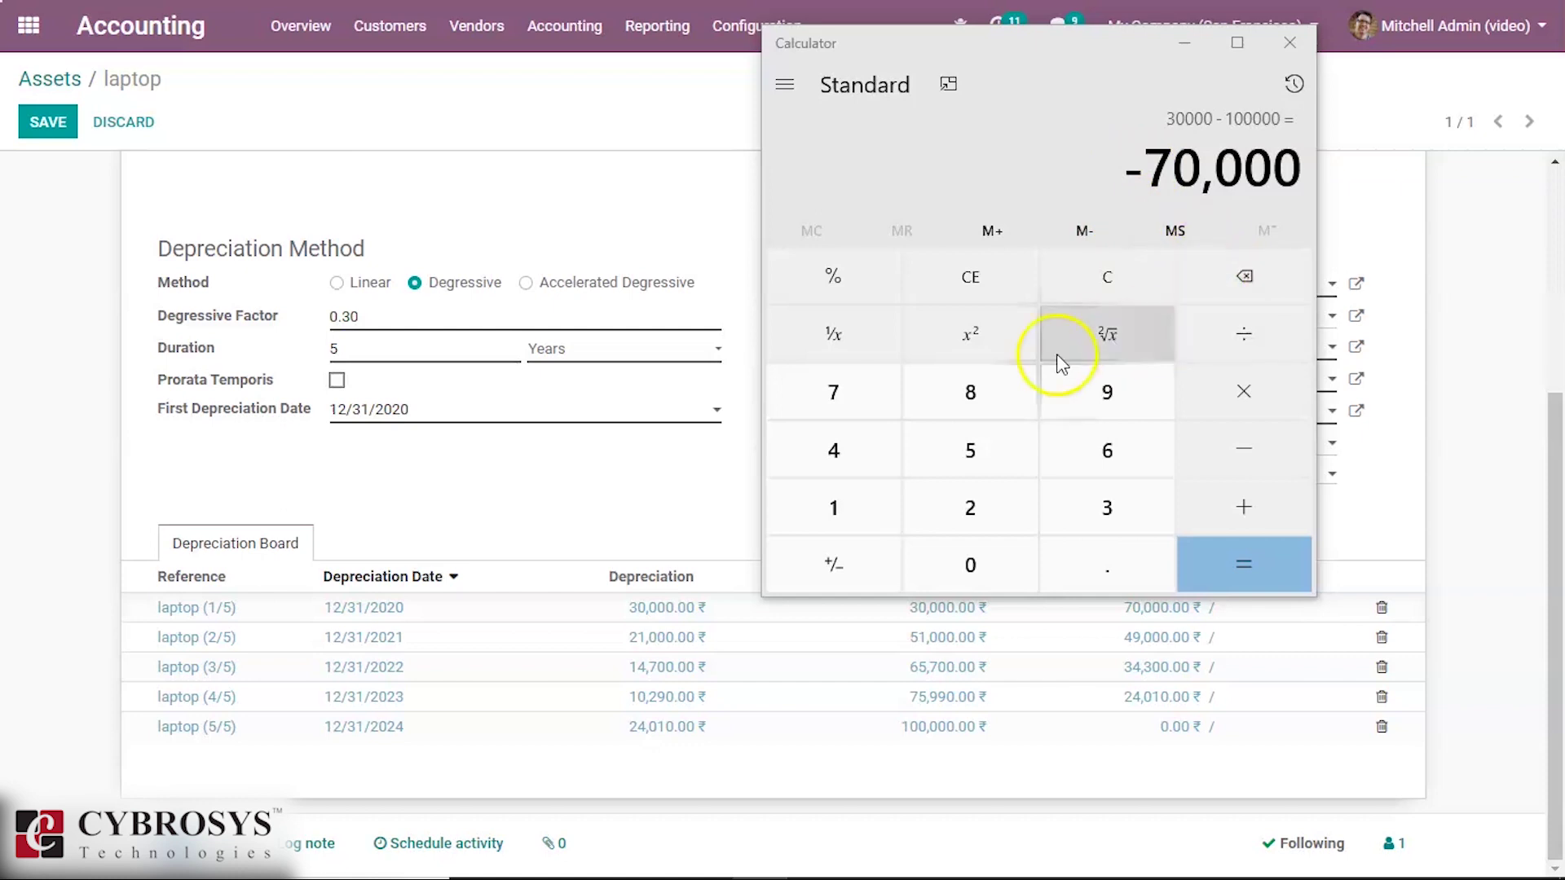
left_click(1117, 295)
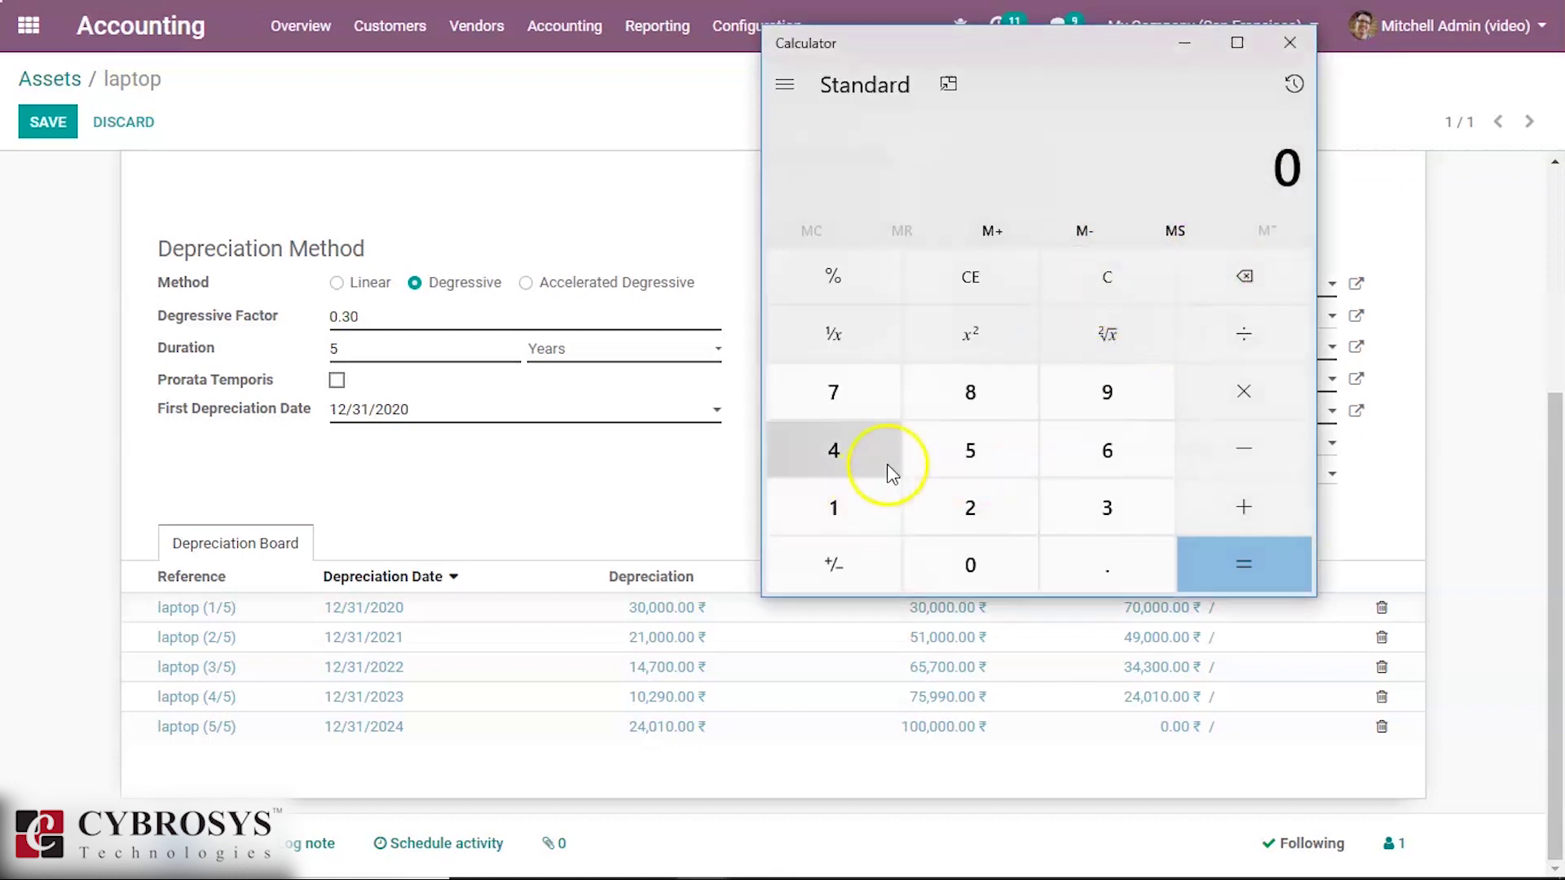
type("700000")
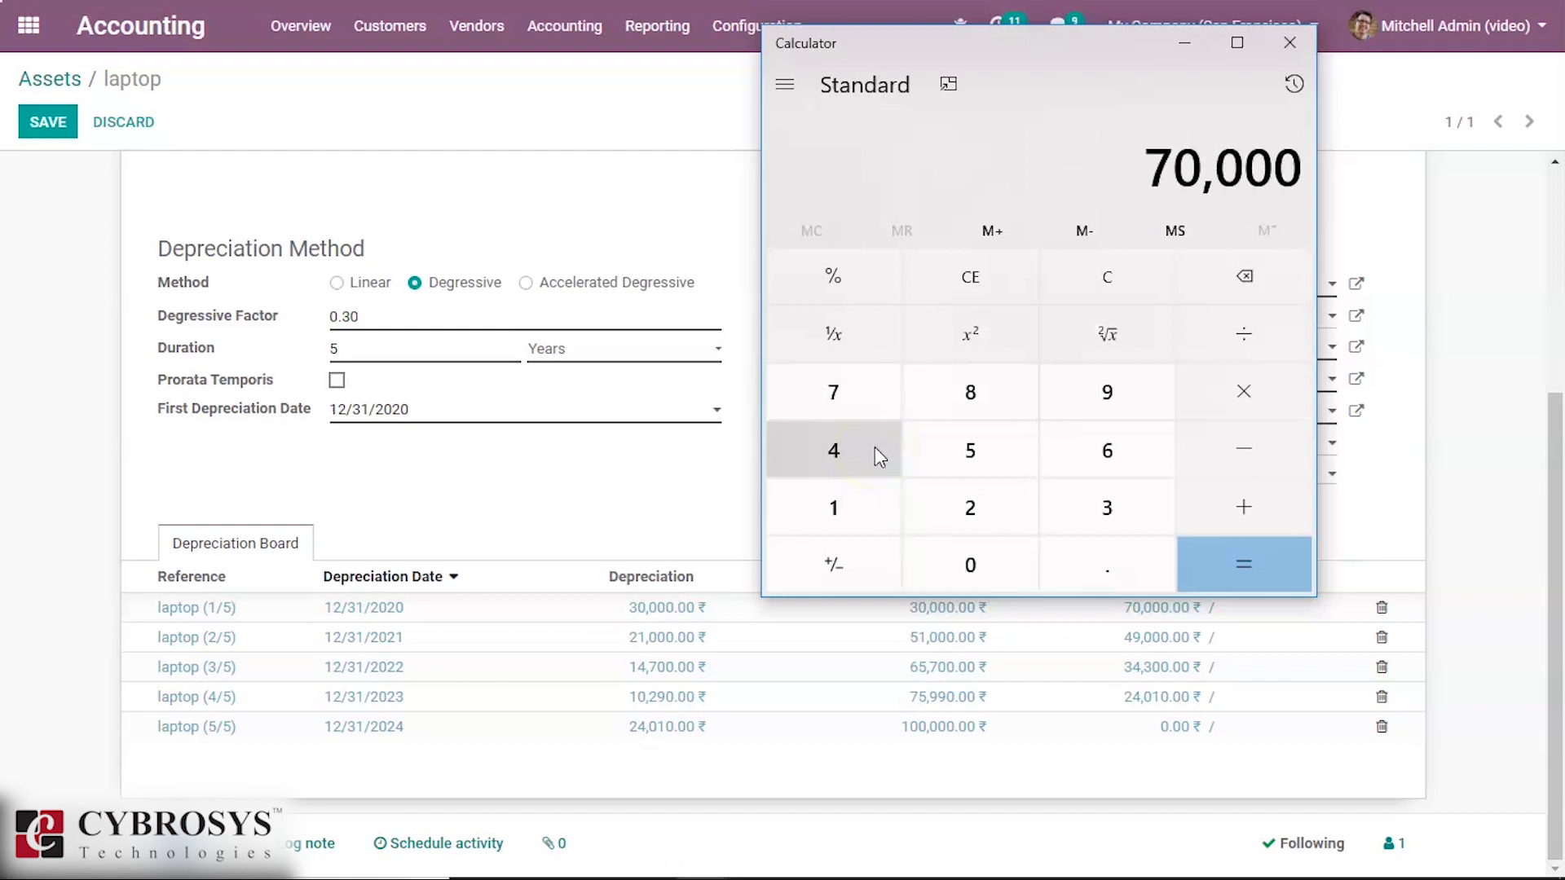
left_click(1244, 392)
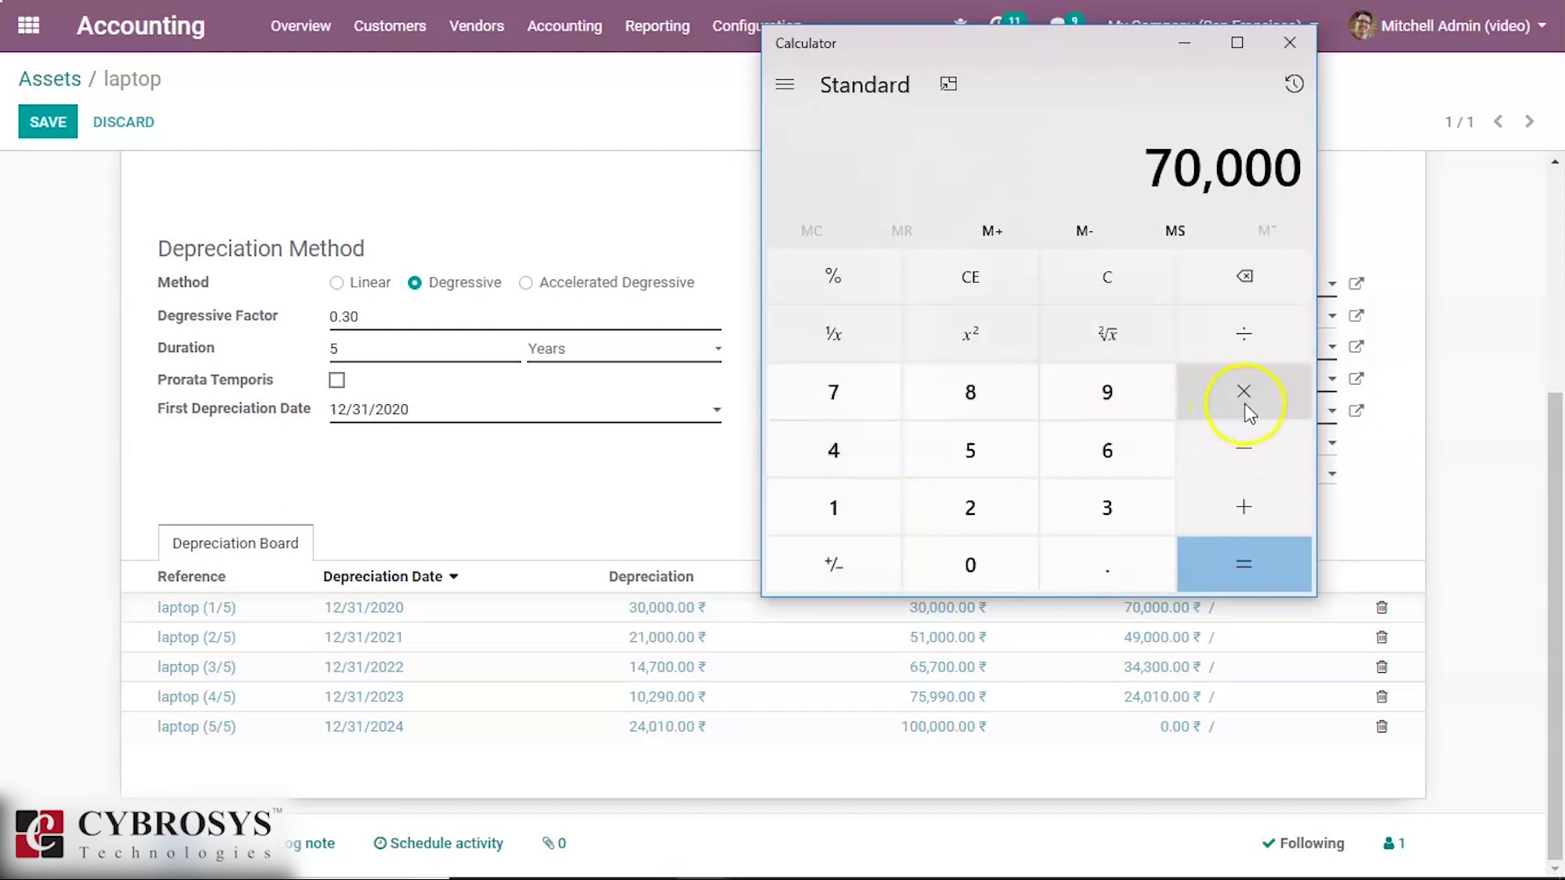
left_click(1047, 589)
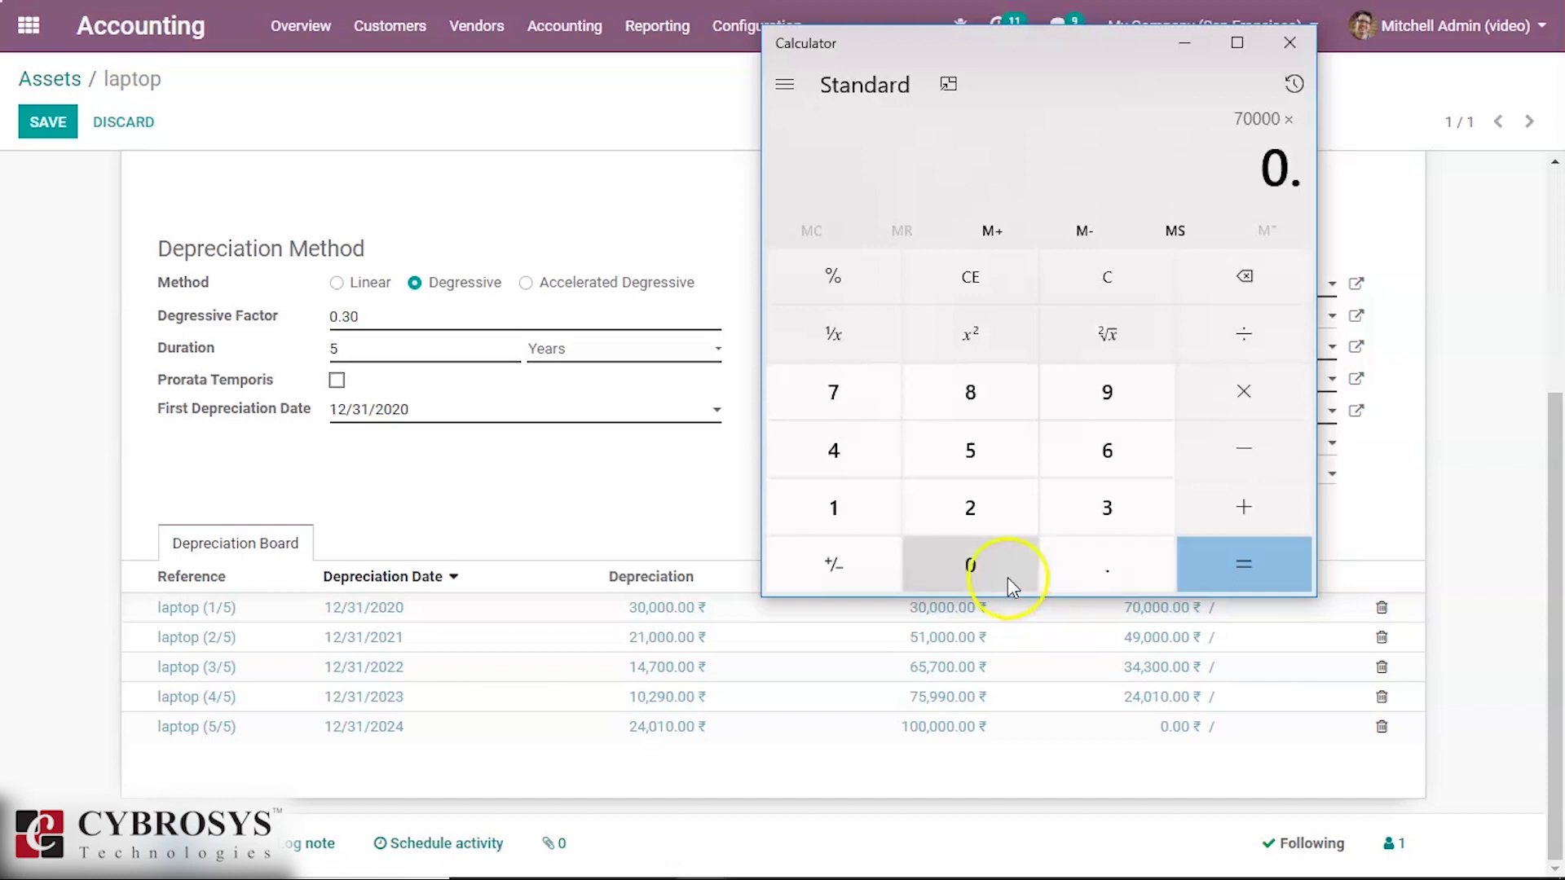
left_click(1149, 499)
left_click(961, 585)
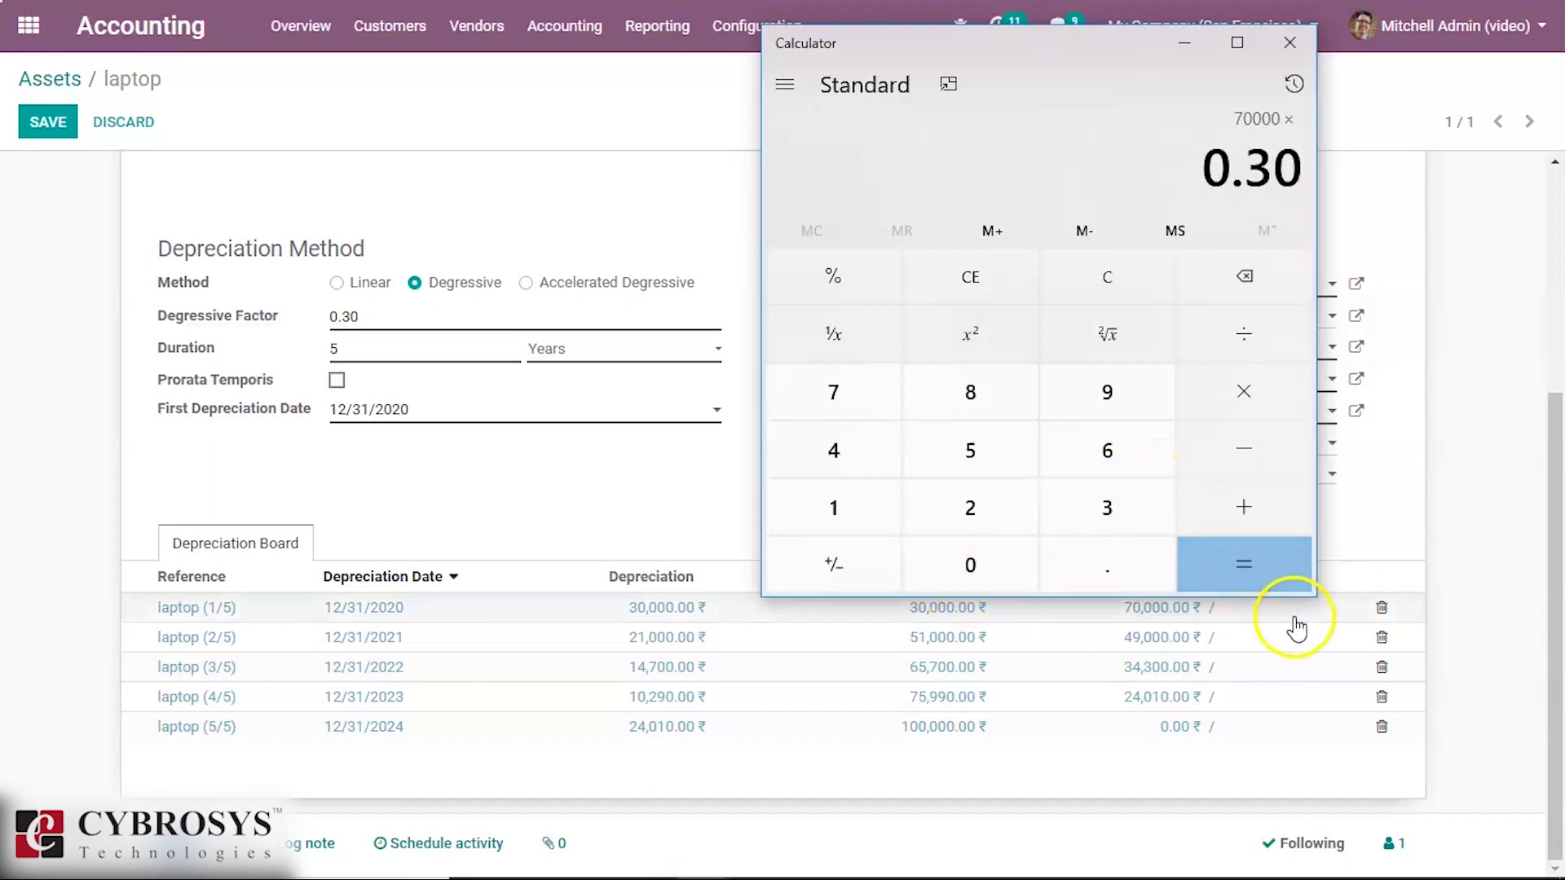
left_click(1268, 580)
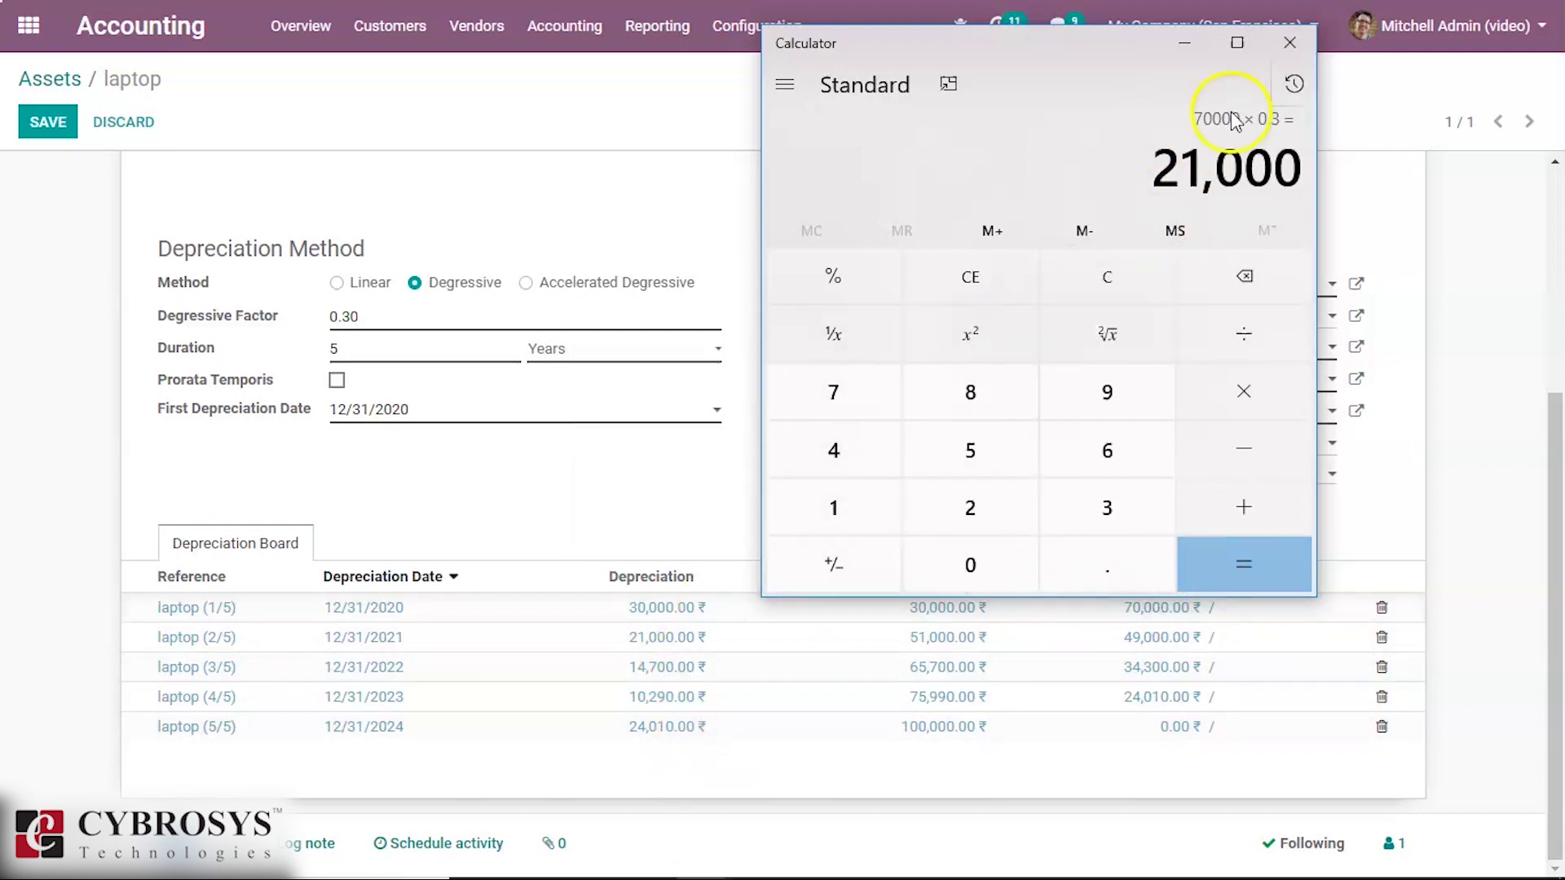
left_click(1288, 43)
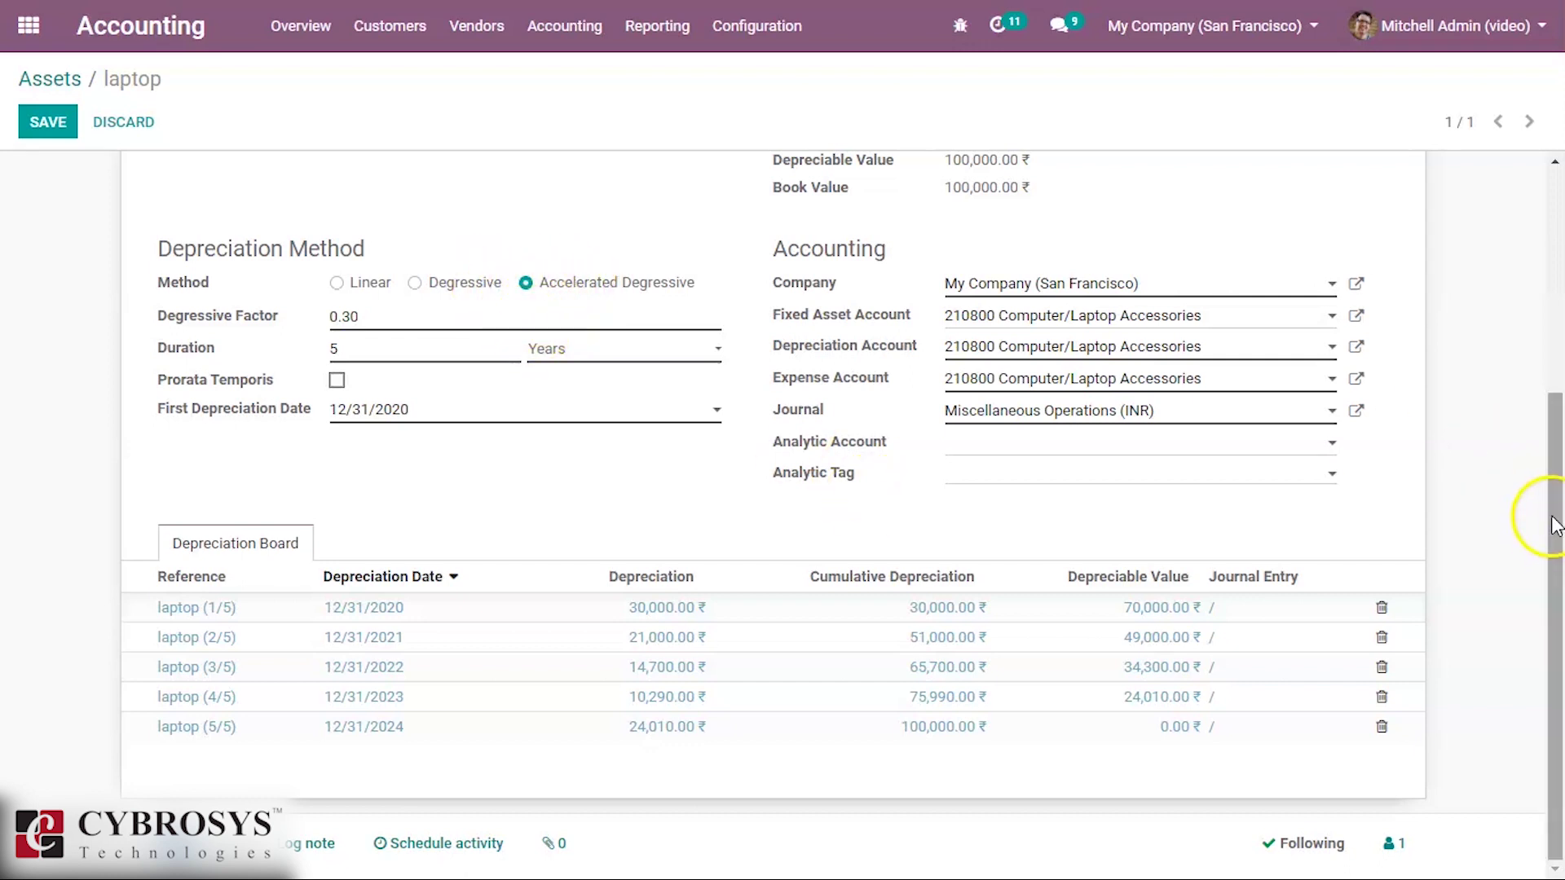
Recompute the laptop's depreciation with the Accelerated Degressive method and review the lines on the depreciation board.
scroll(1541, 524, "up", 5)
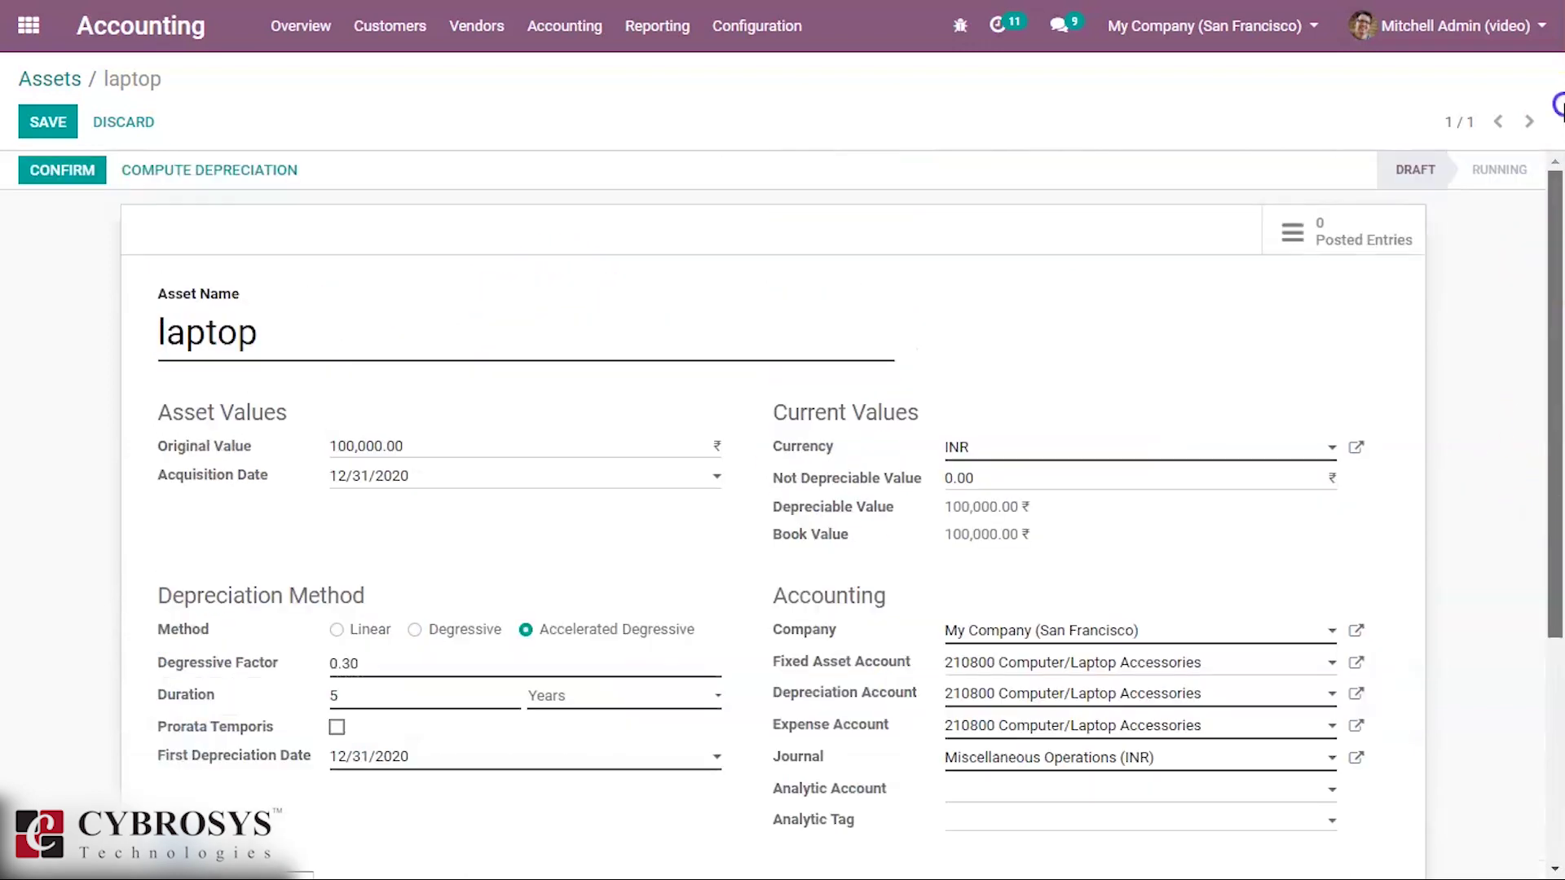
left_click(253, 175)
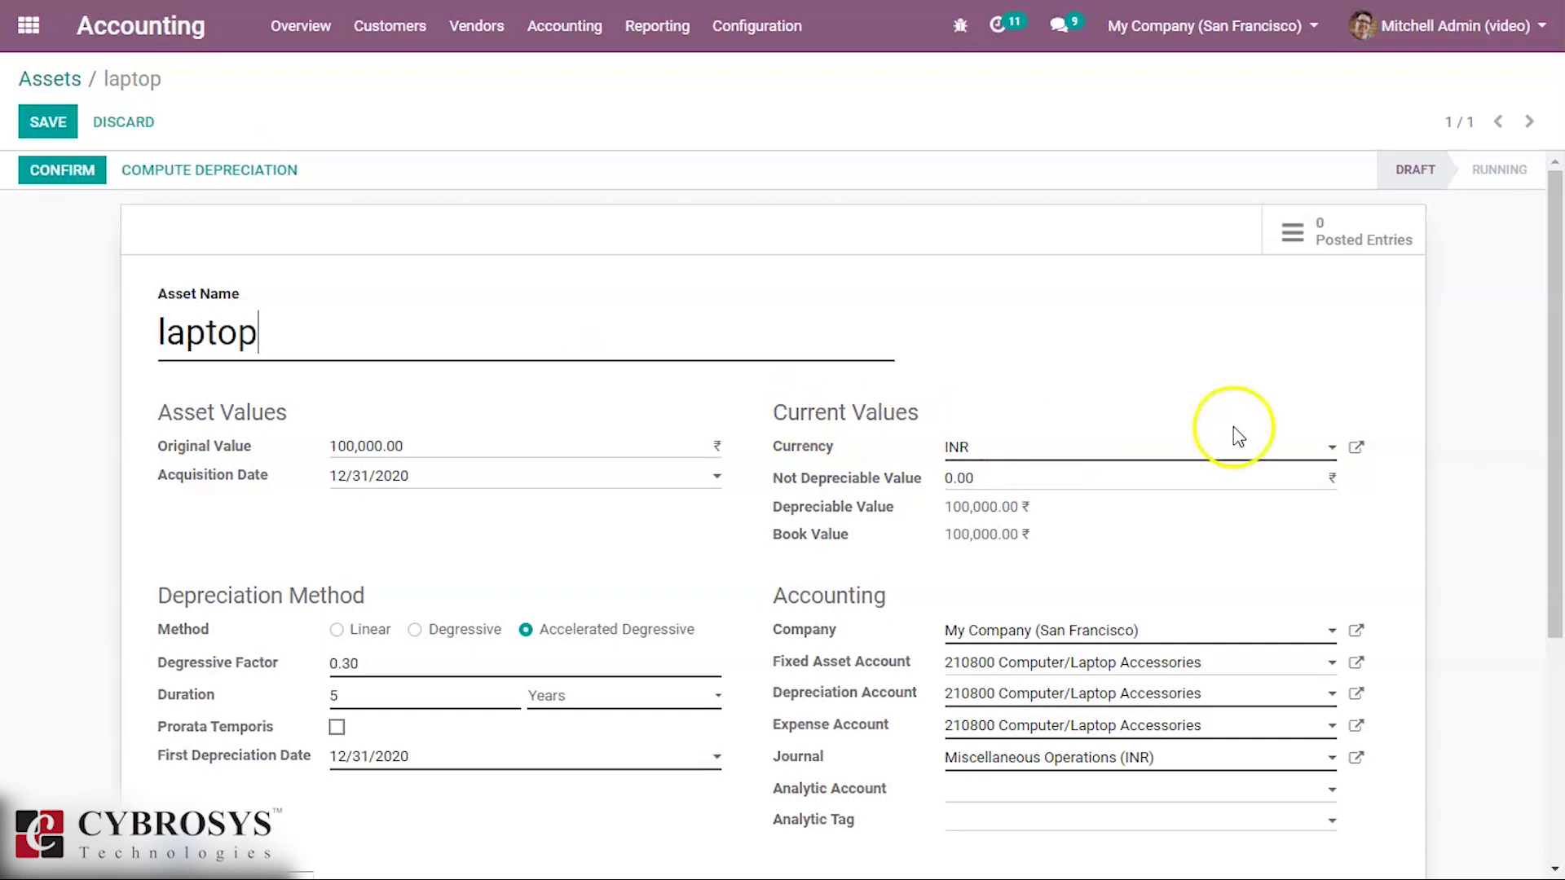
left_click_drag(1548, 339, 1538, 542)
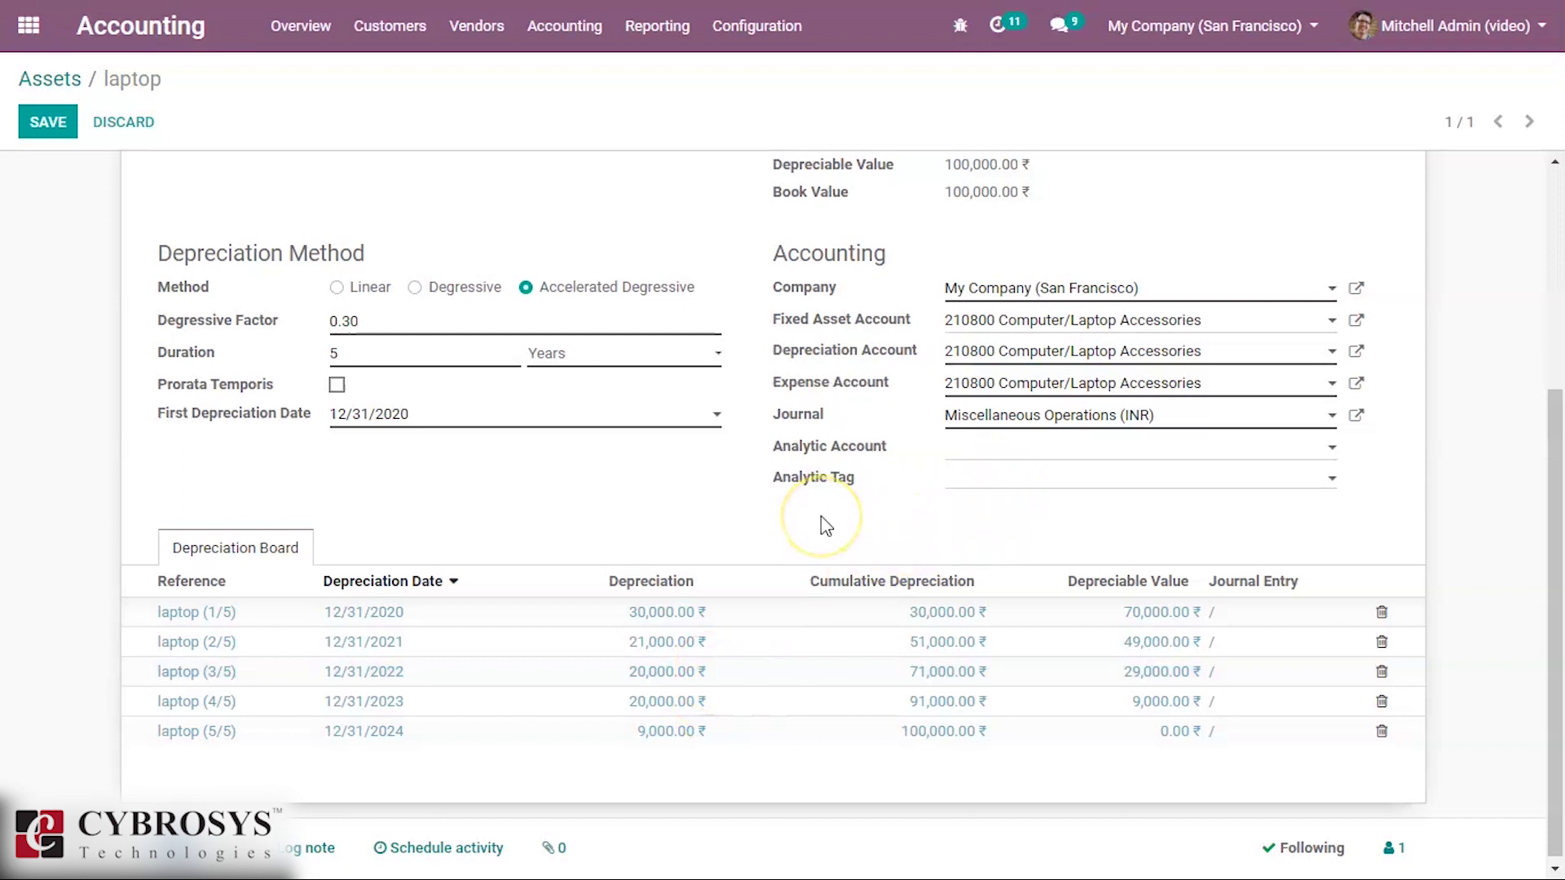
Switch to Calculator and divide 100000 by 5 to check the laptop's linear yearly depreciation.
key("alt+Tab")
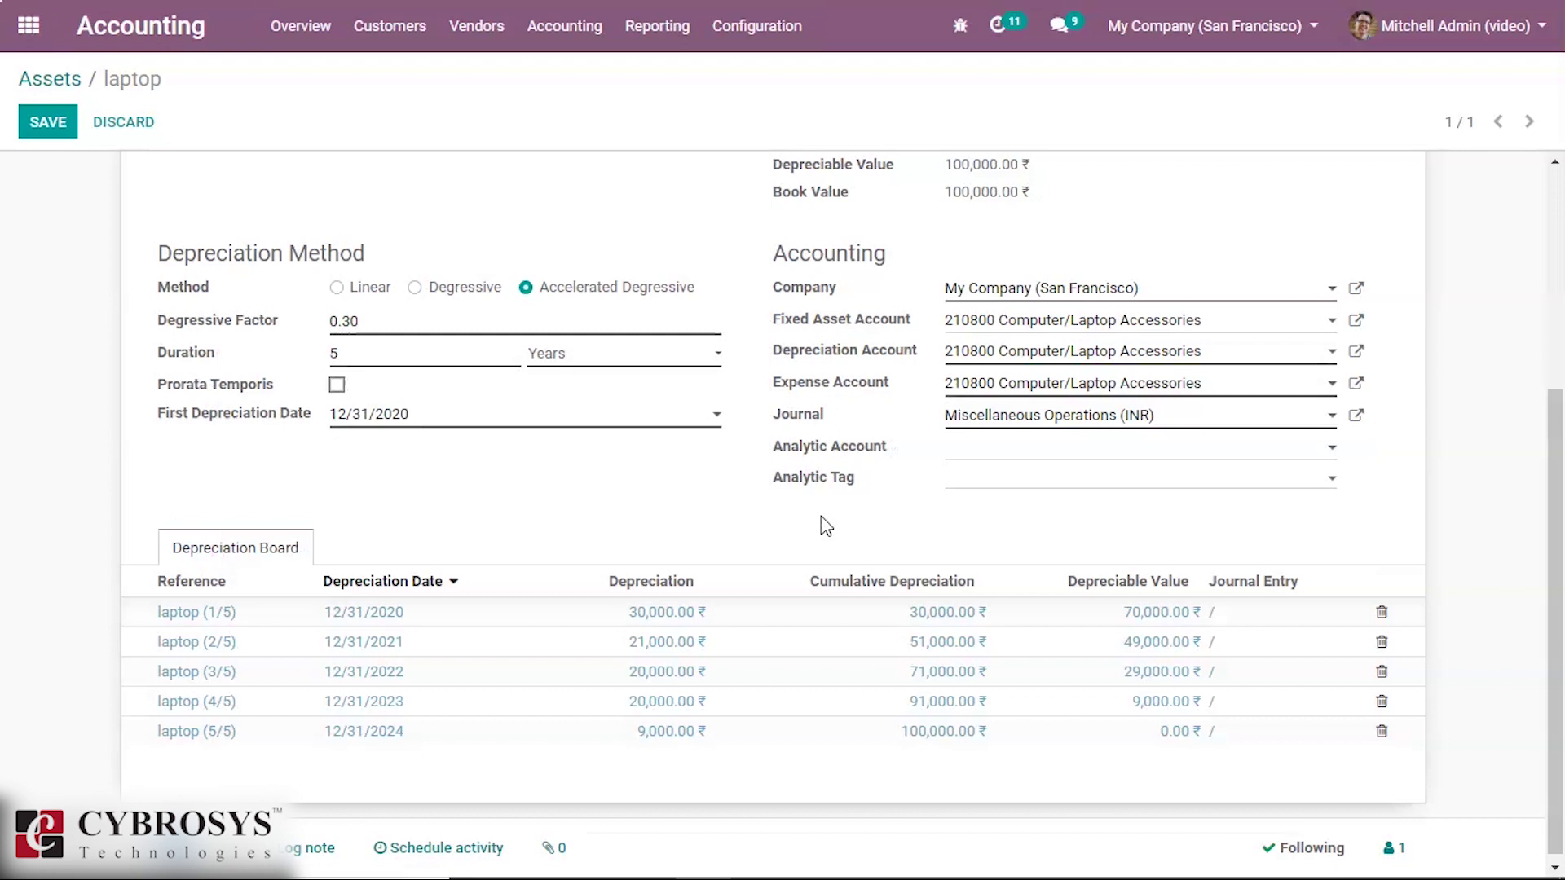
key("alt+Tab")
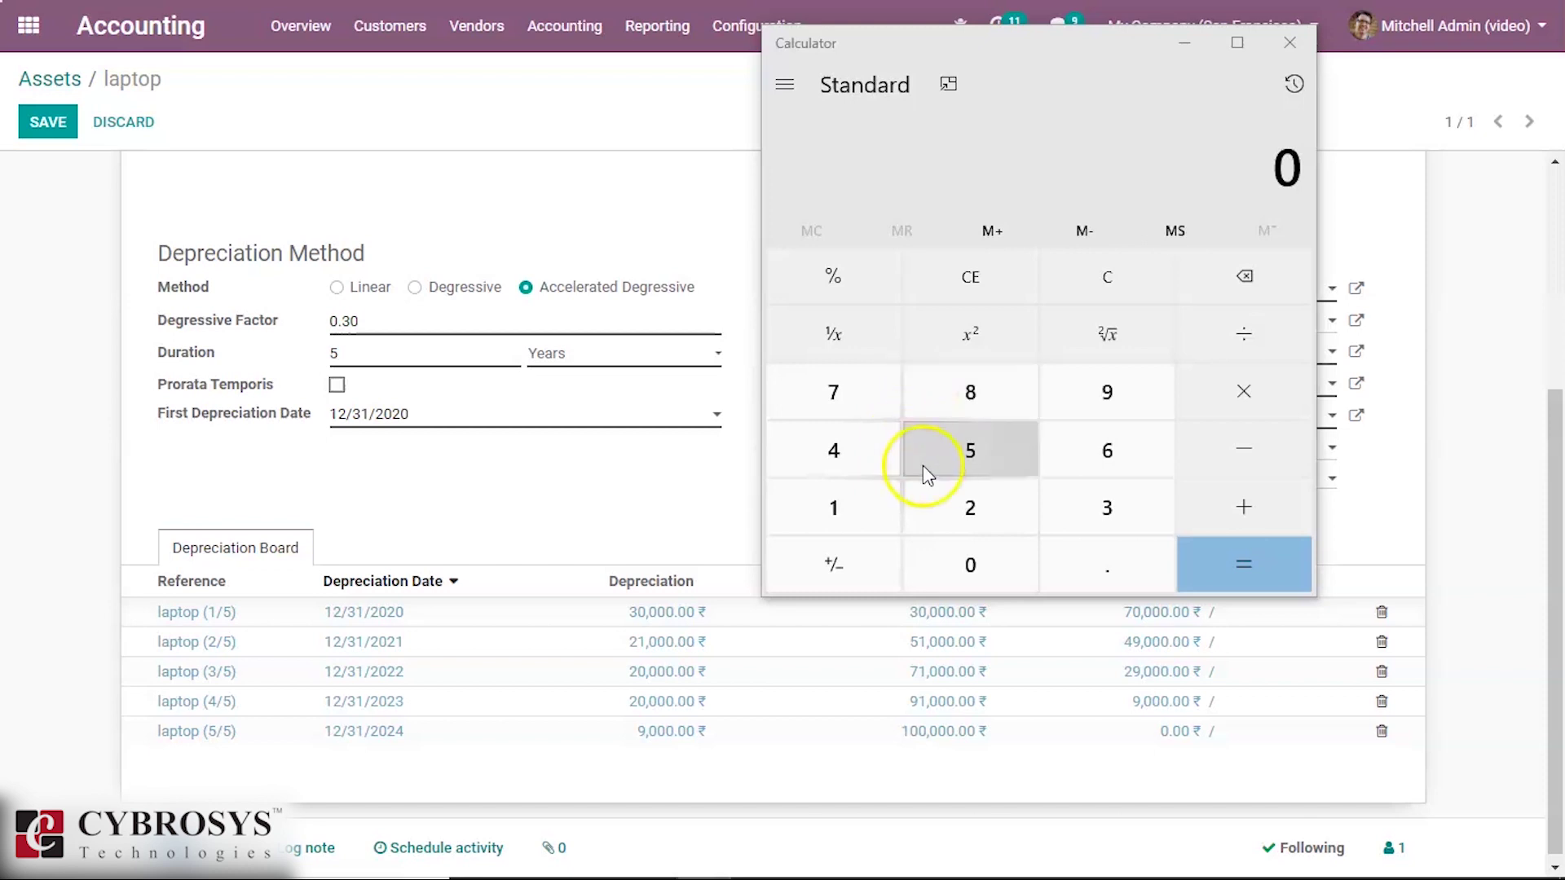
left_click(842, 504)
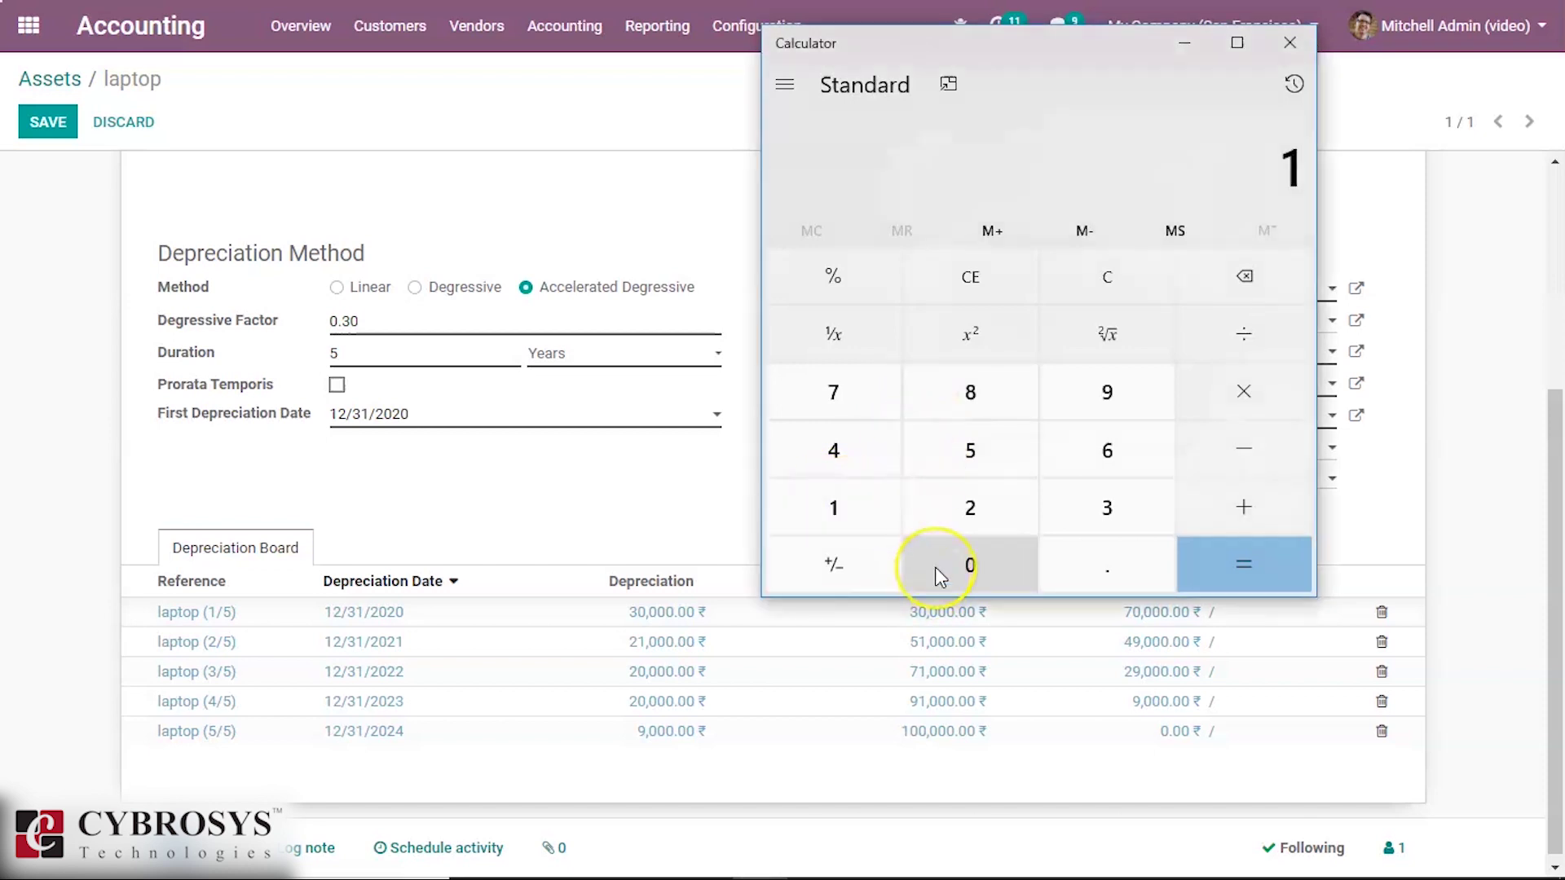
left_click(935, 565)
left_click(936, 566)
left_click(936, 566)
left_click(936, 566)
left_click(936, 565)
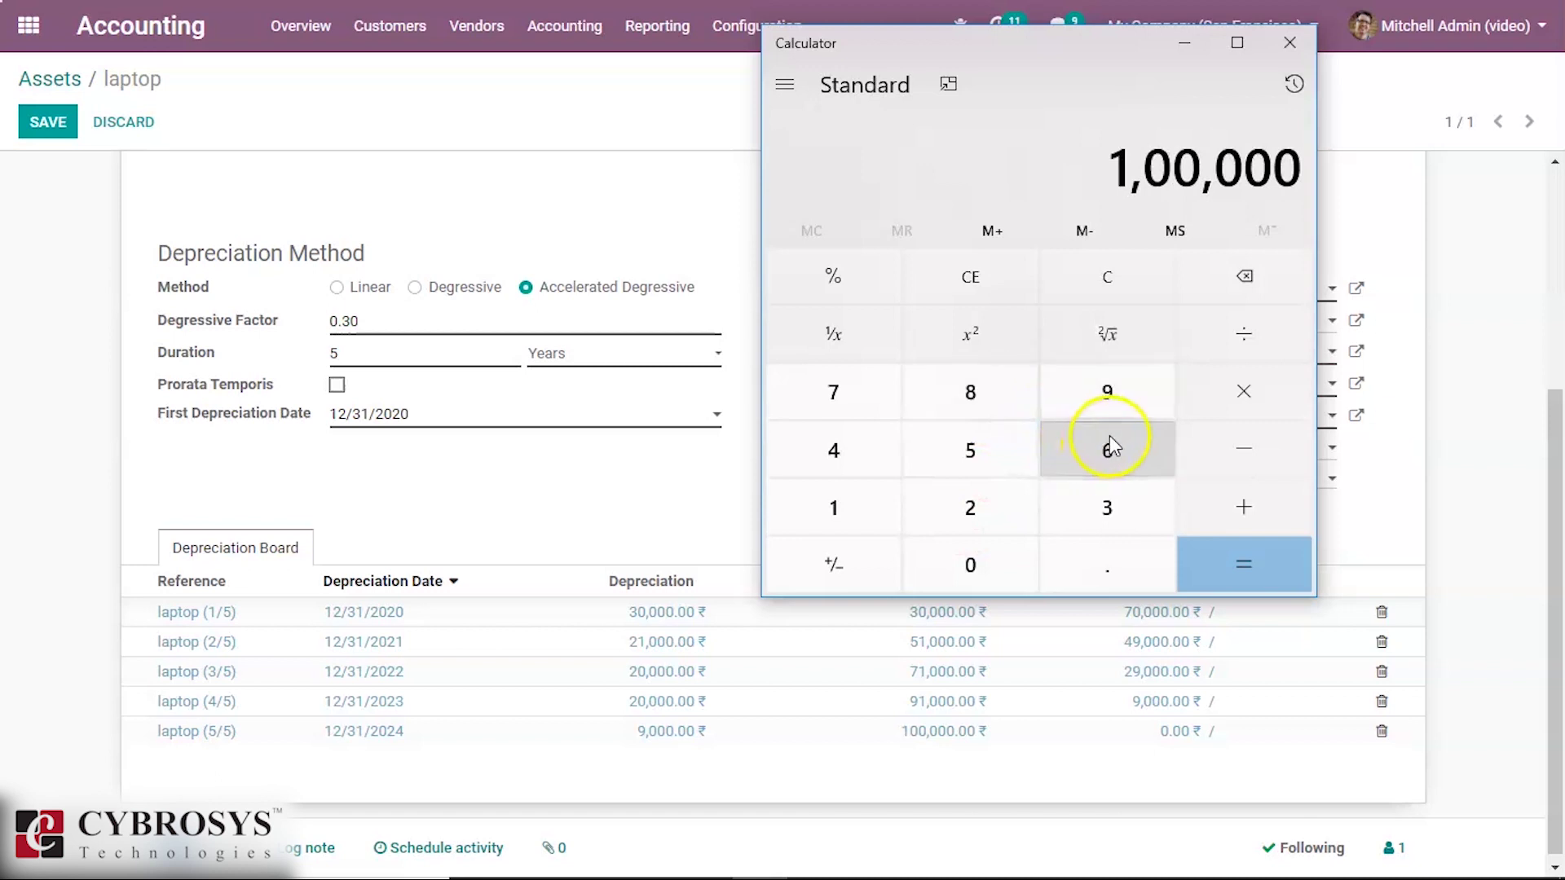
left_click(1240, 343)
left_click(994, 454)
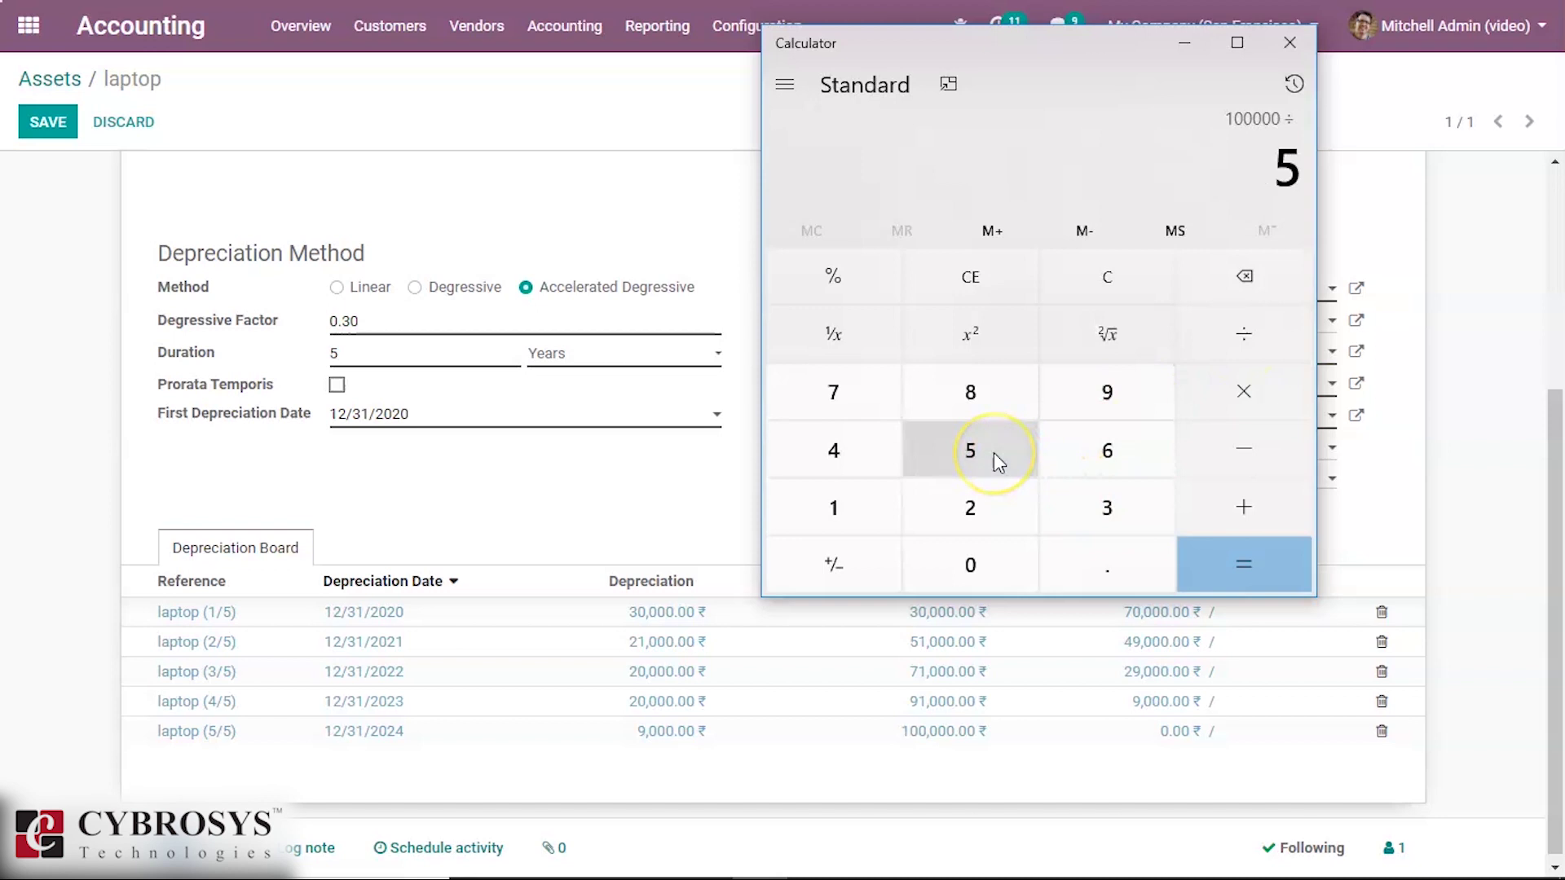
left_click(1206, 562)
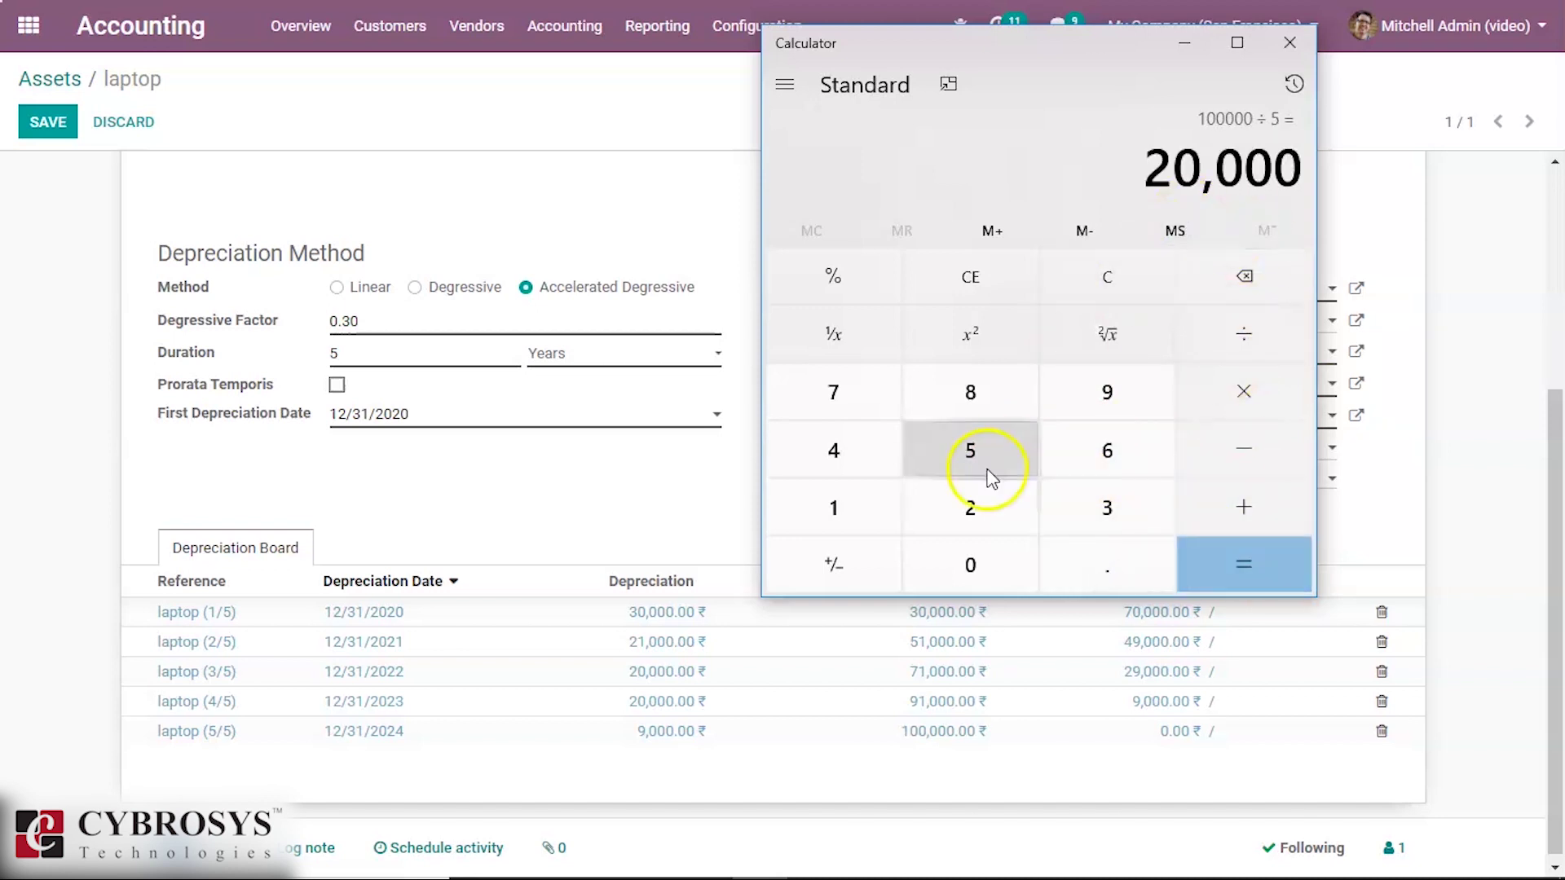
Examine the depreciation amount of the third-year line, laptop (3/5), on the depreciation board.
left_click(680, 672)
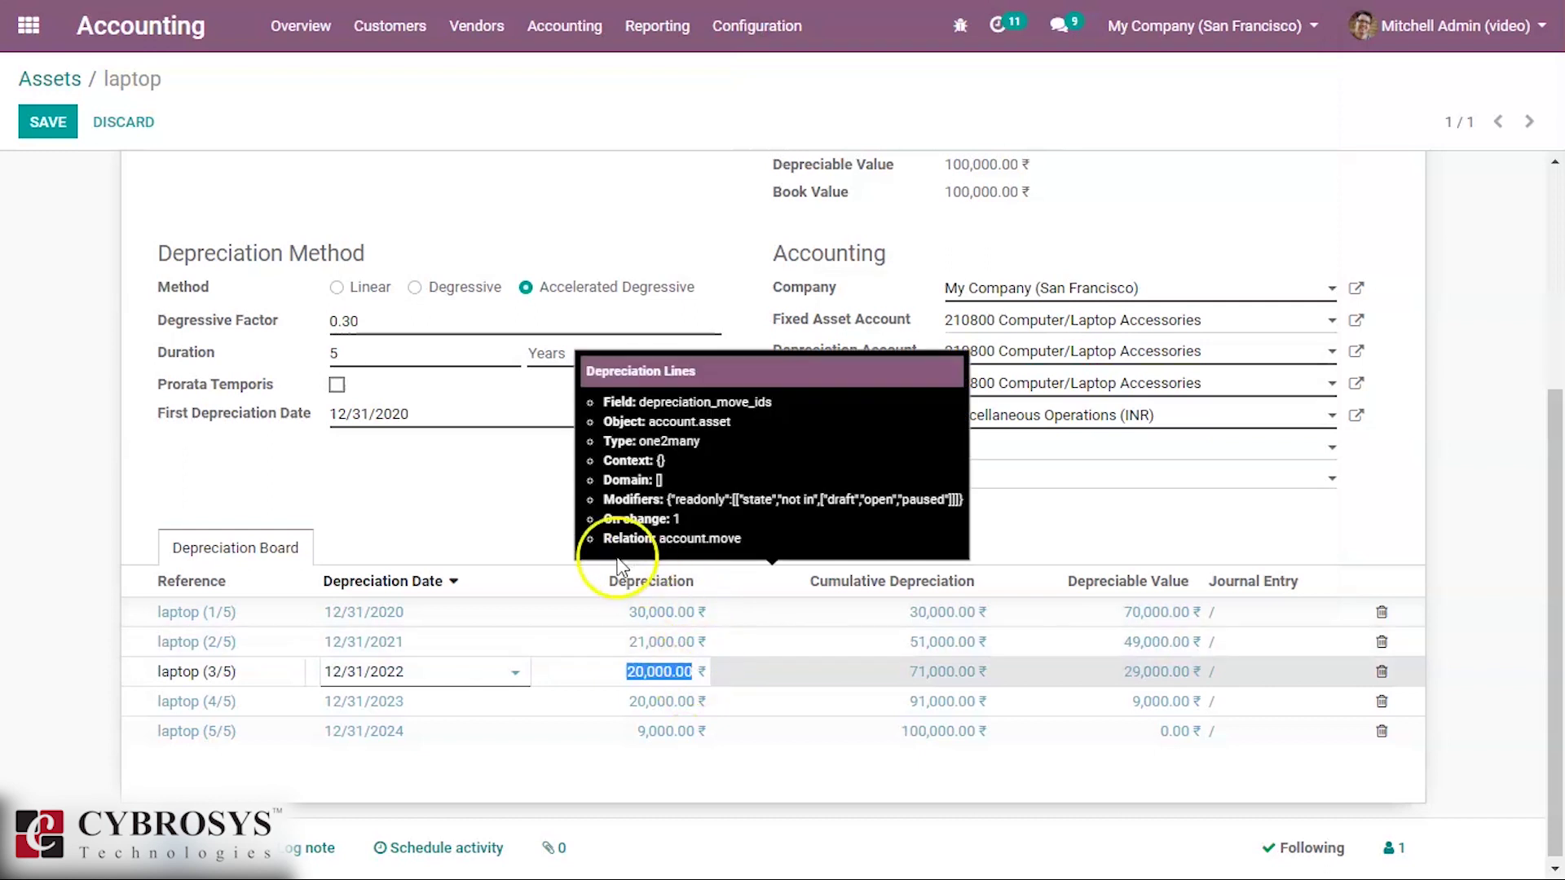
left_click(528, 501)
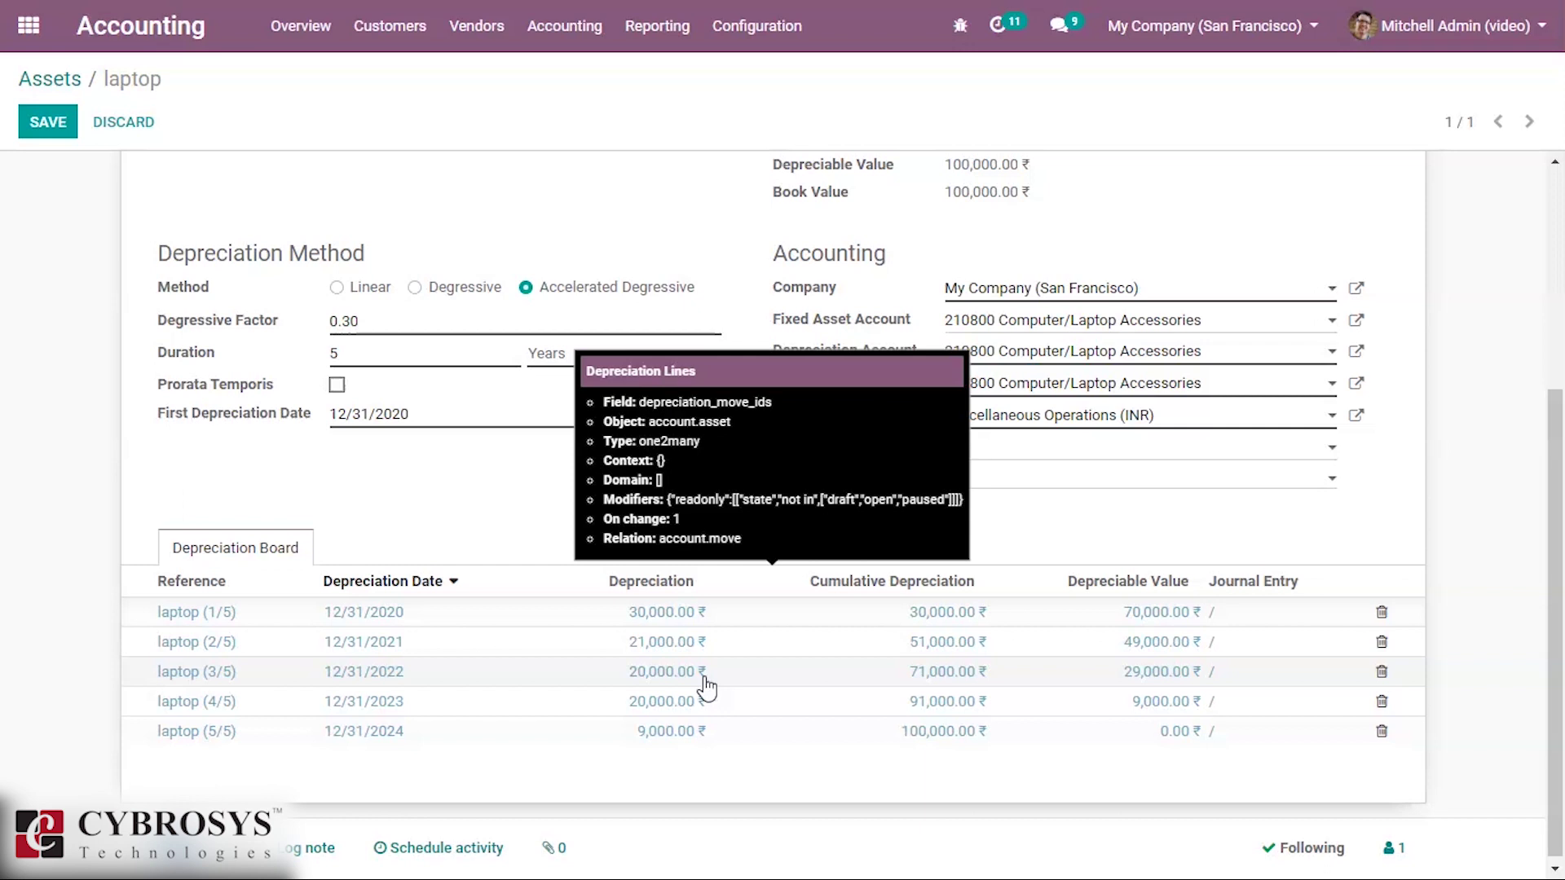
left_click(670, 670)
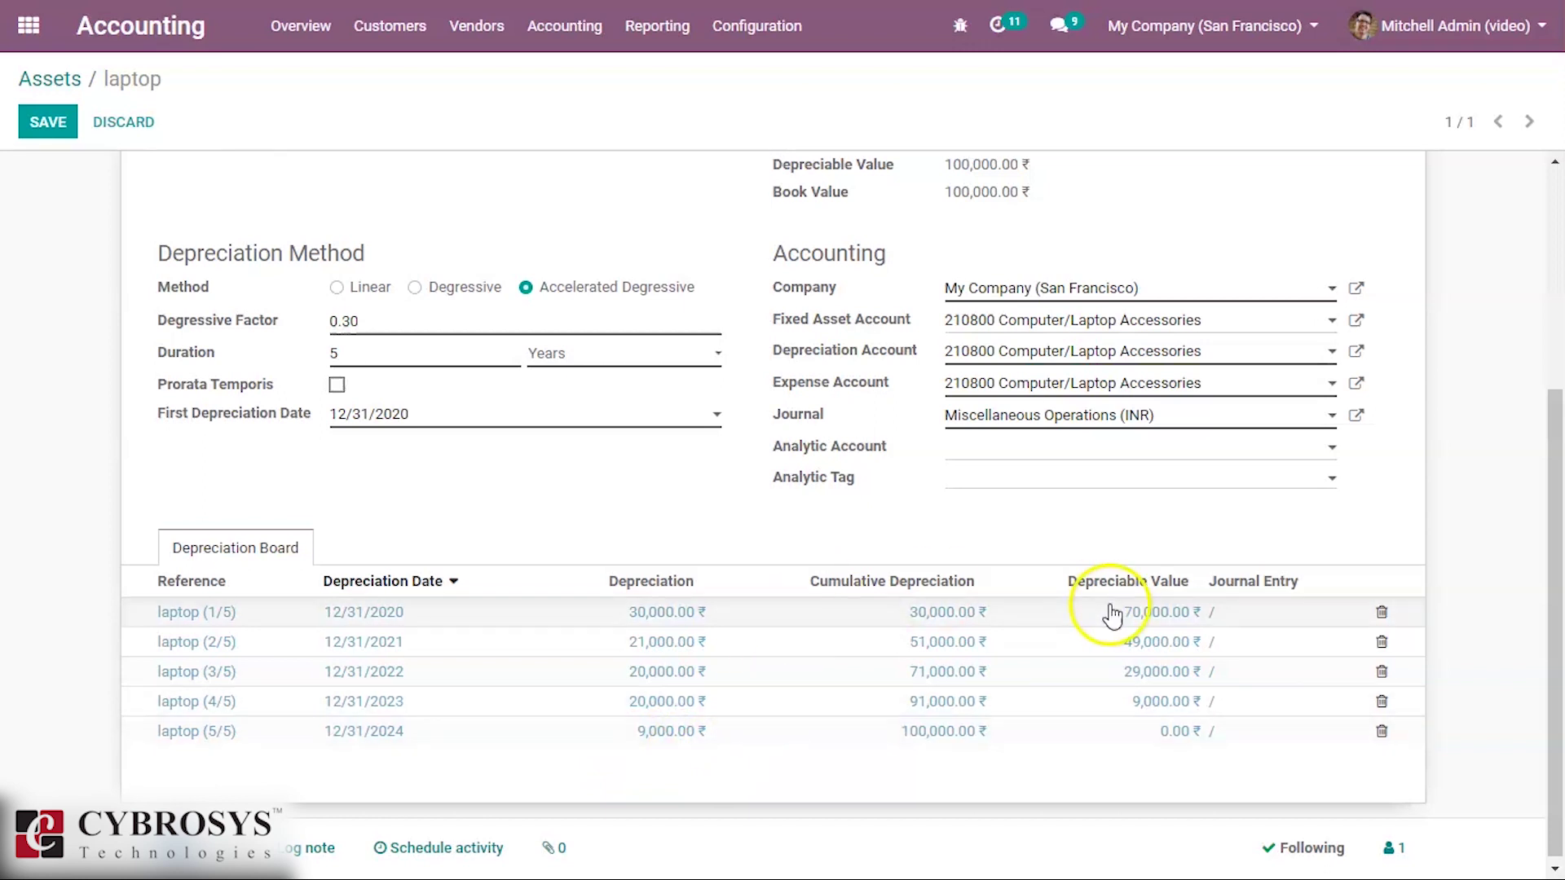
Enable Prorata Temporis in the laptop's depreciation method settings.
left_click_drag(1557, 583, 1558, 348)
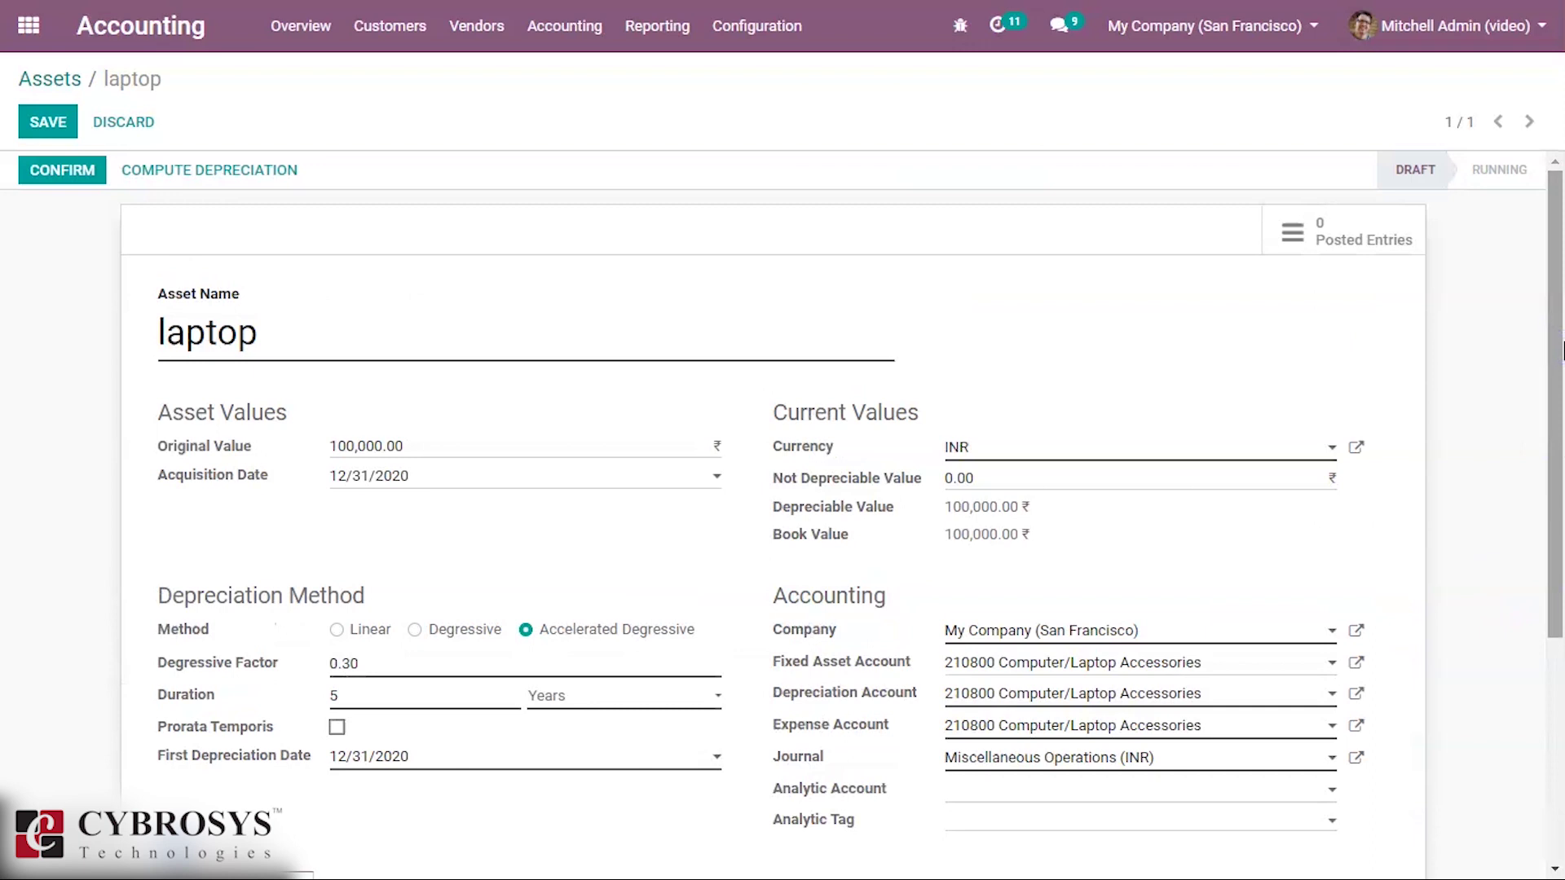
left_click(1553, 342)
left_click_drag(1557, 394, 1556, 412)
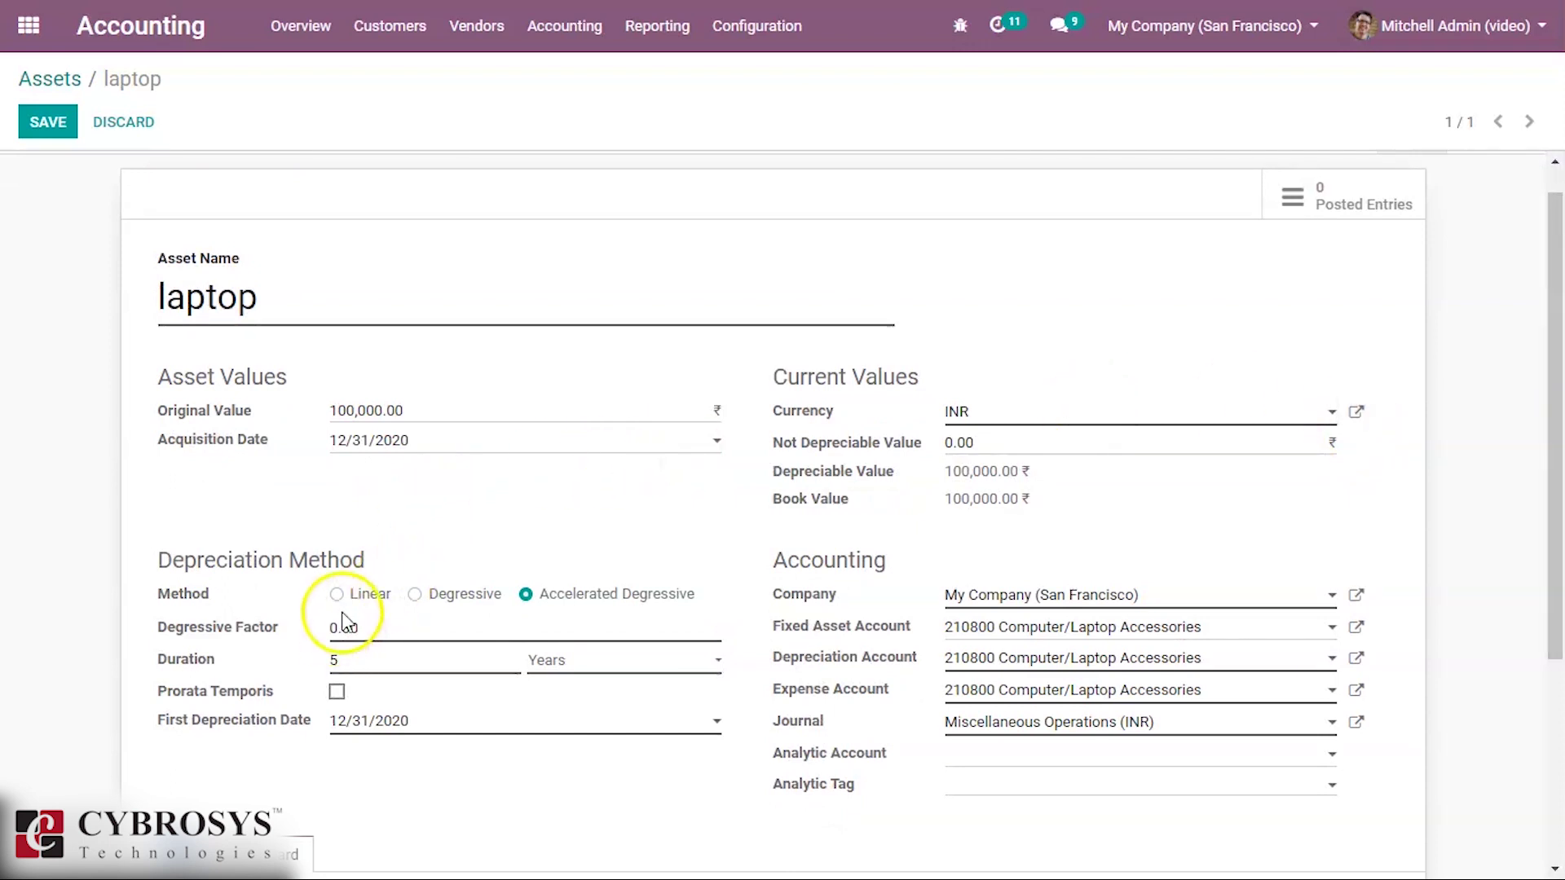
left_click(336, 692)
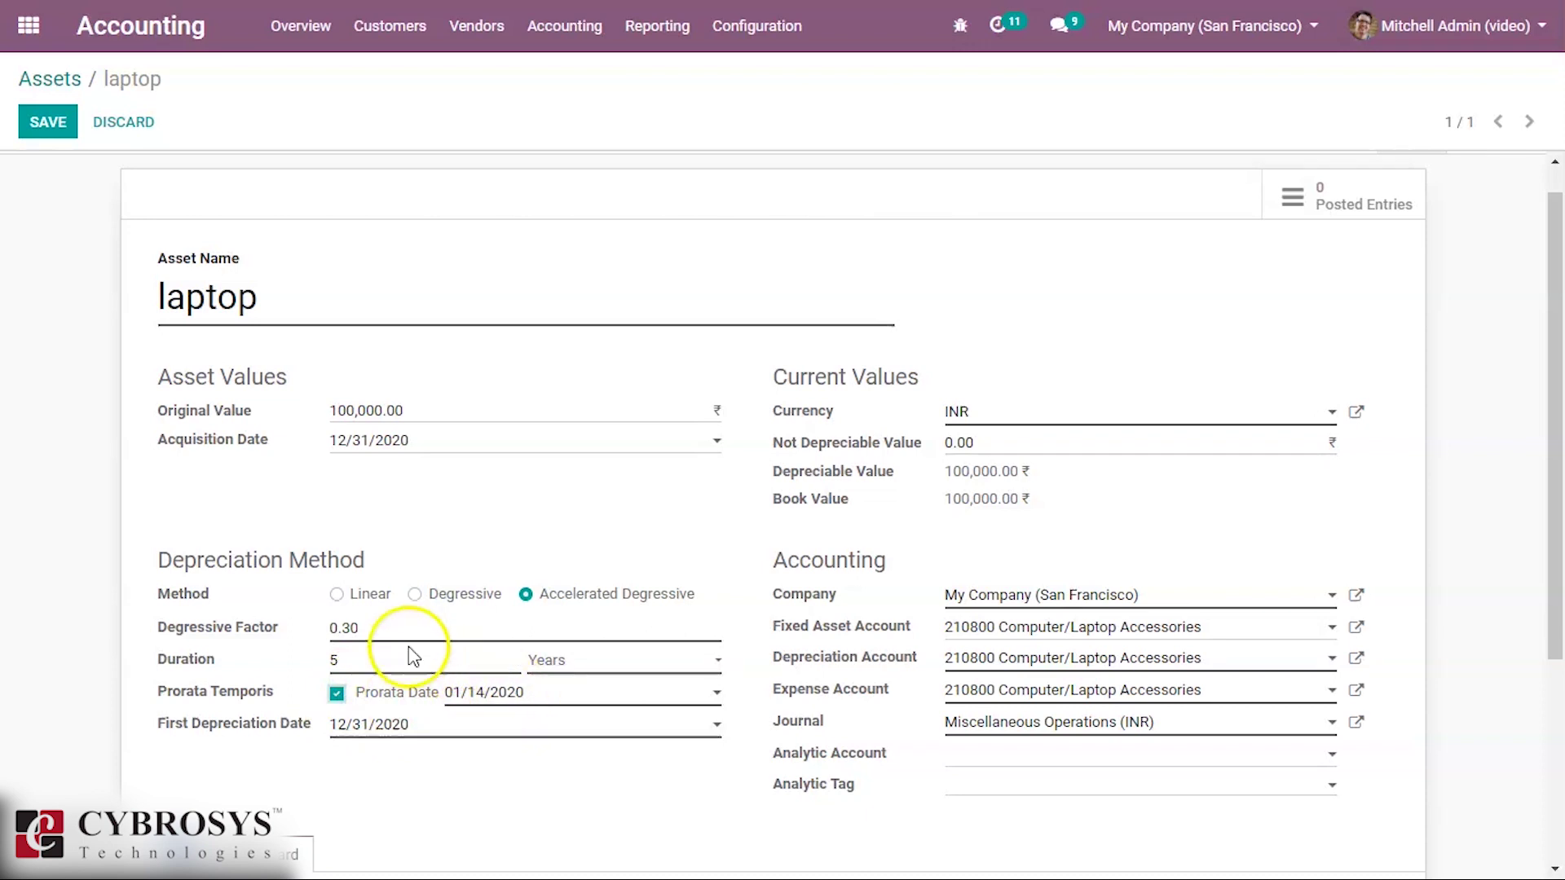
Recompute the laptop's depreciation with the Linear method and prorata temporis, and review the lines on the depreciation board.
left_click(336, 595)
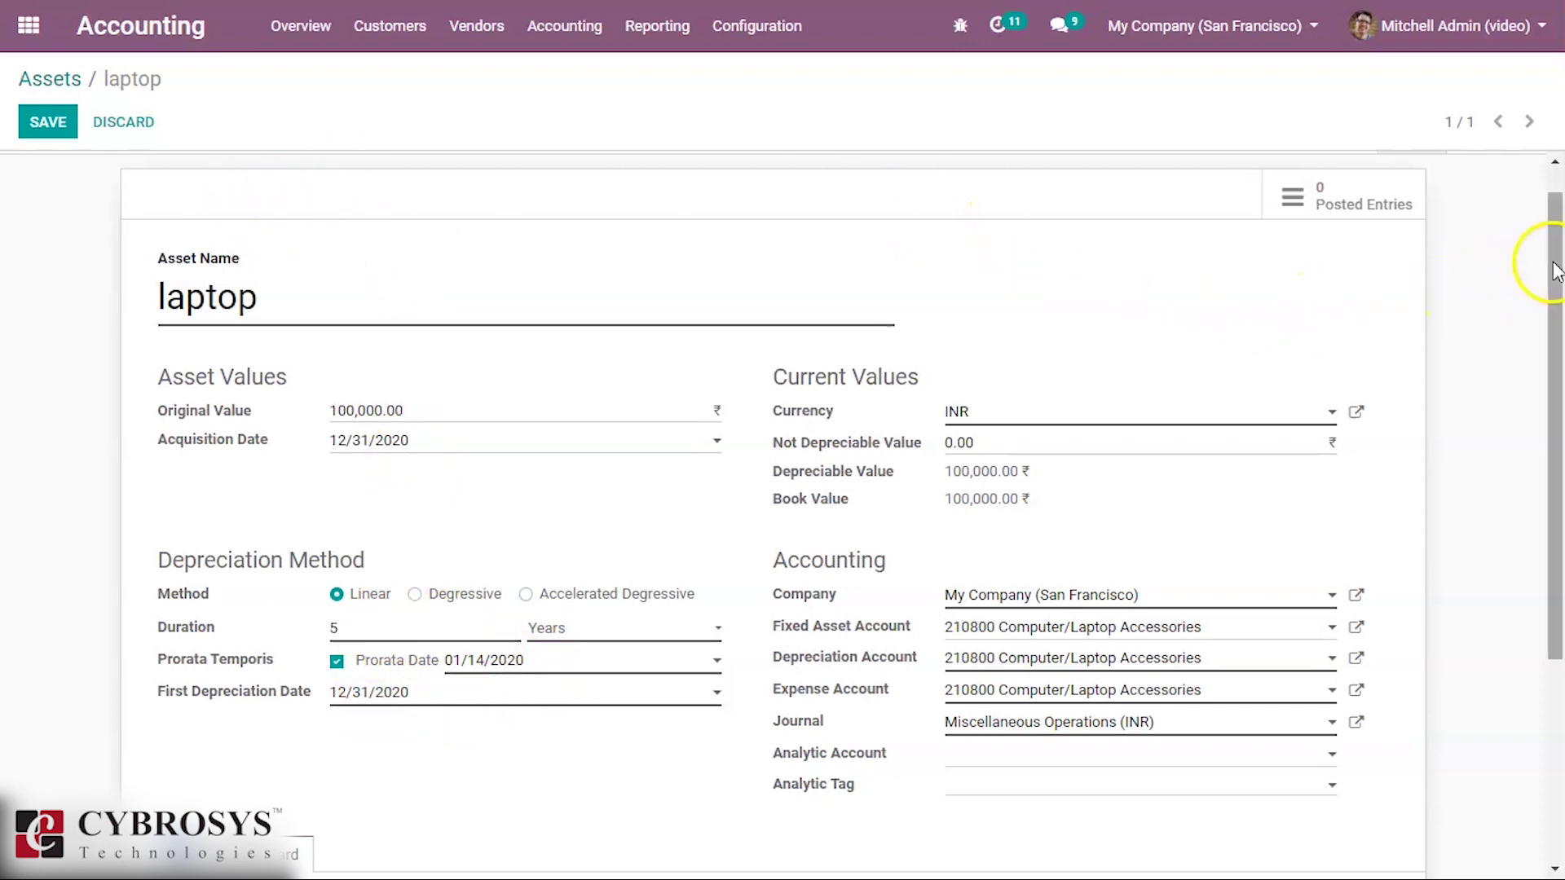
left_click_drag(1557, 269, 1558, 128)
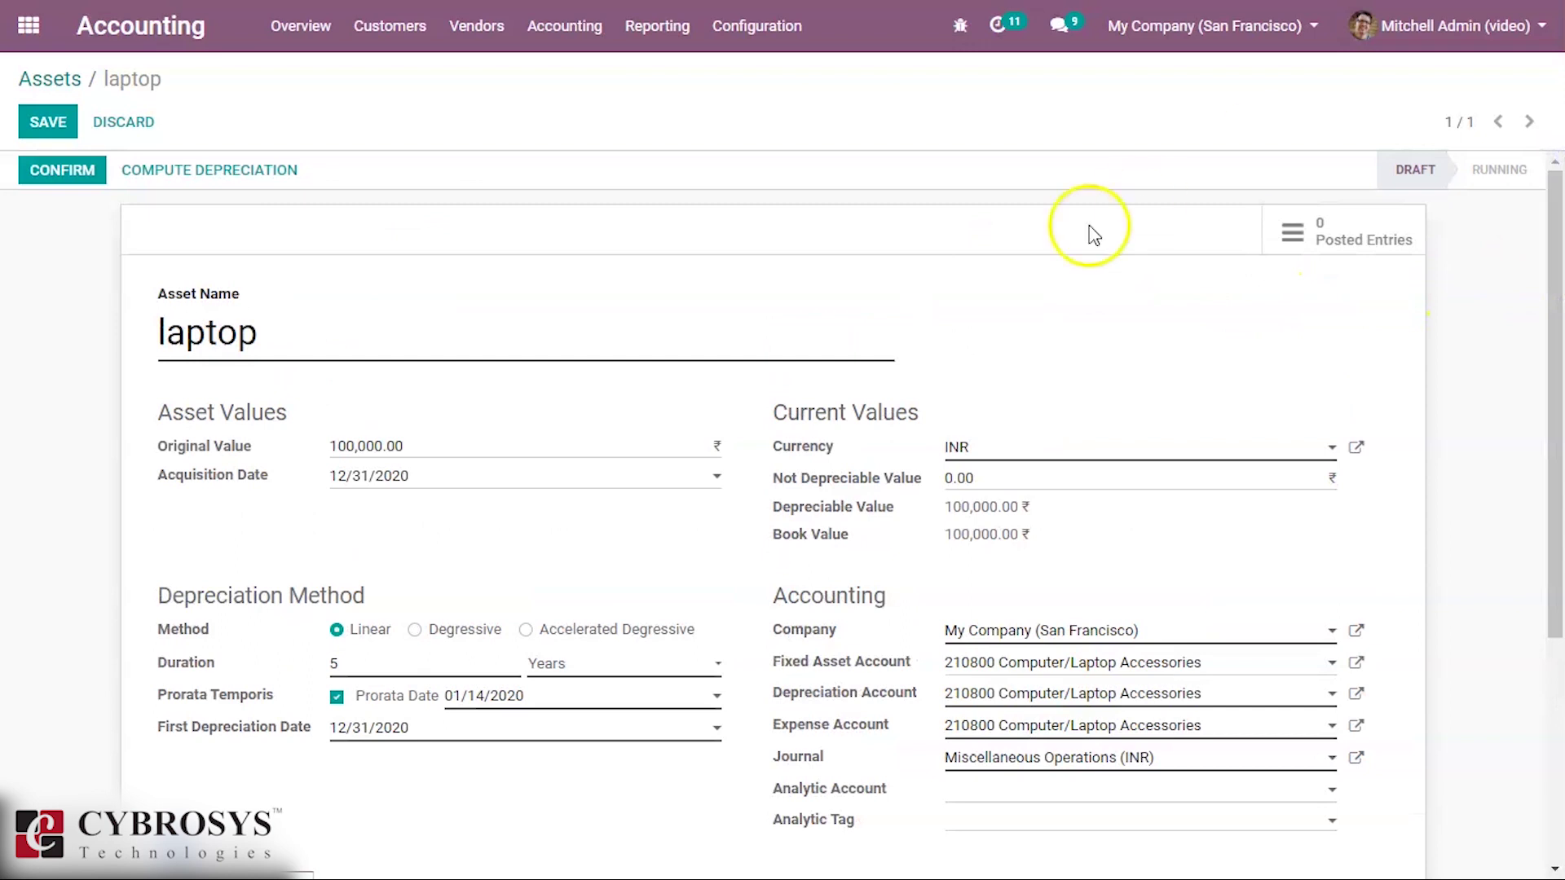
left_click(207, 171)
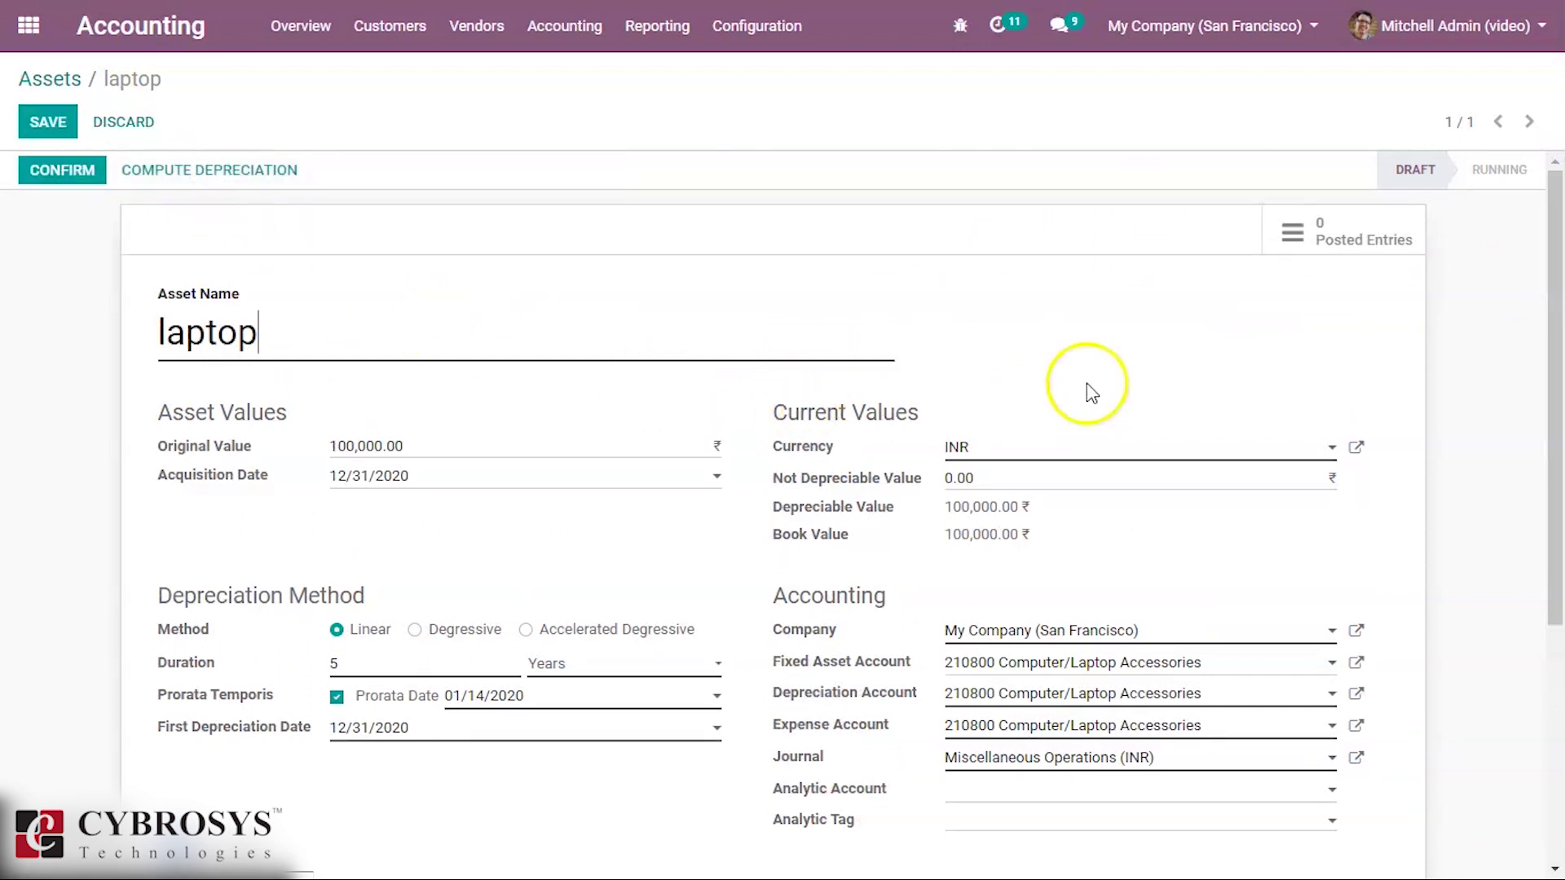
left_click_drag(1557, 389, 1550, 578)
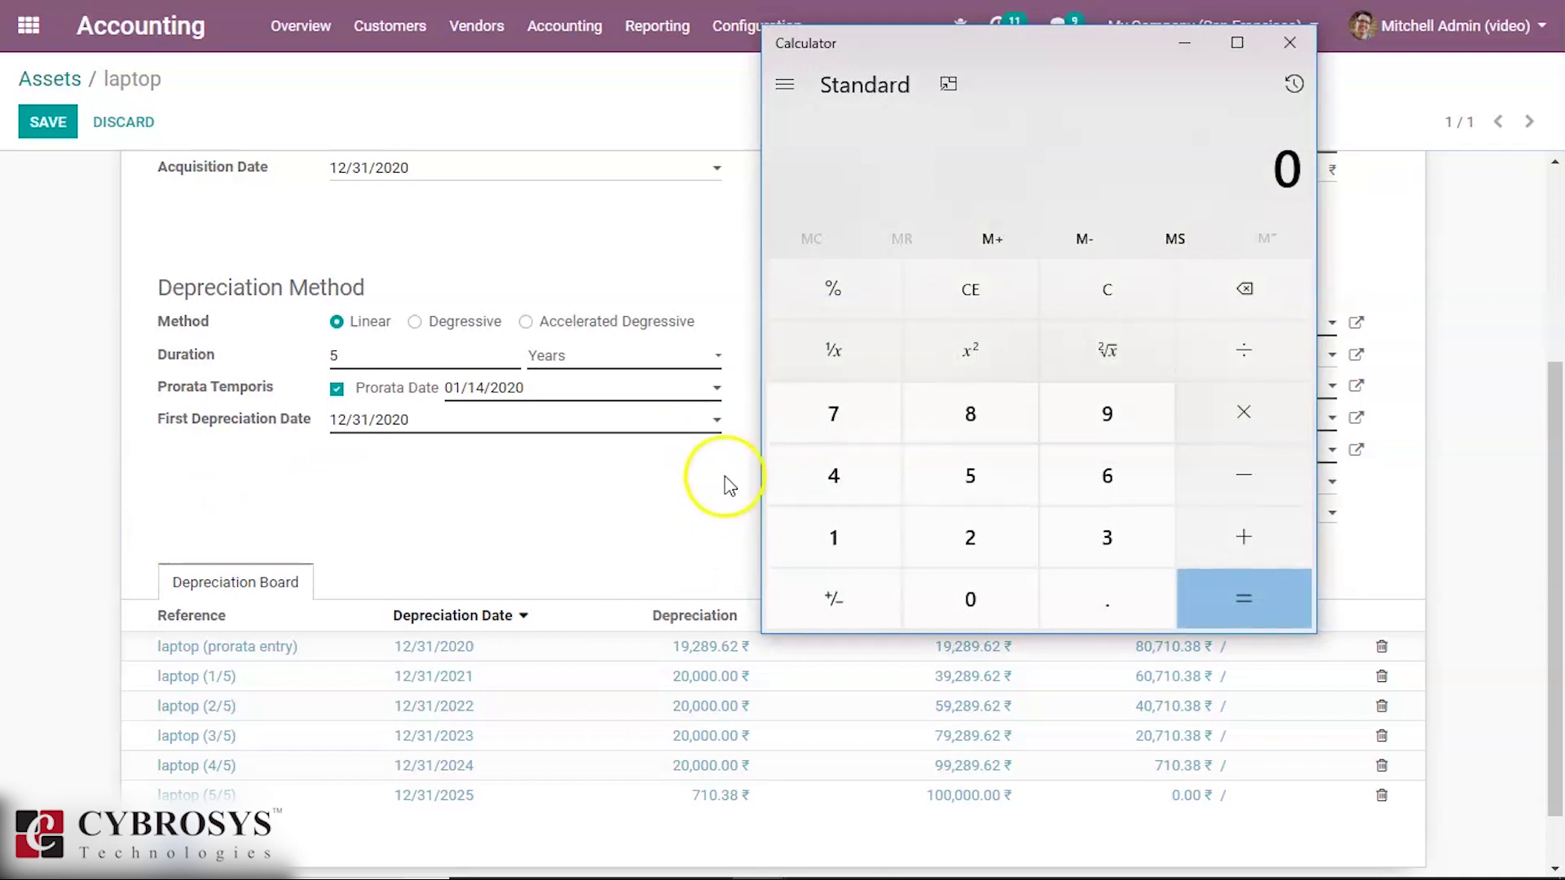
Divide 100000 by 5 in Calculator to work out the laptop's linear yearly depreciation.
left_click(868, 546)
left_click(972, 600)
left_click(973, 601)
left_click(972, 600)
left_click(972, 601)
left_click(972, 601)
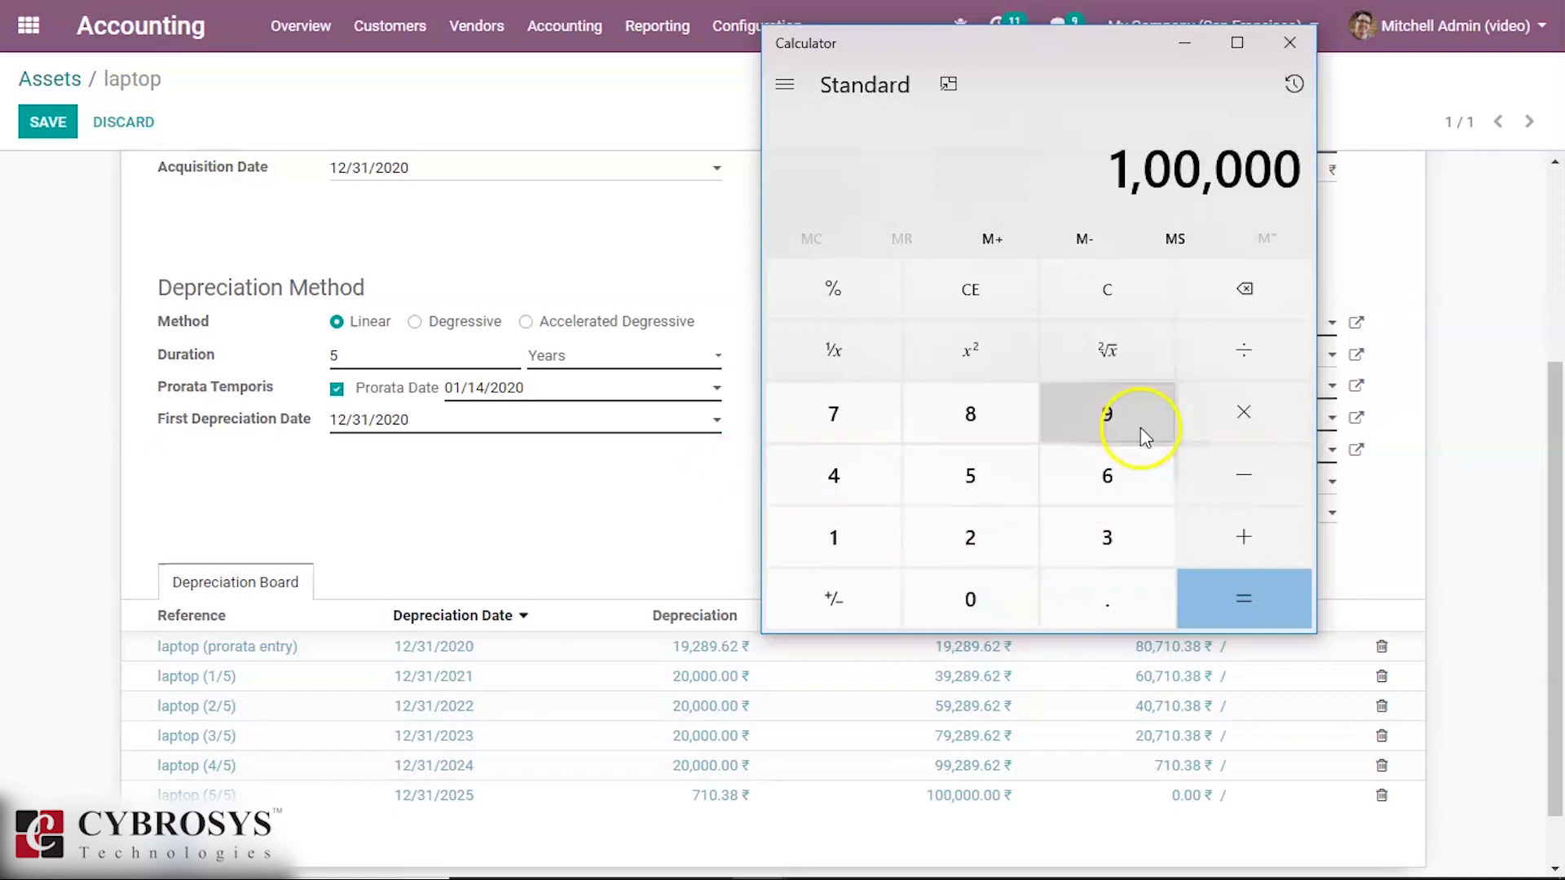
left_click(1265, 343)
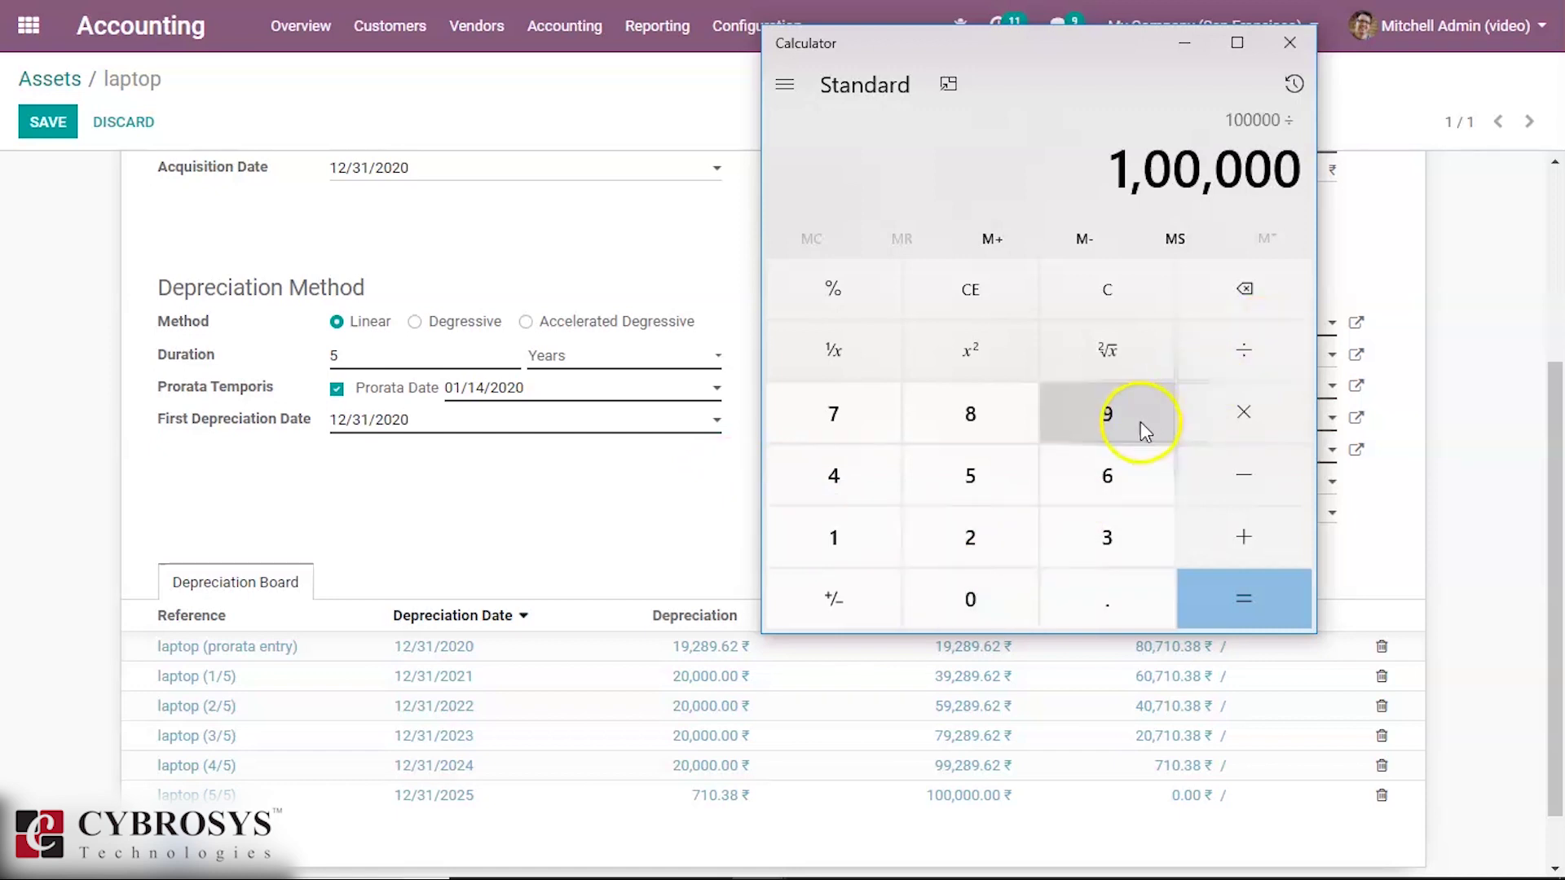
left_click(958, 487)
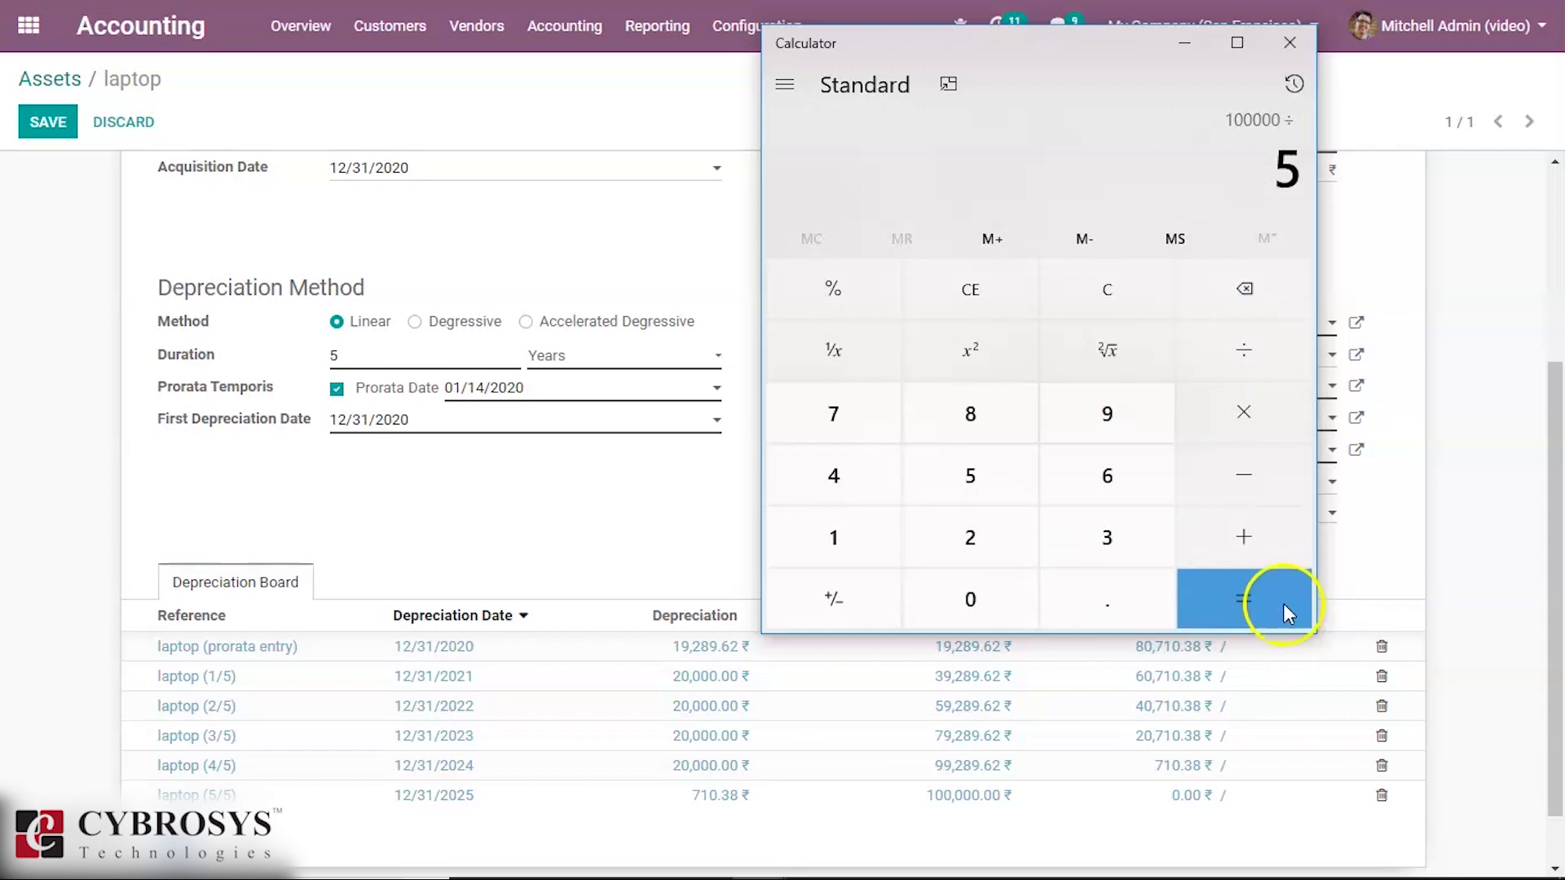
left_click(1282, 610)
Divide the linear yearly depreciation by 365 in Calculator to work out the daily depreciation.
left_click(1245, 366)
left_click(1086, 536)
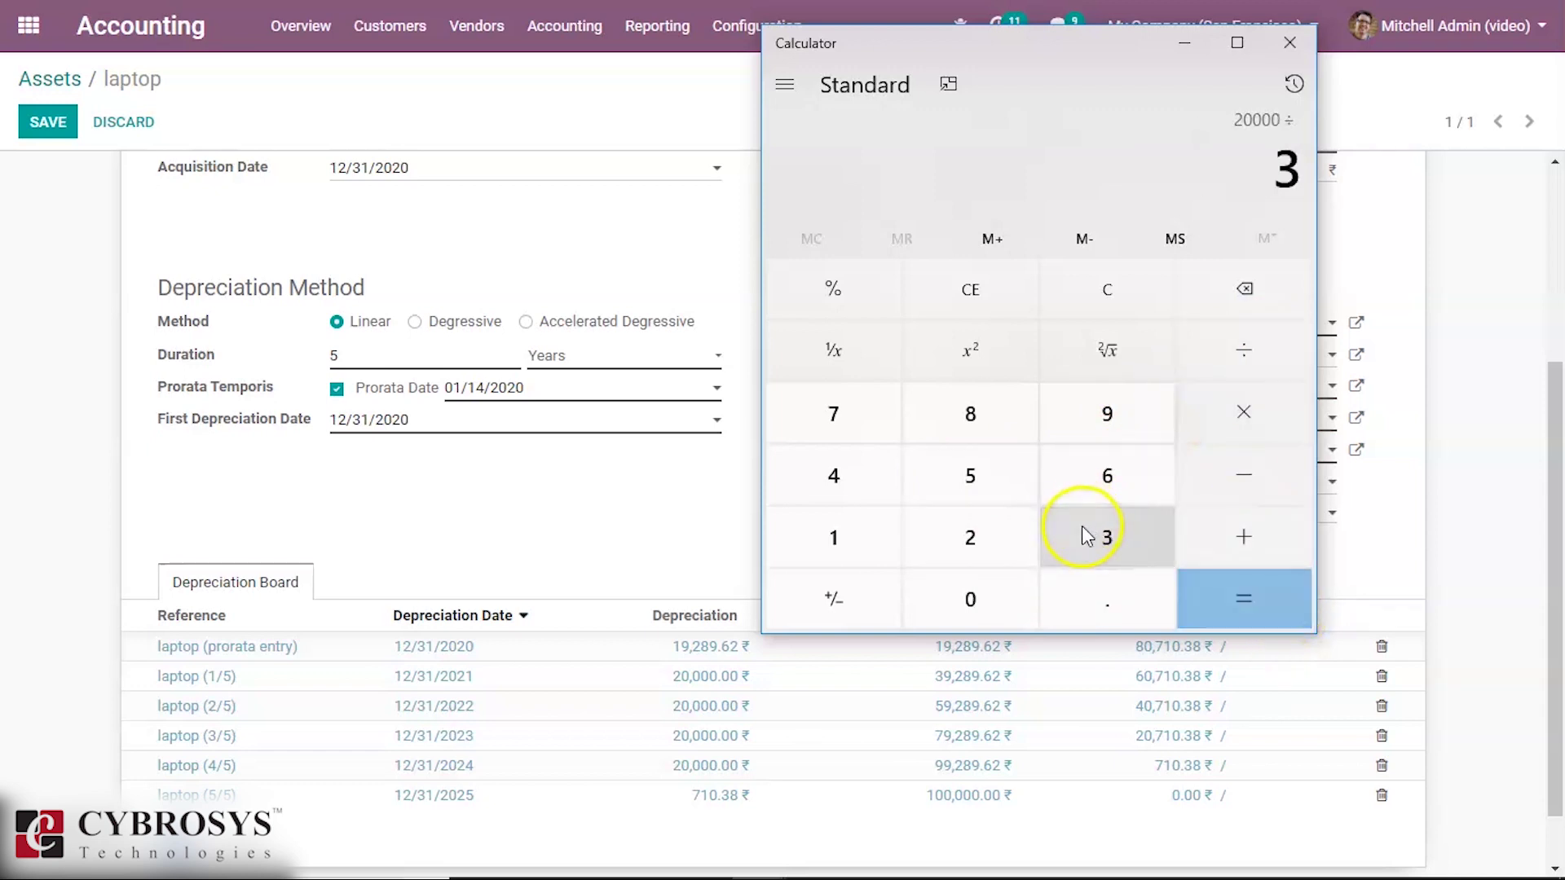
left_click(1093, 498)
left_click(975, 487)
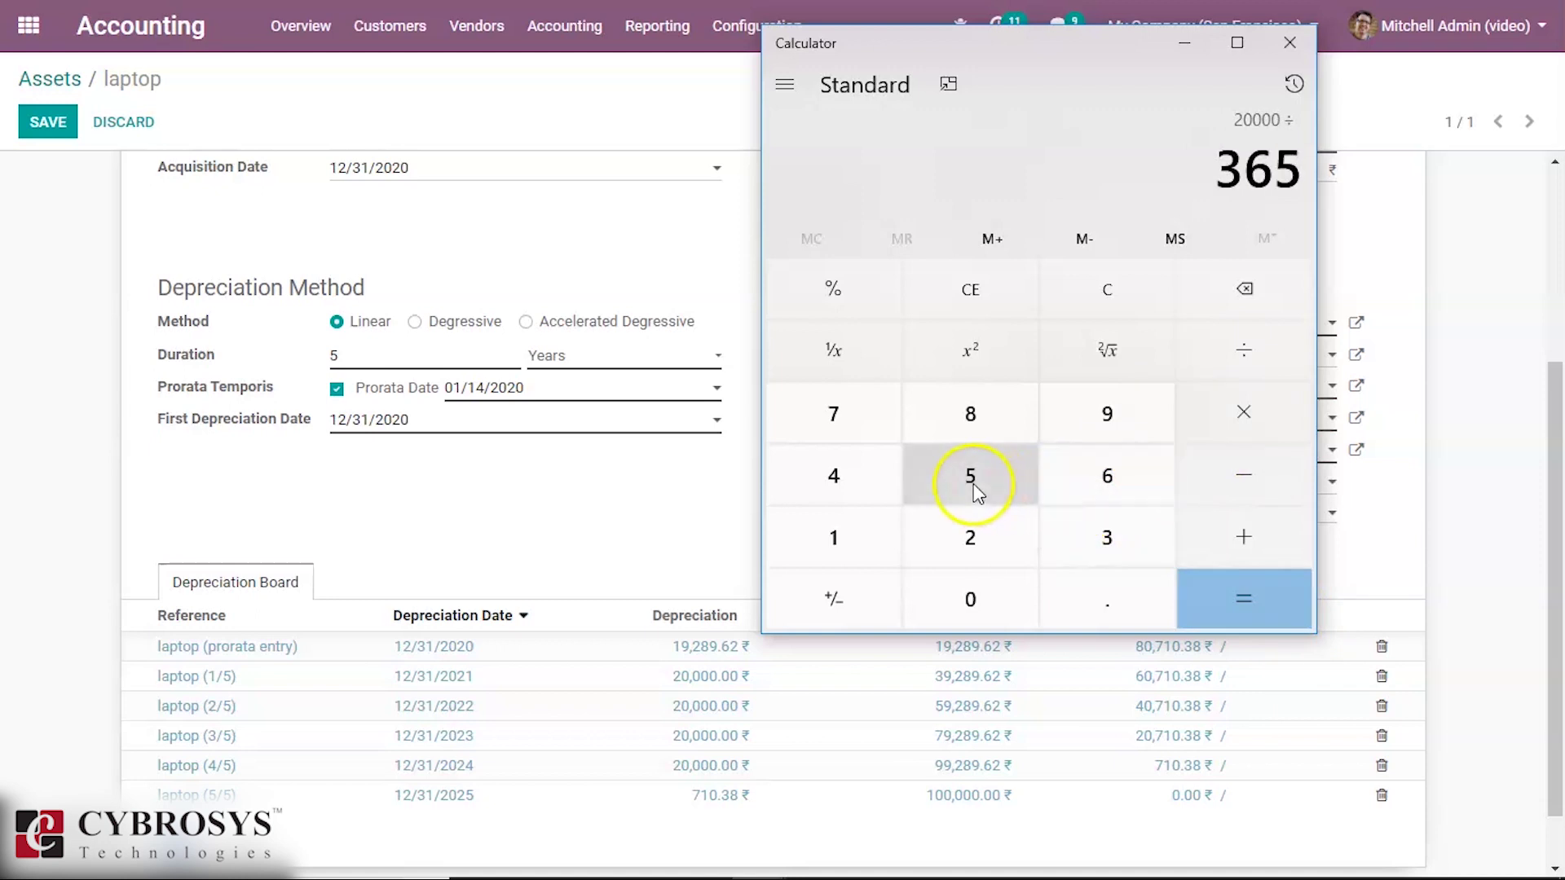
left_click(1219, 602)
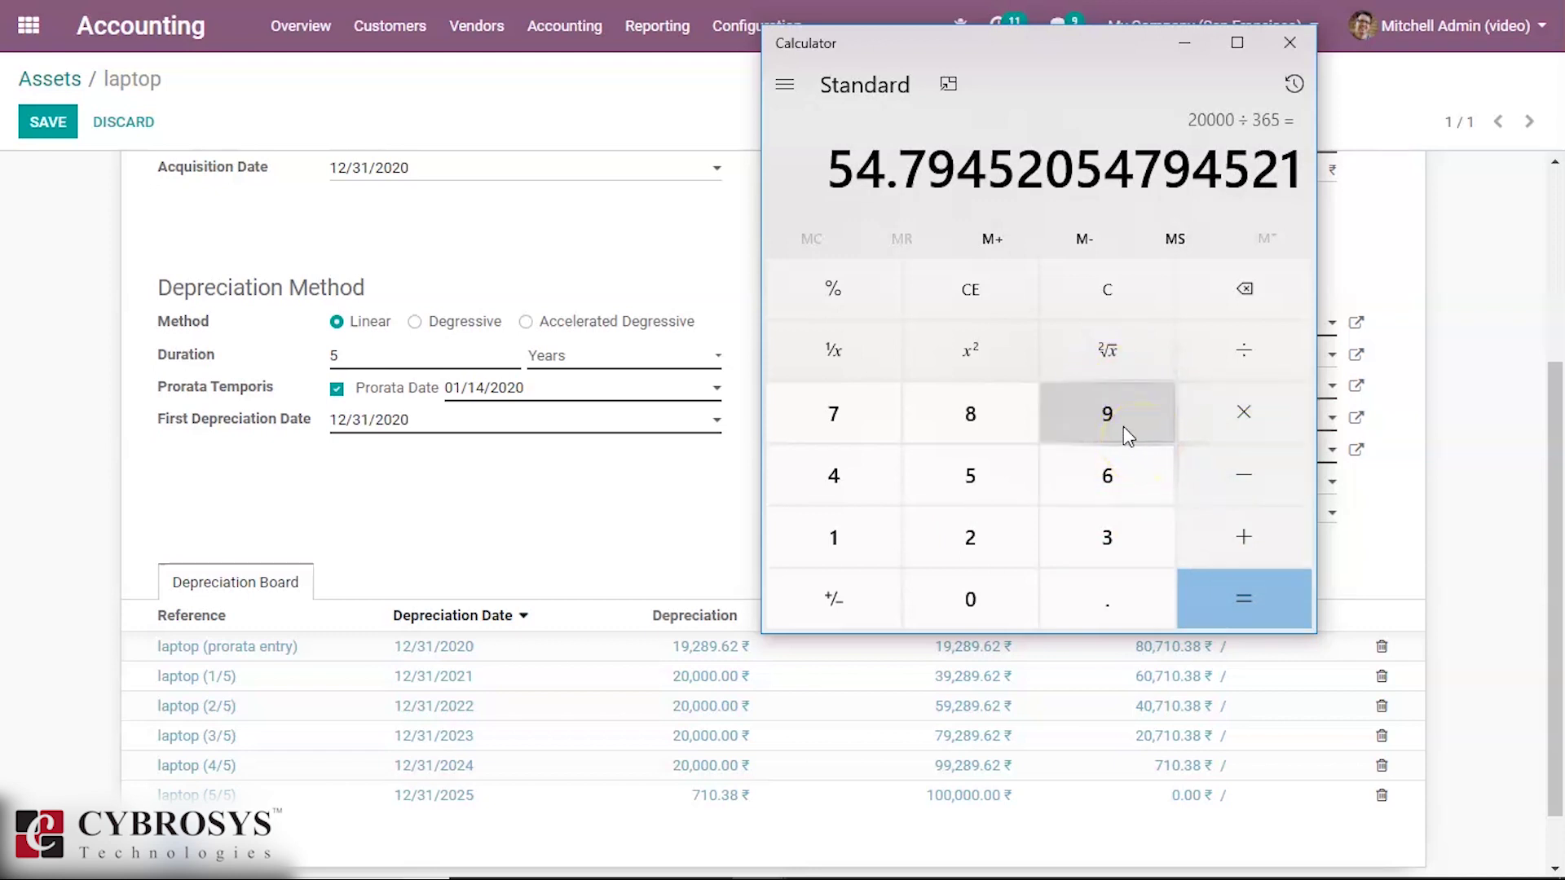
Multiply the daily linear depreciation by 352 days to check the prorata entry on the depreciation board.
left_click(1186, 429)
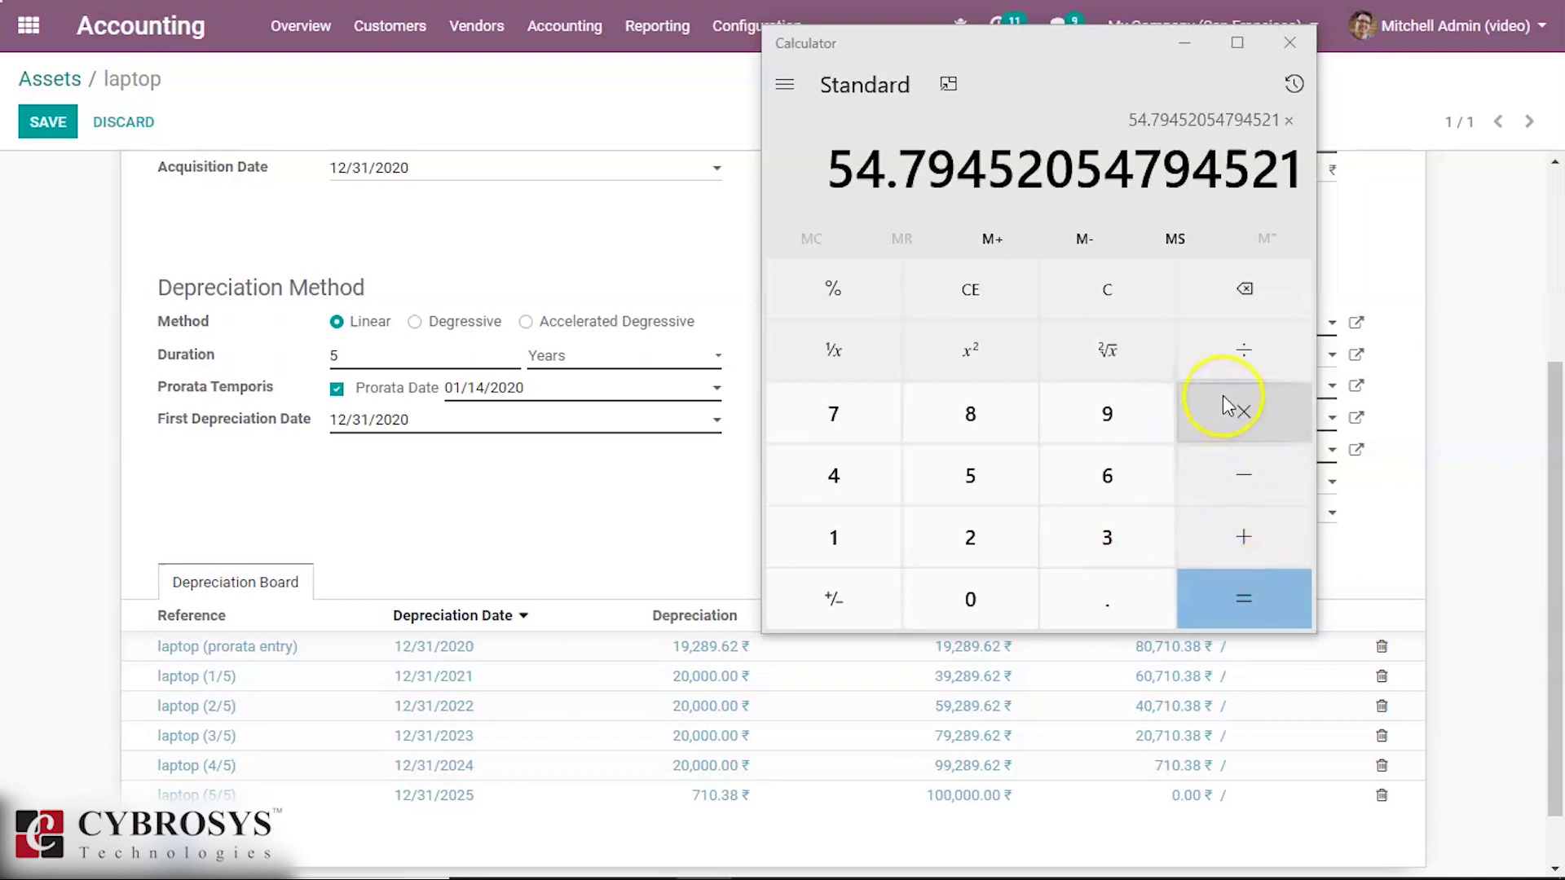
left_click(1070, 521)
left_click(1027, 490)
left_click(983, 537)
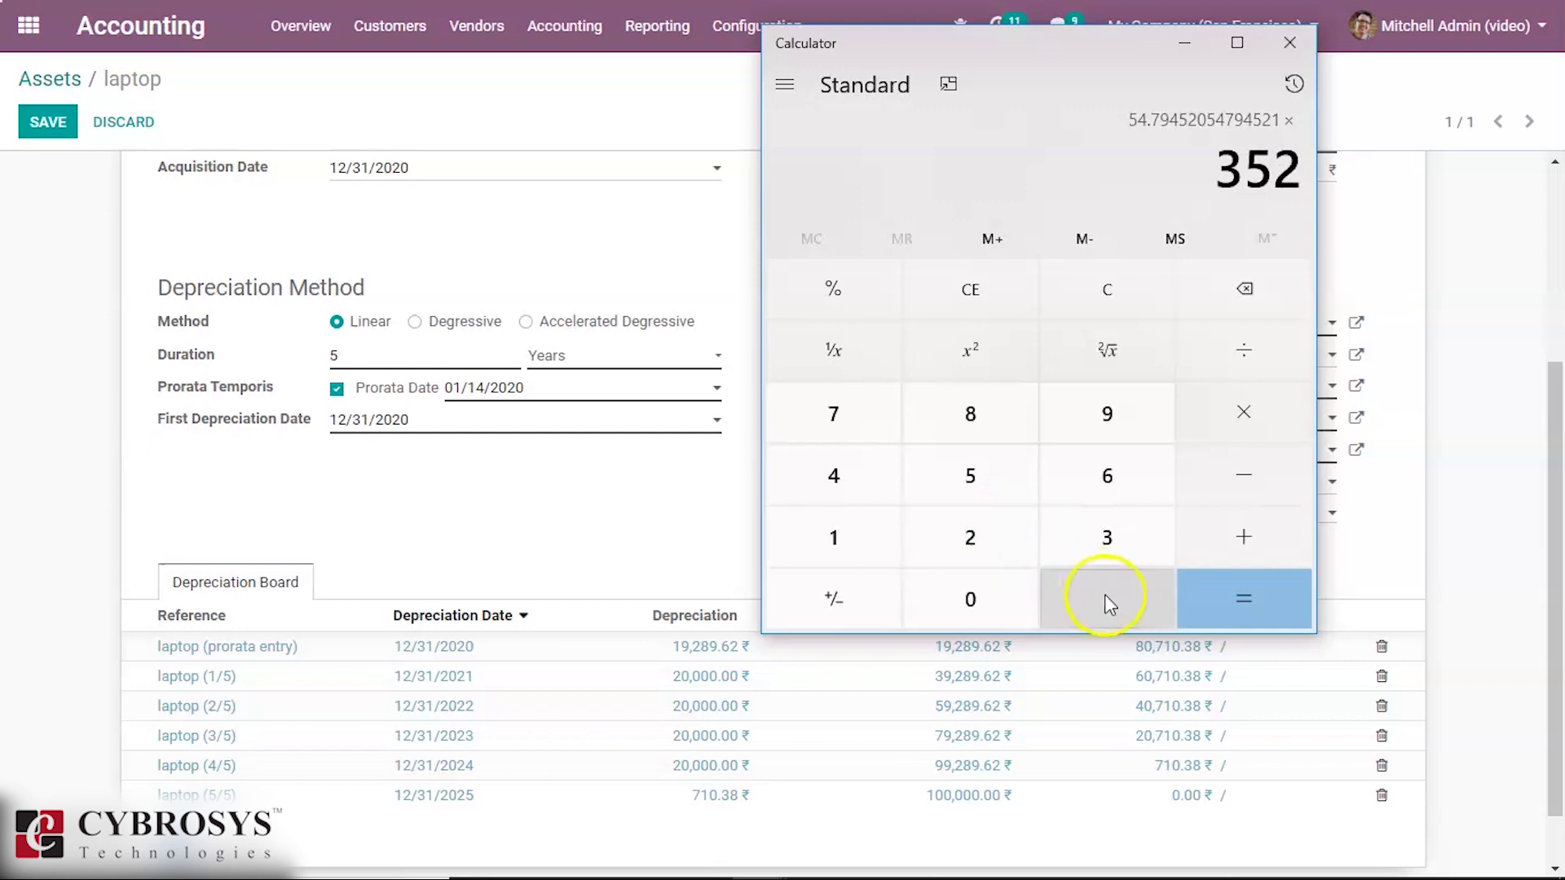
left_click(1240, 601)
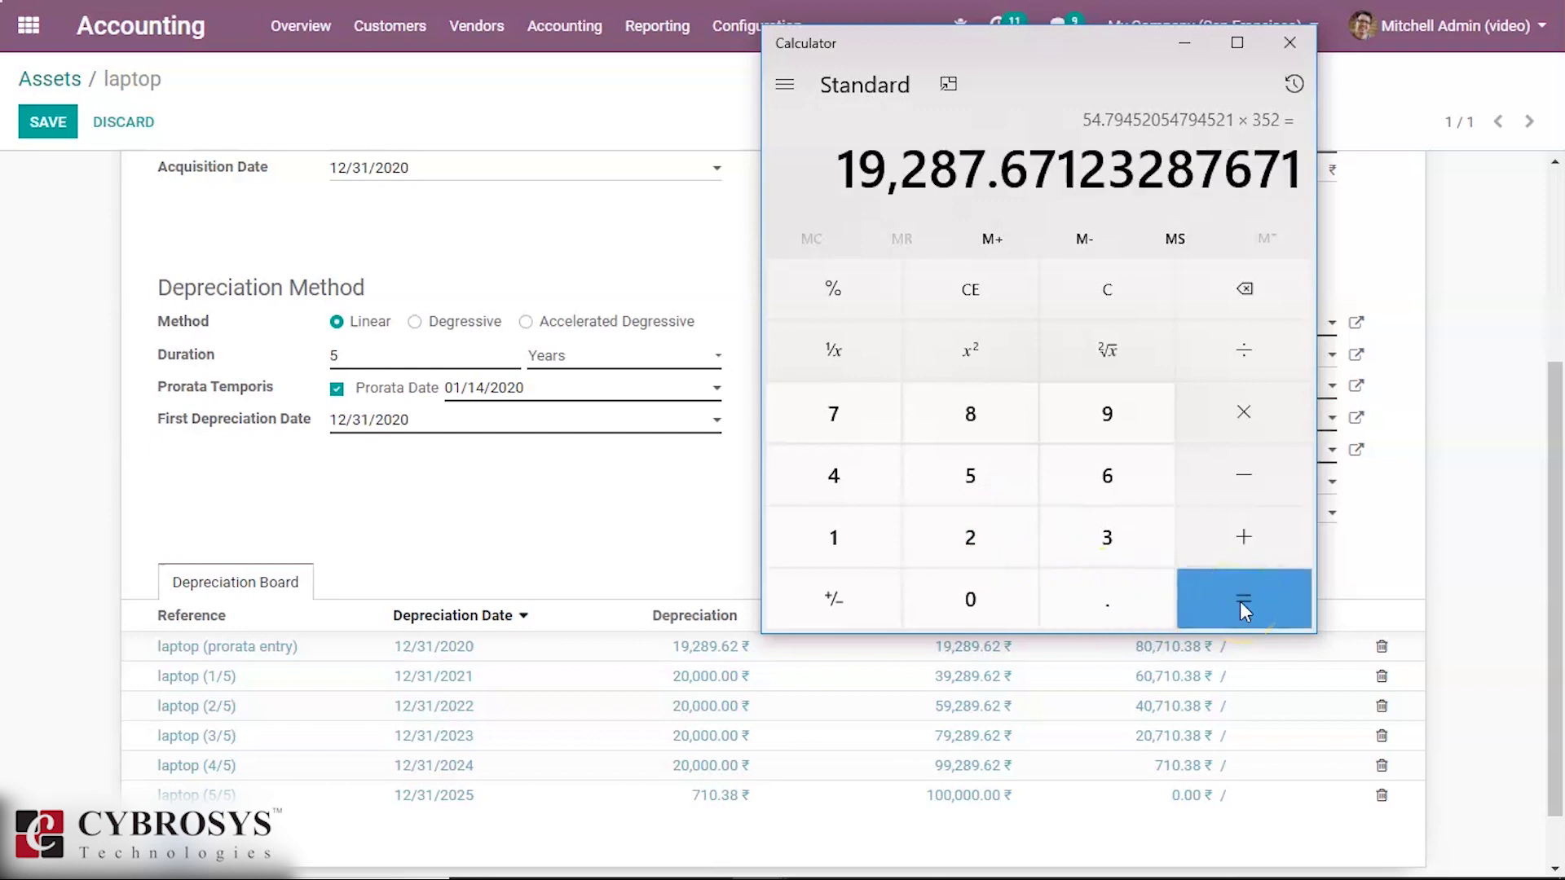
left_click(973, 244)
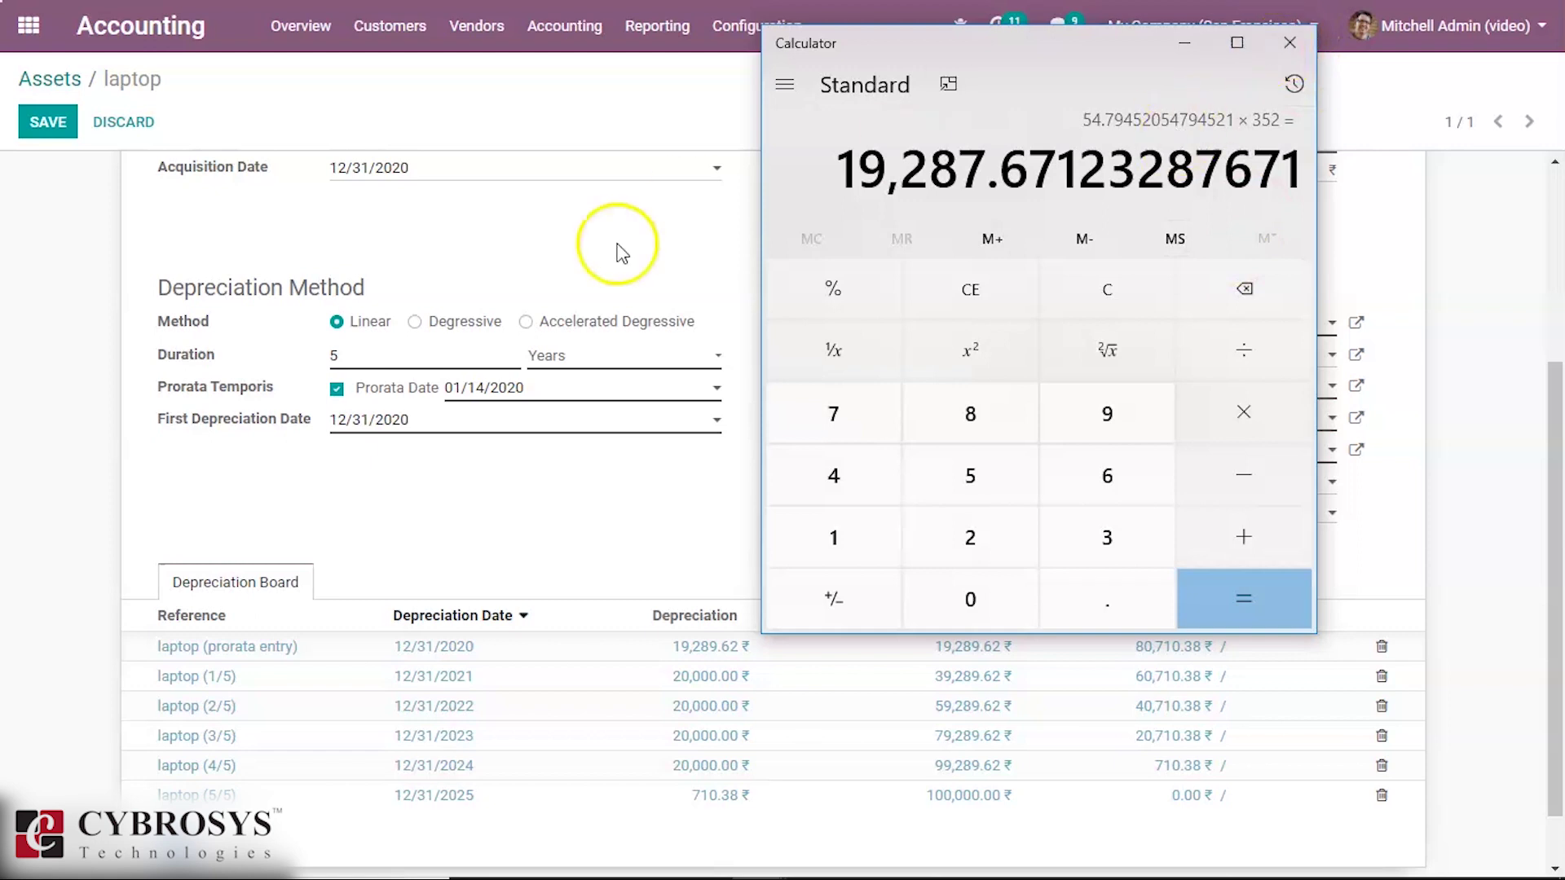
Recompute the laptop's depreciation with the Degressive method and prorata temporis, and review the lines on the depreciation board.
left_click(415, 323)
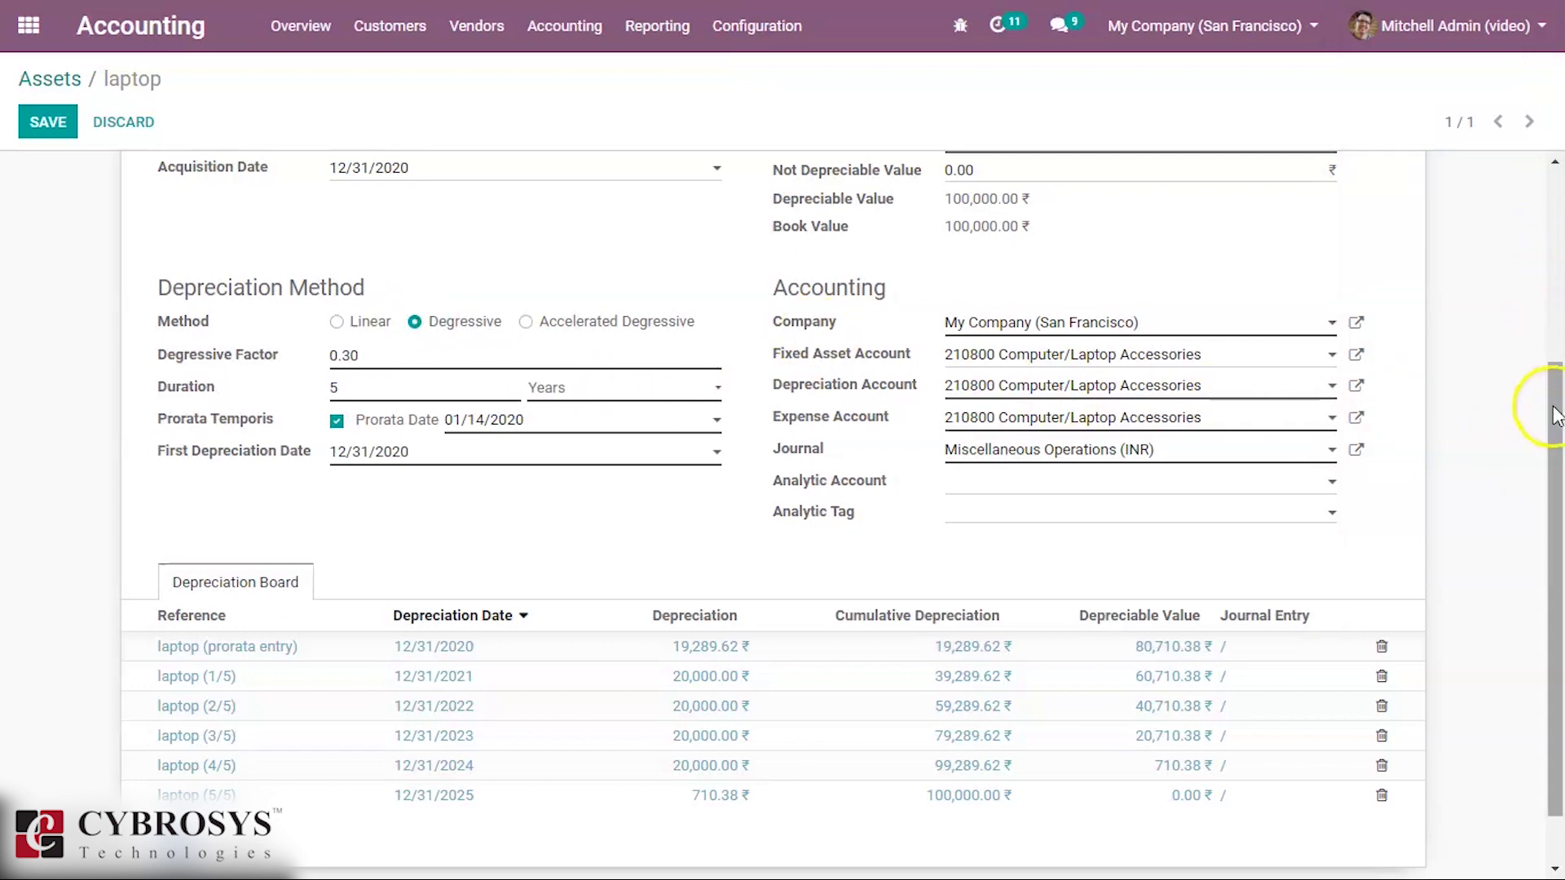
left_click_drag(1561, 402, 1561, 212)
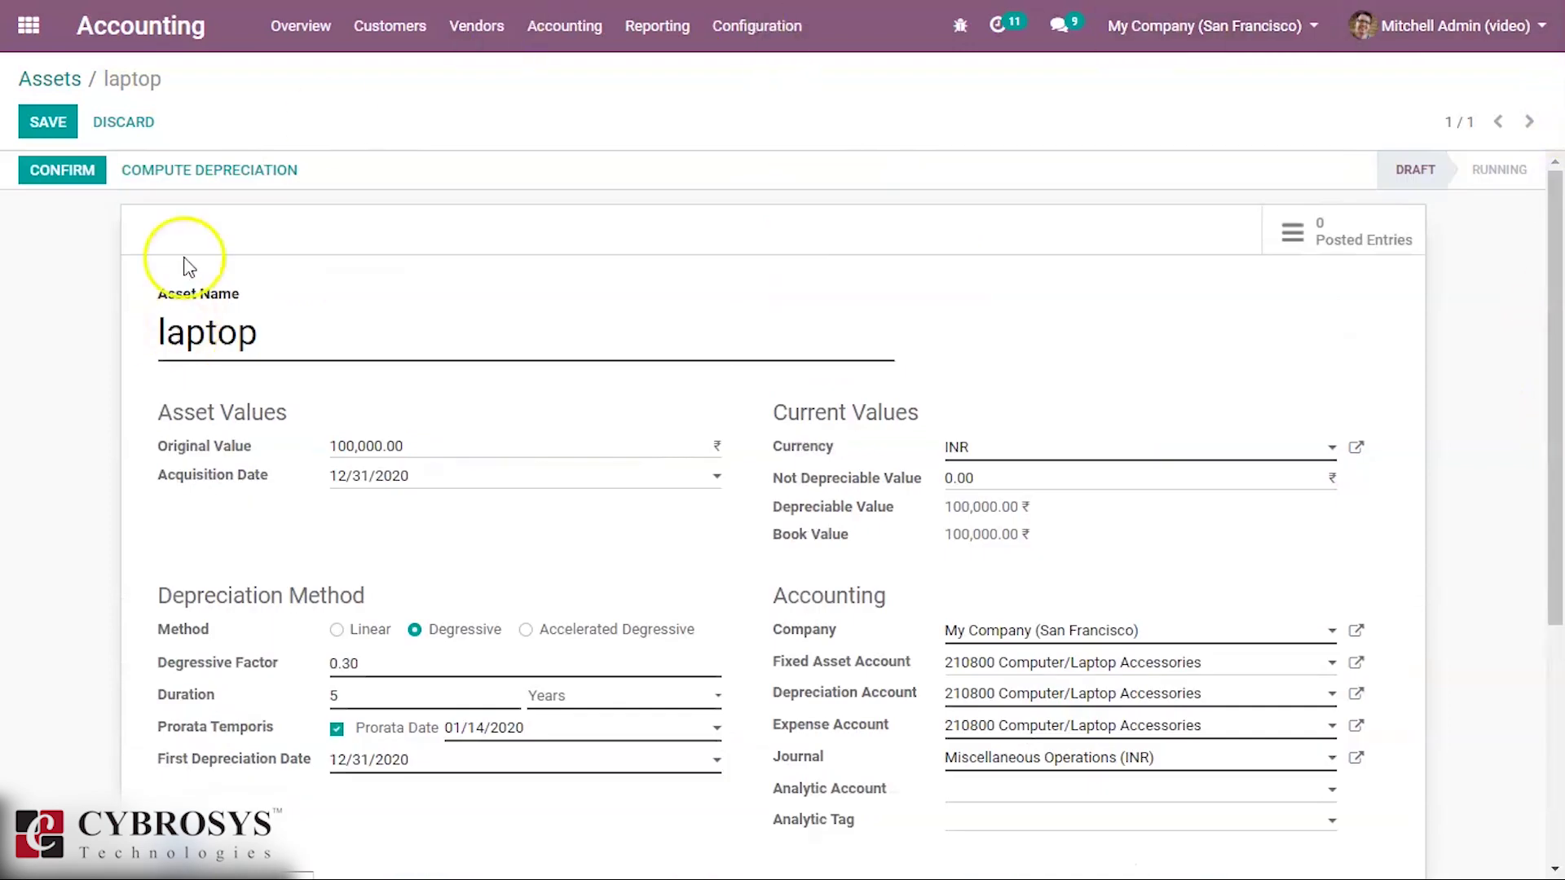
left_click(251, 169)
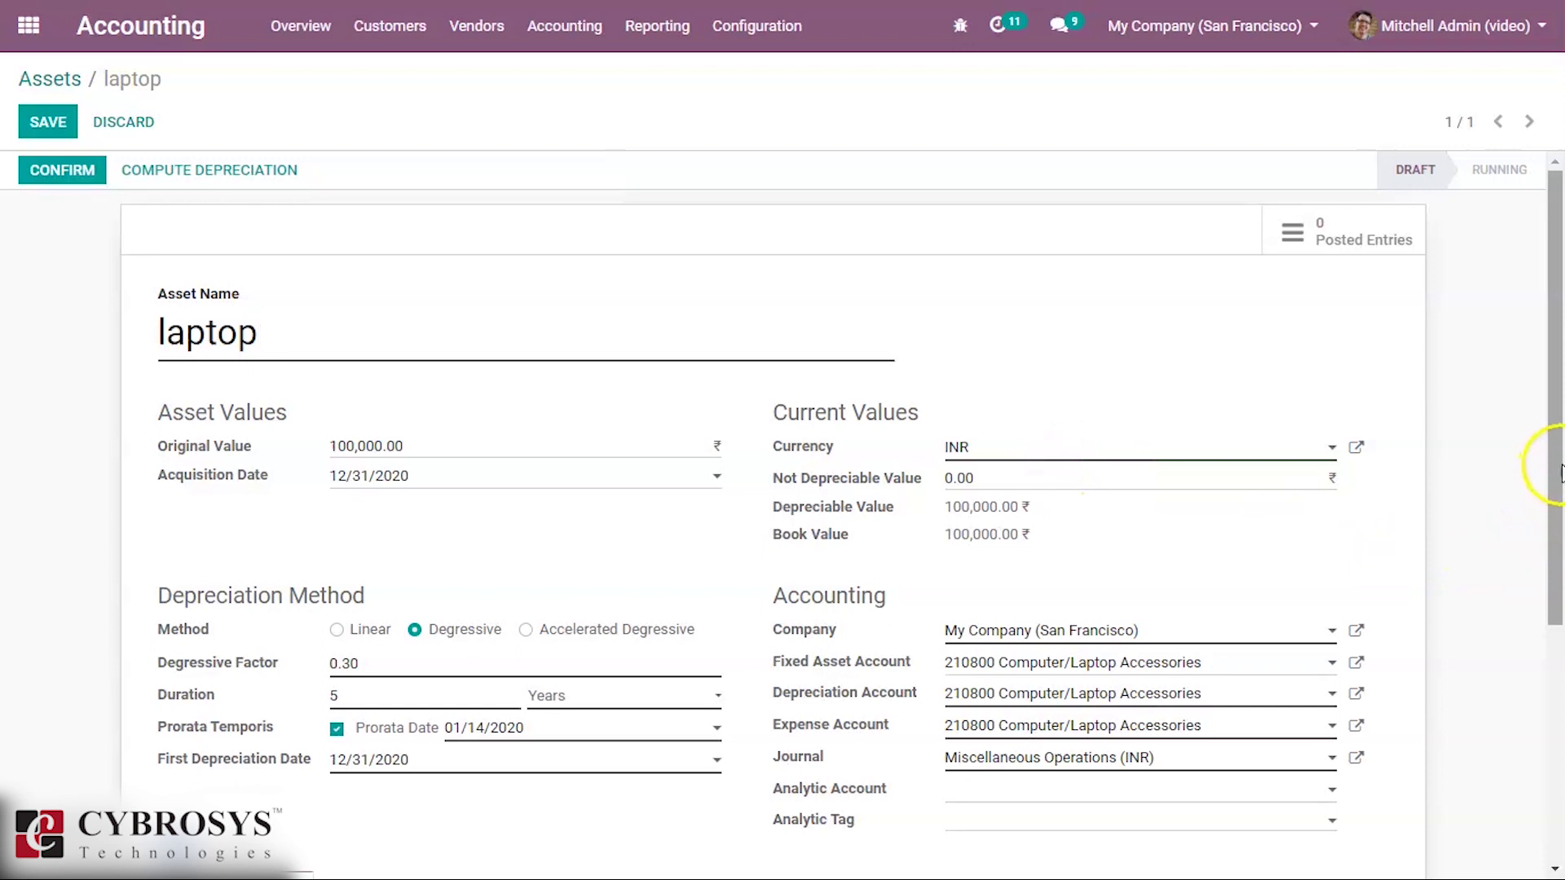
left_click_drag(1556, 447, 1474, 694)
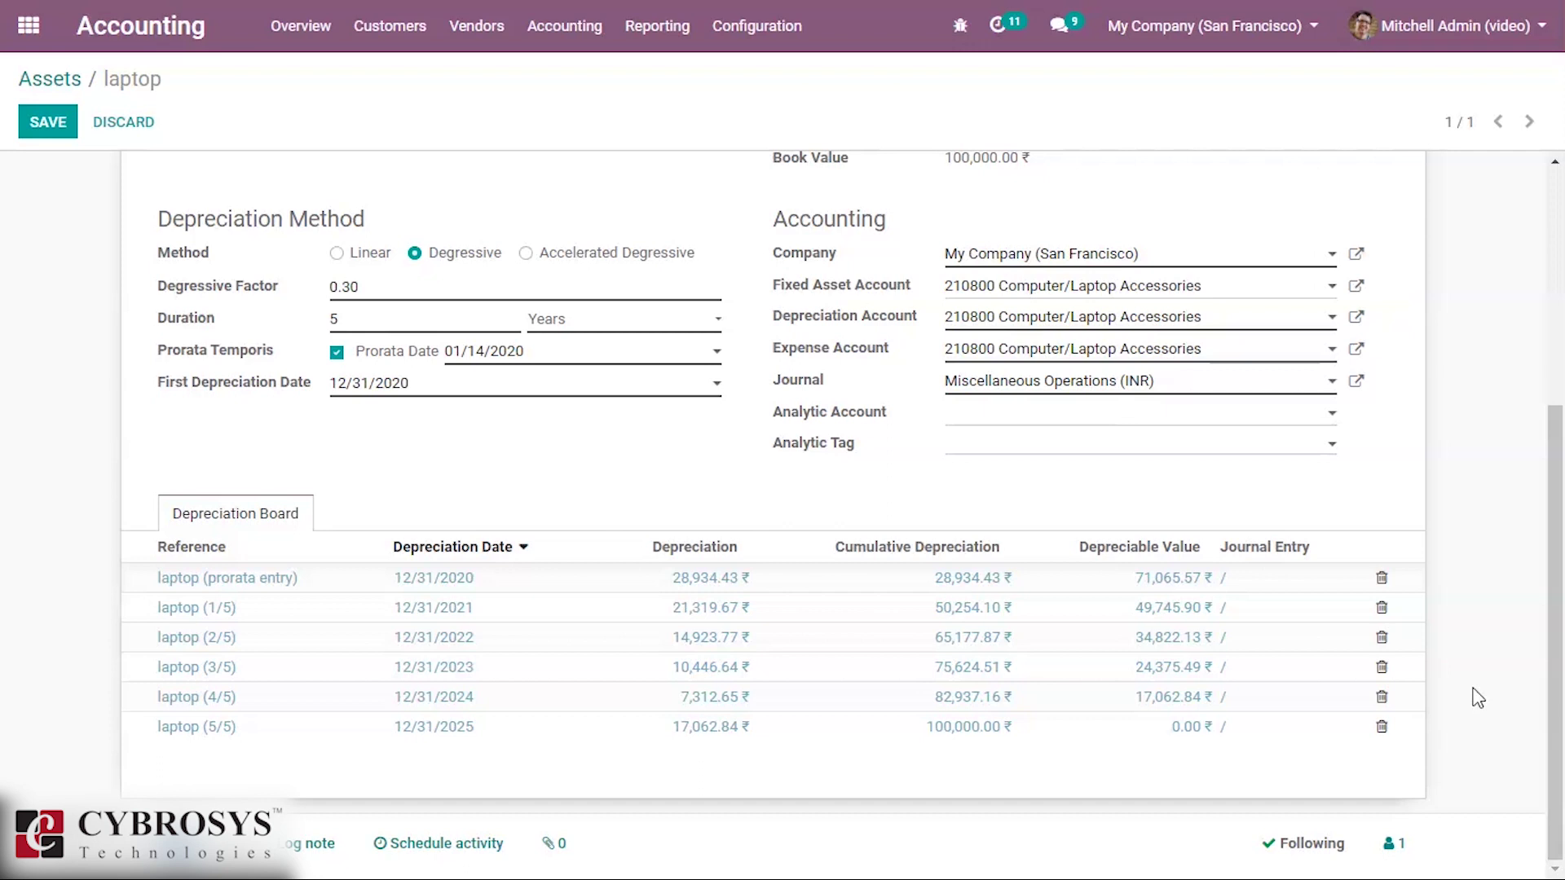
Switch to Calculator, clear the previous calculation and multiply 100000 by the degressive factor 0.3.
key("alt+Tab")
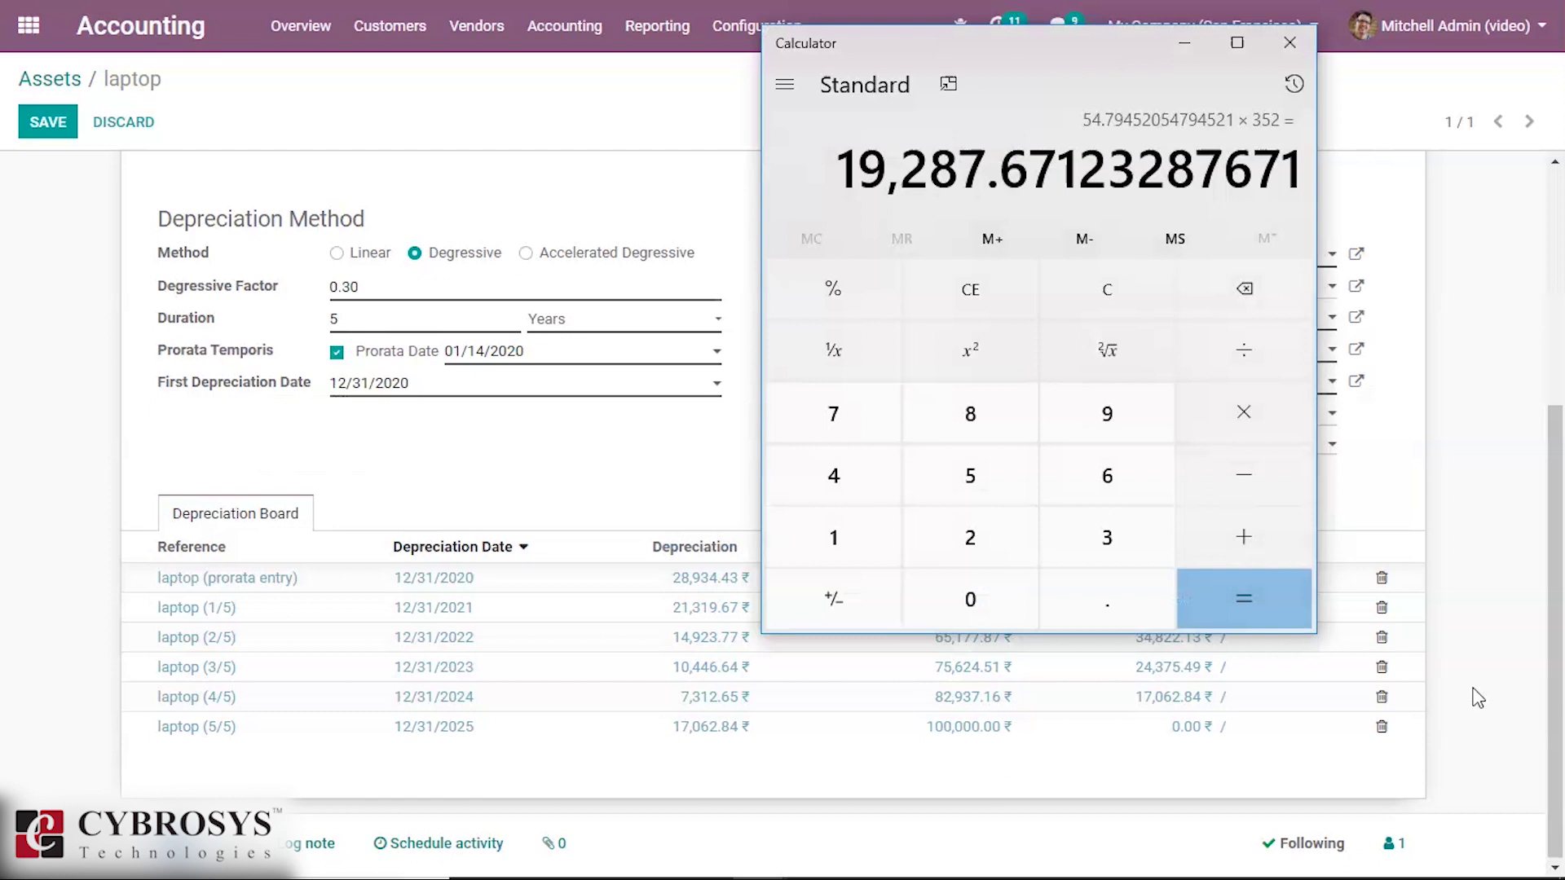
left_click(1496, 568)
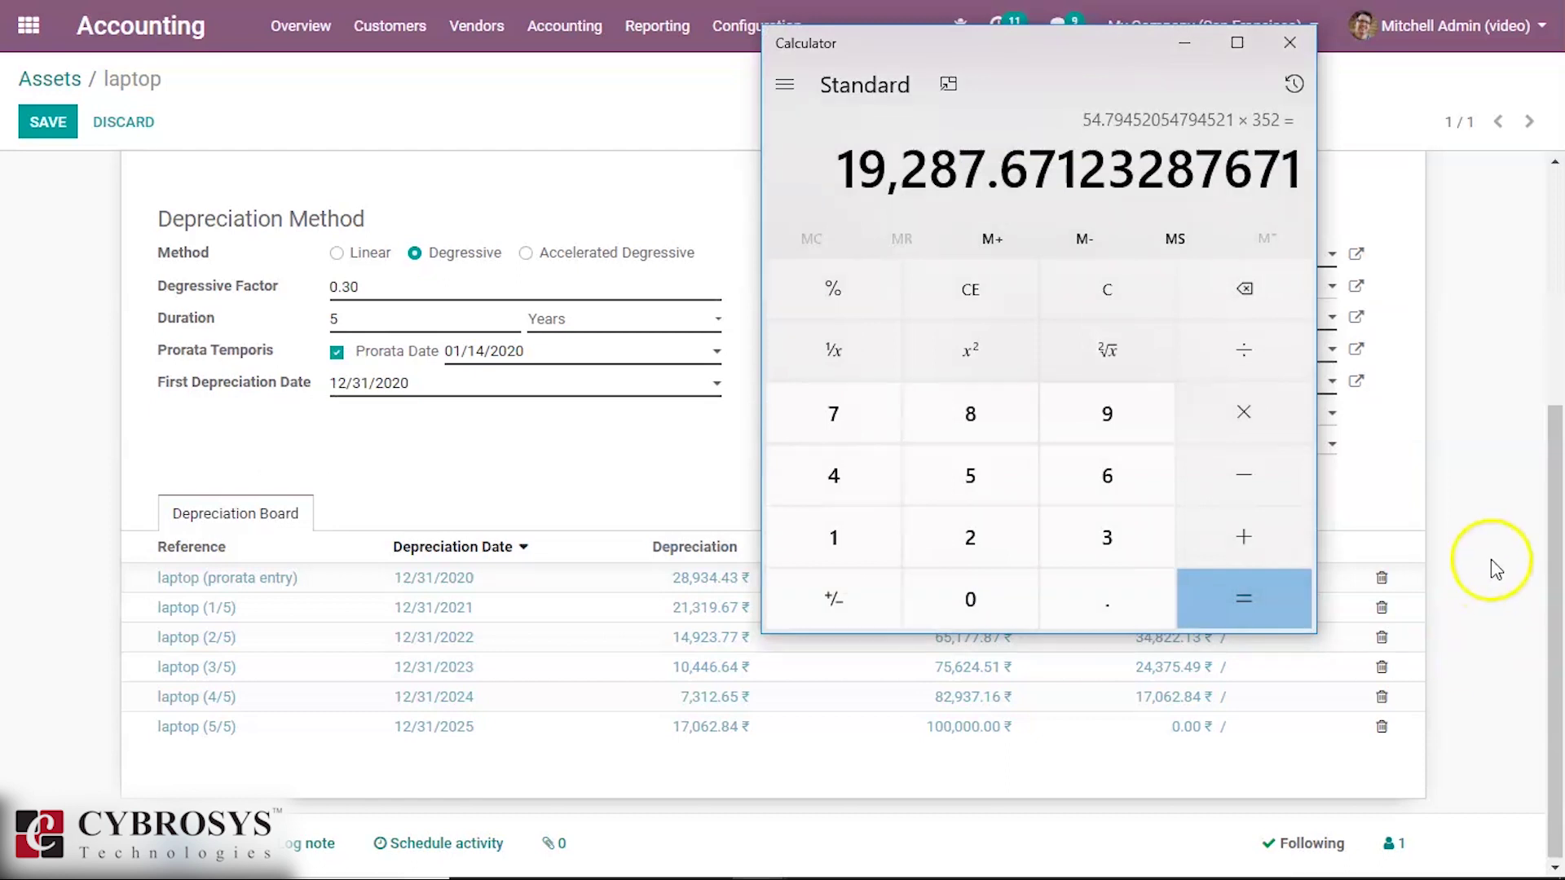
left_click(1117, 295)
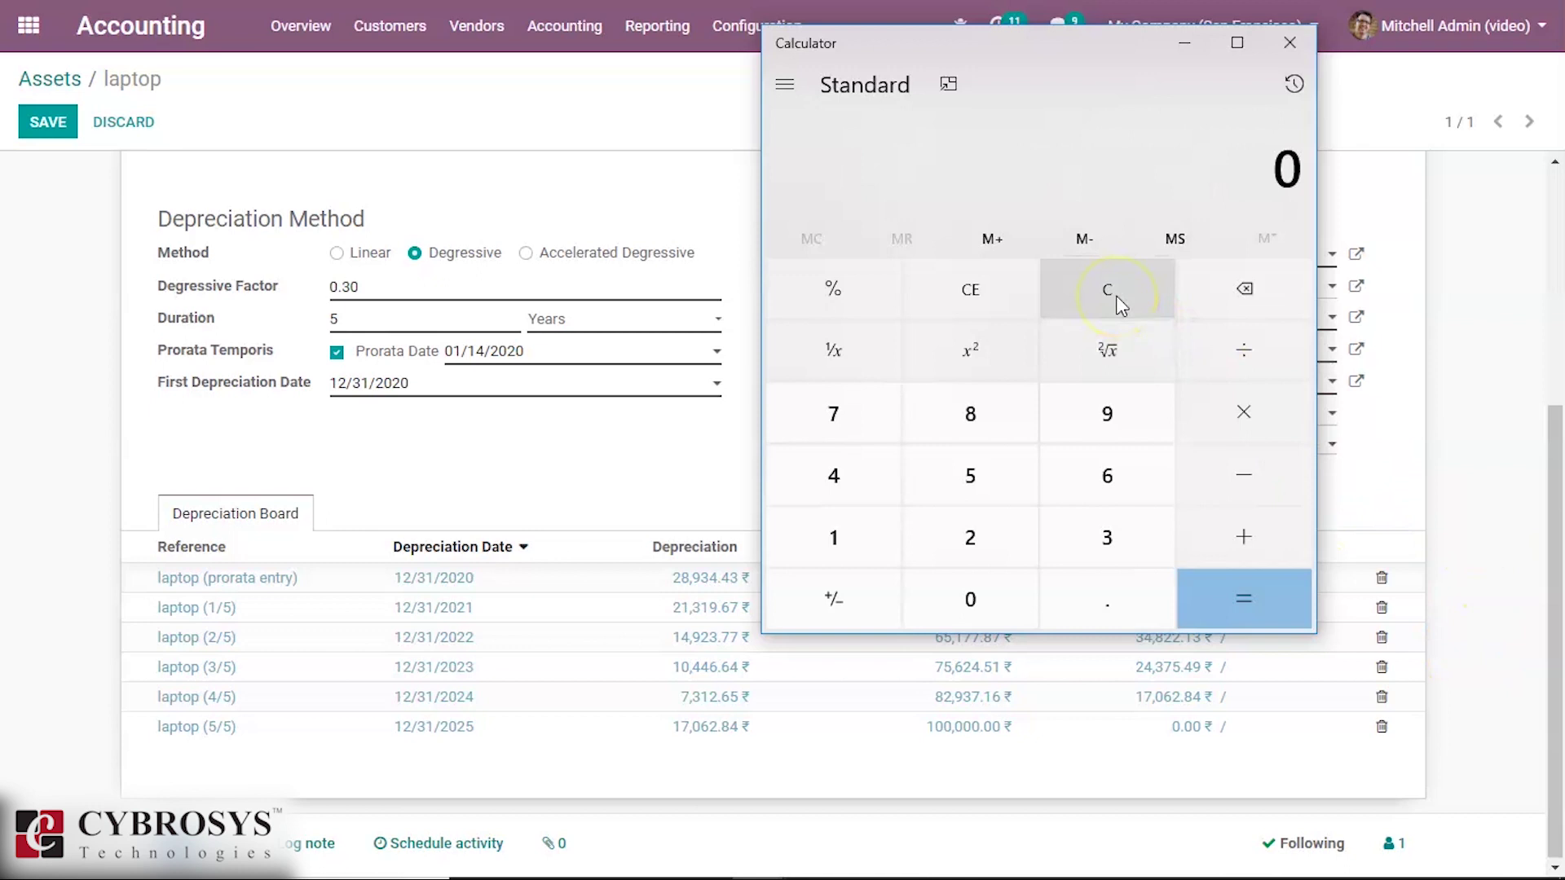
left_click(841, 528)
left_click(935, 598)
left_click(935, 598)
left_click(934, 599)
left_click(934, 599)
left_click(935, 598)
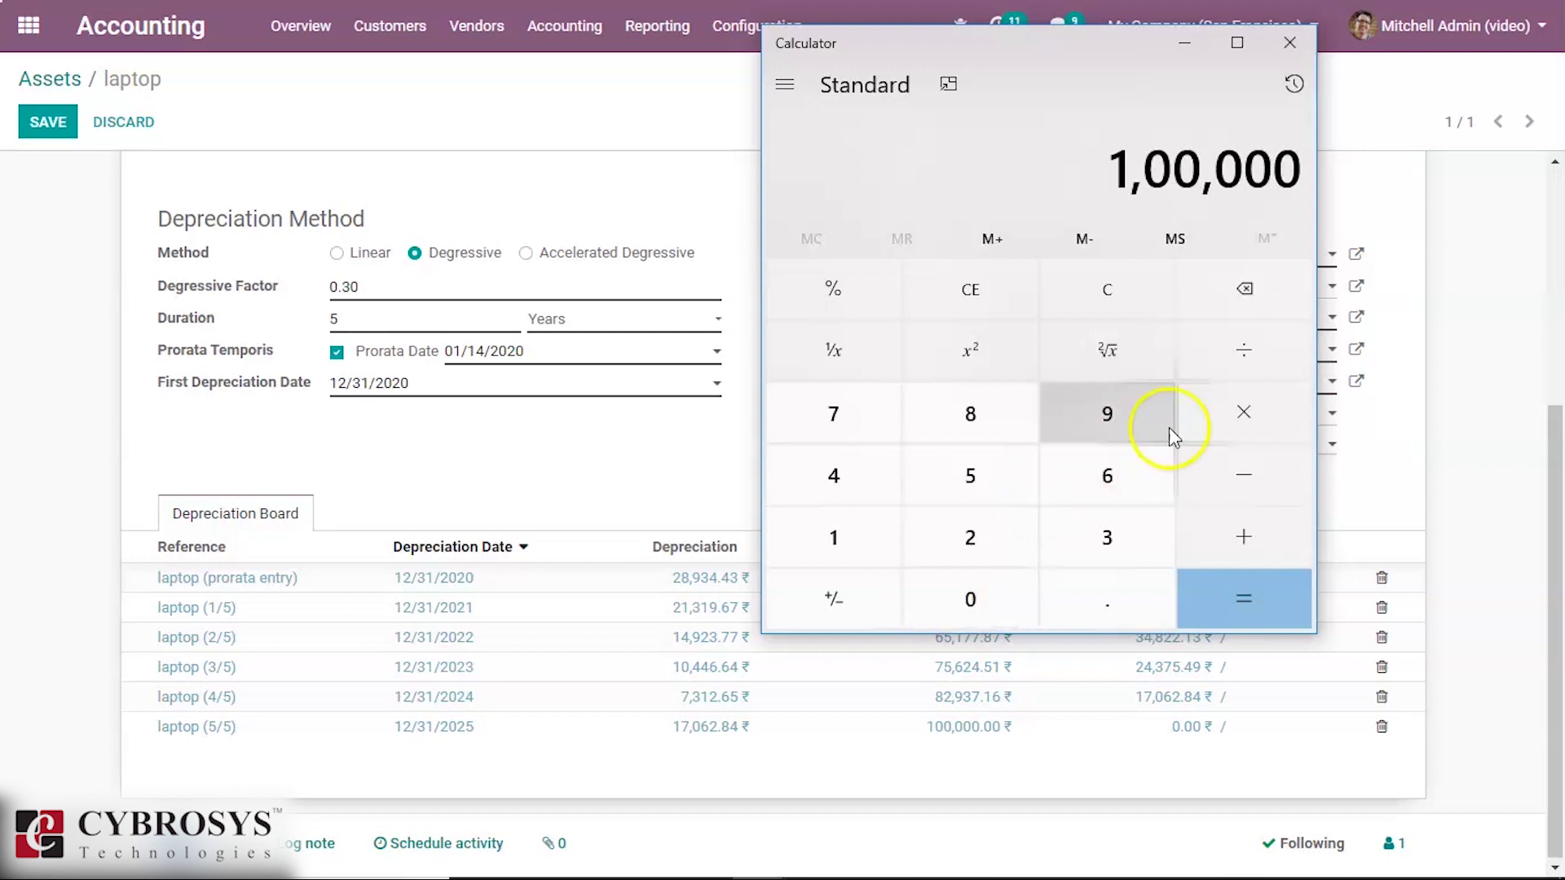
left_click(1220, 419)
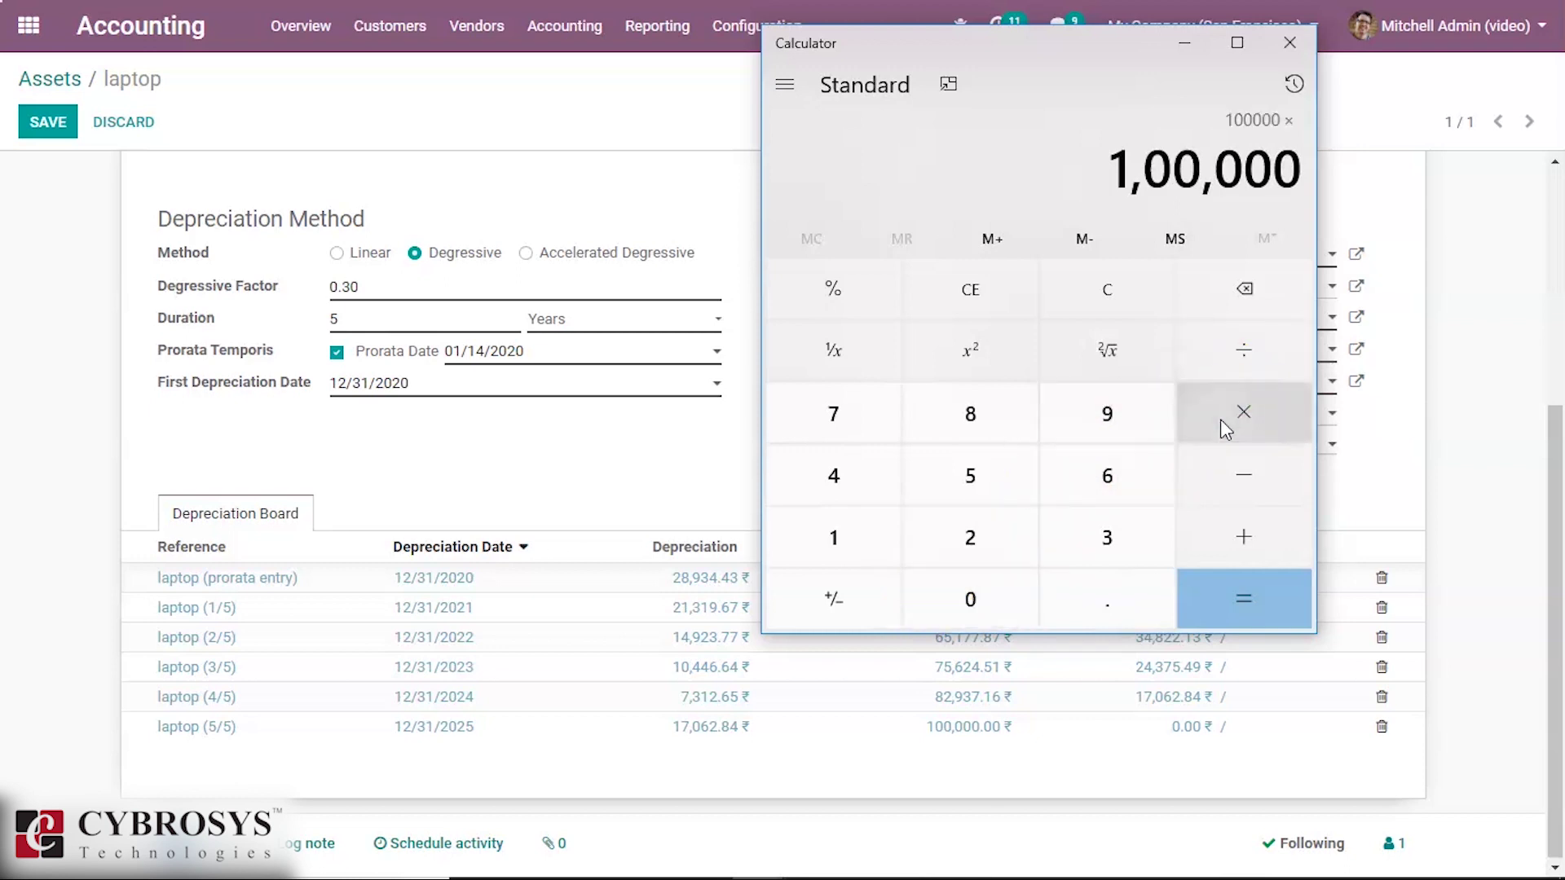
left_click(1097, 604)
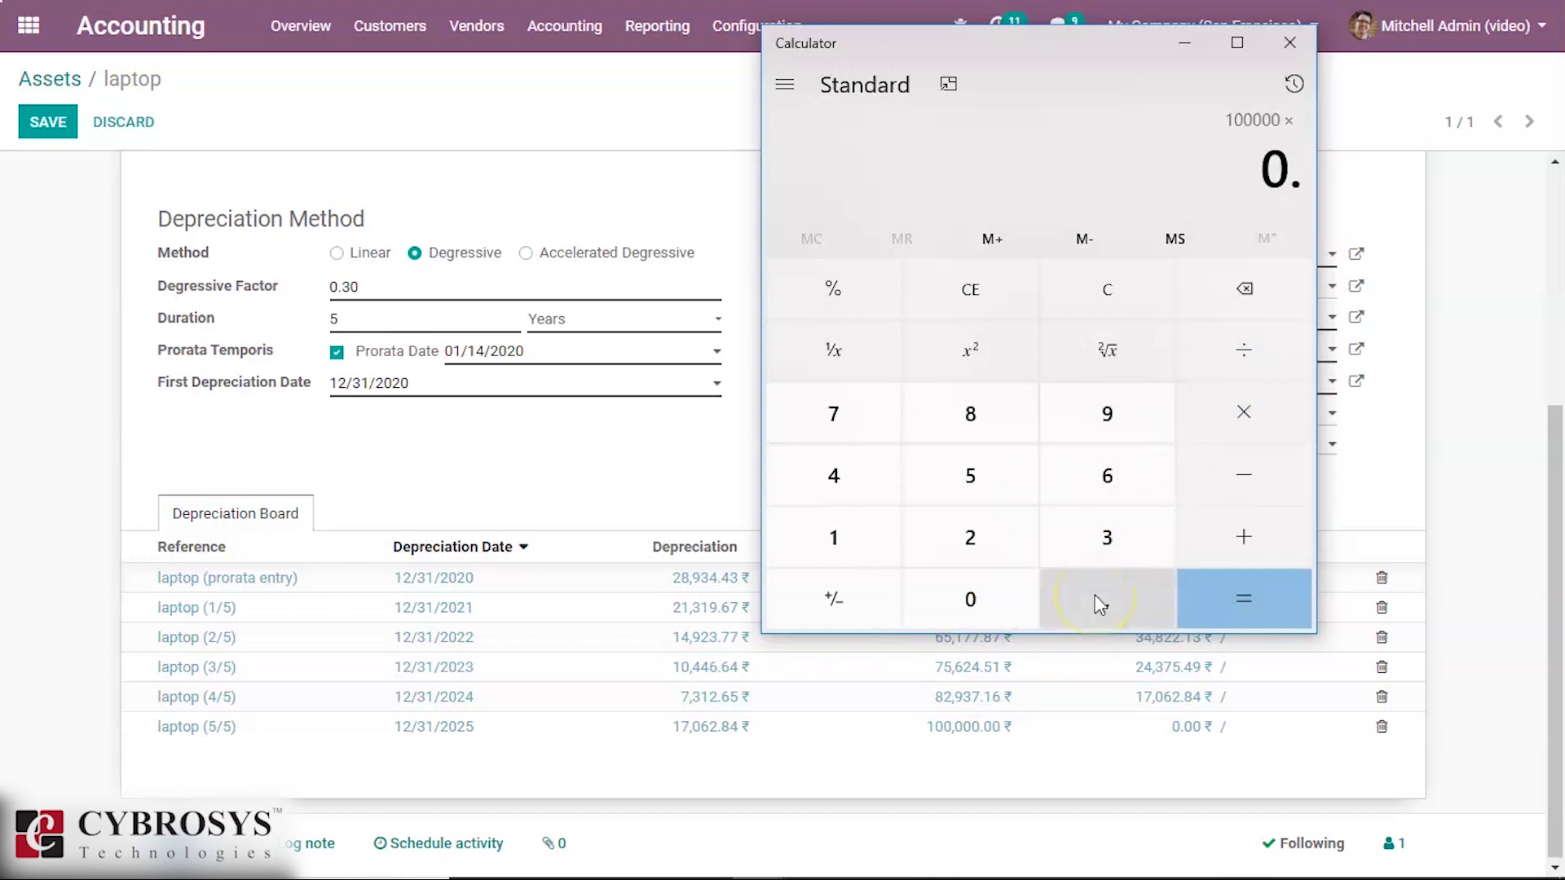
left_click(1095, 544)
left_click(1202, 608)
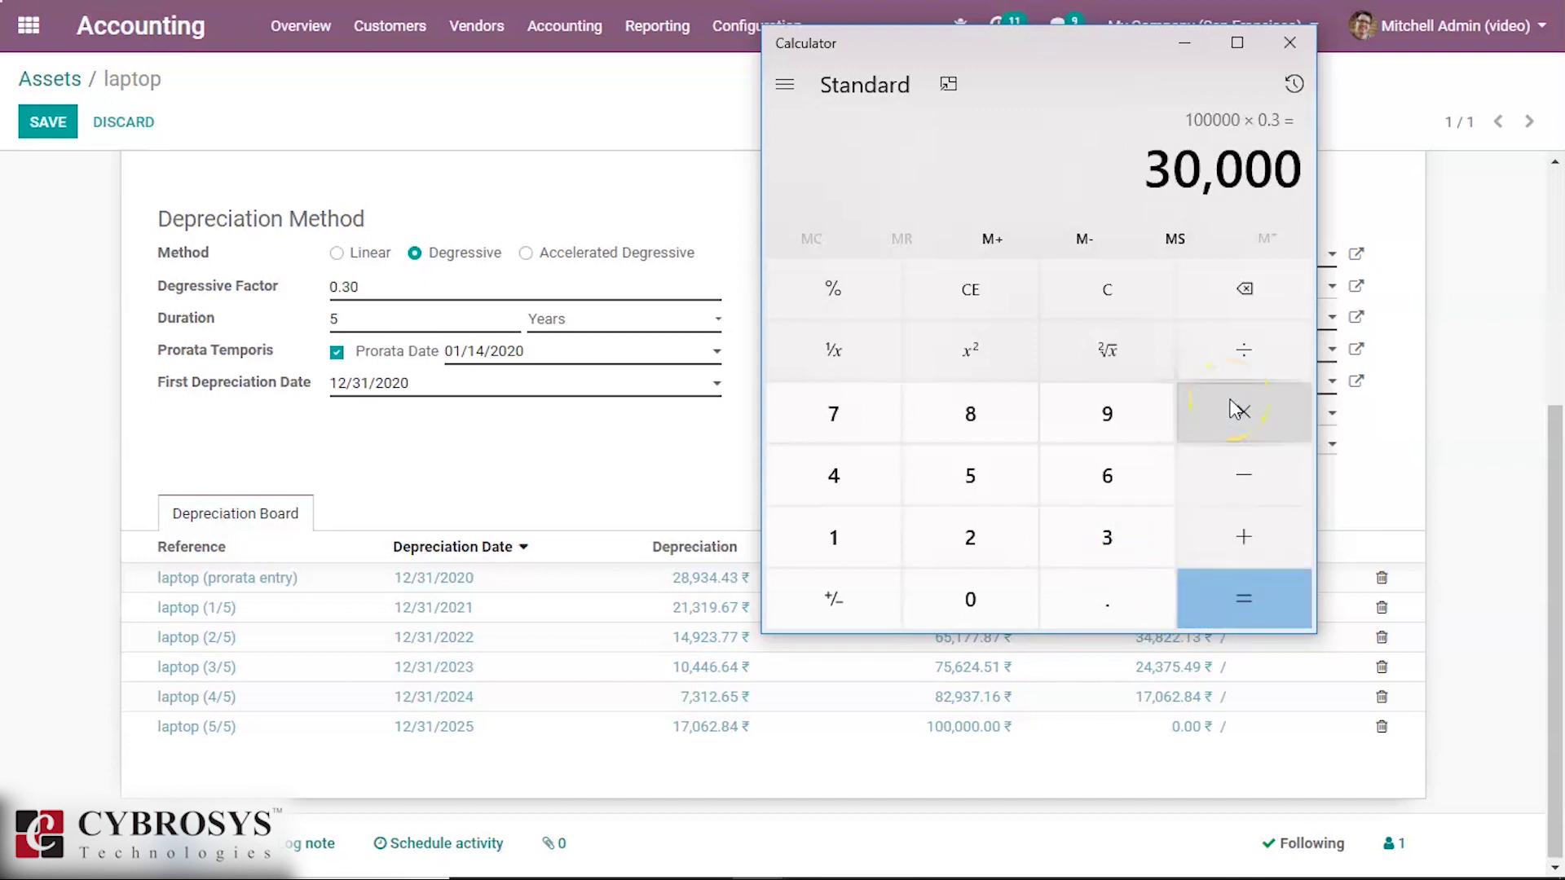
Try to work out the degressive prorata amount by dividing the yearly depreciation by 365 and multiplying it by 35.
left_click(1238, 370)
left_click(1119, 545)
left_click(1114, 499)
left_click(1018, 484)
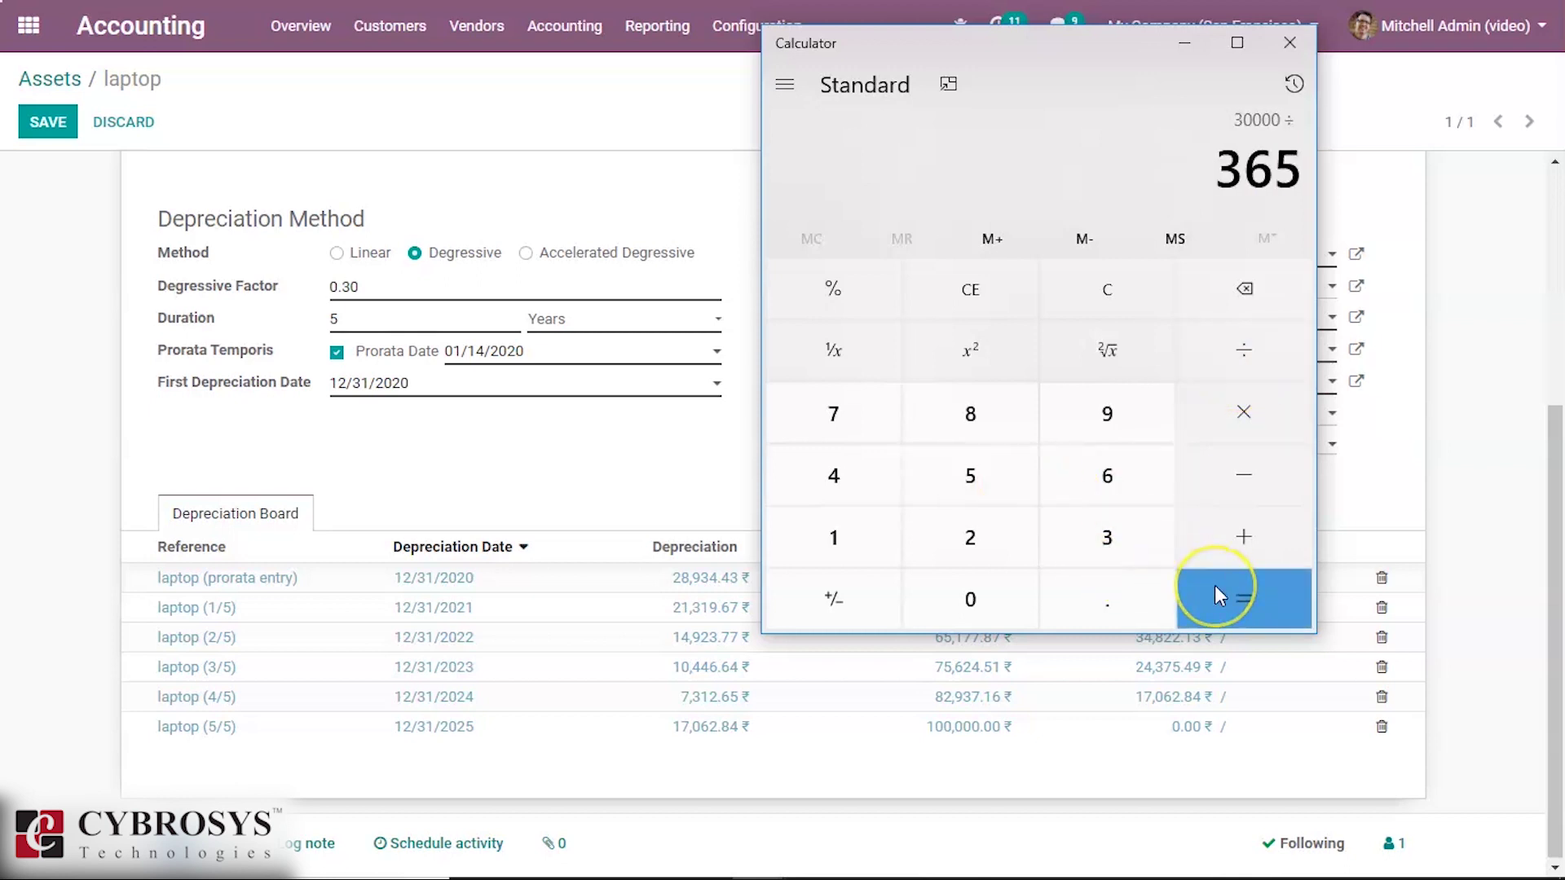
left_click(1214, 586)
left_click(1276, 399)
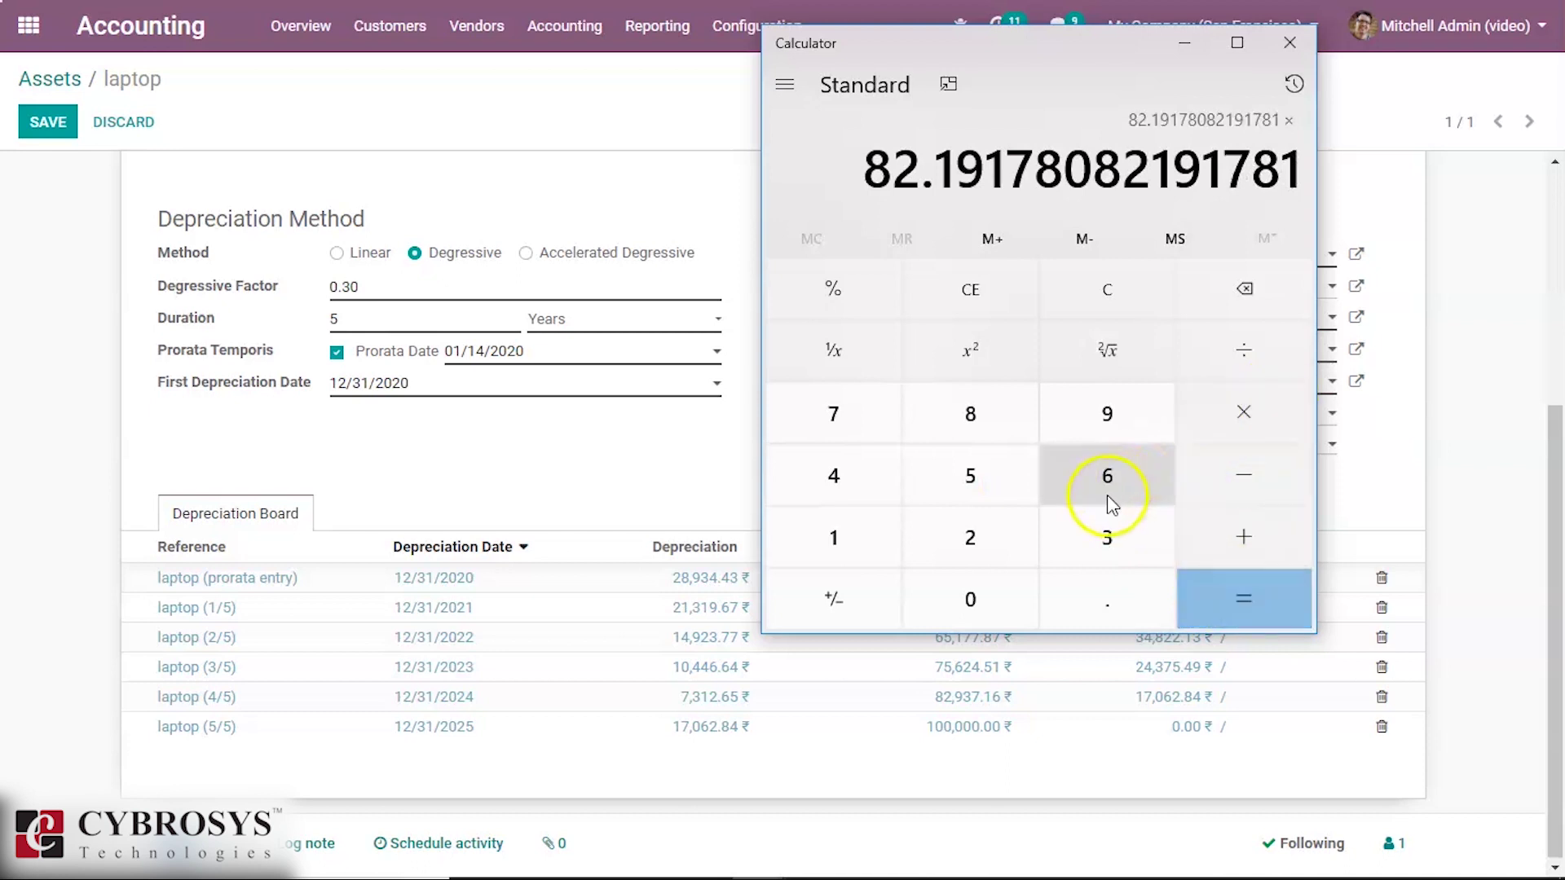
left_click(1080, 526)
left_click(1004, 496)
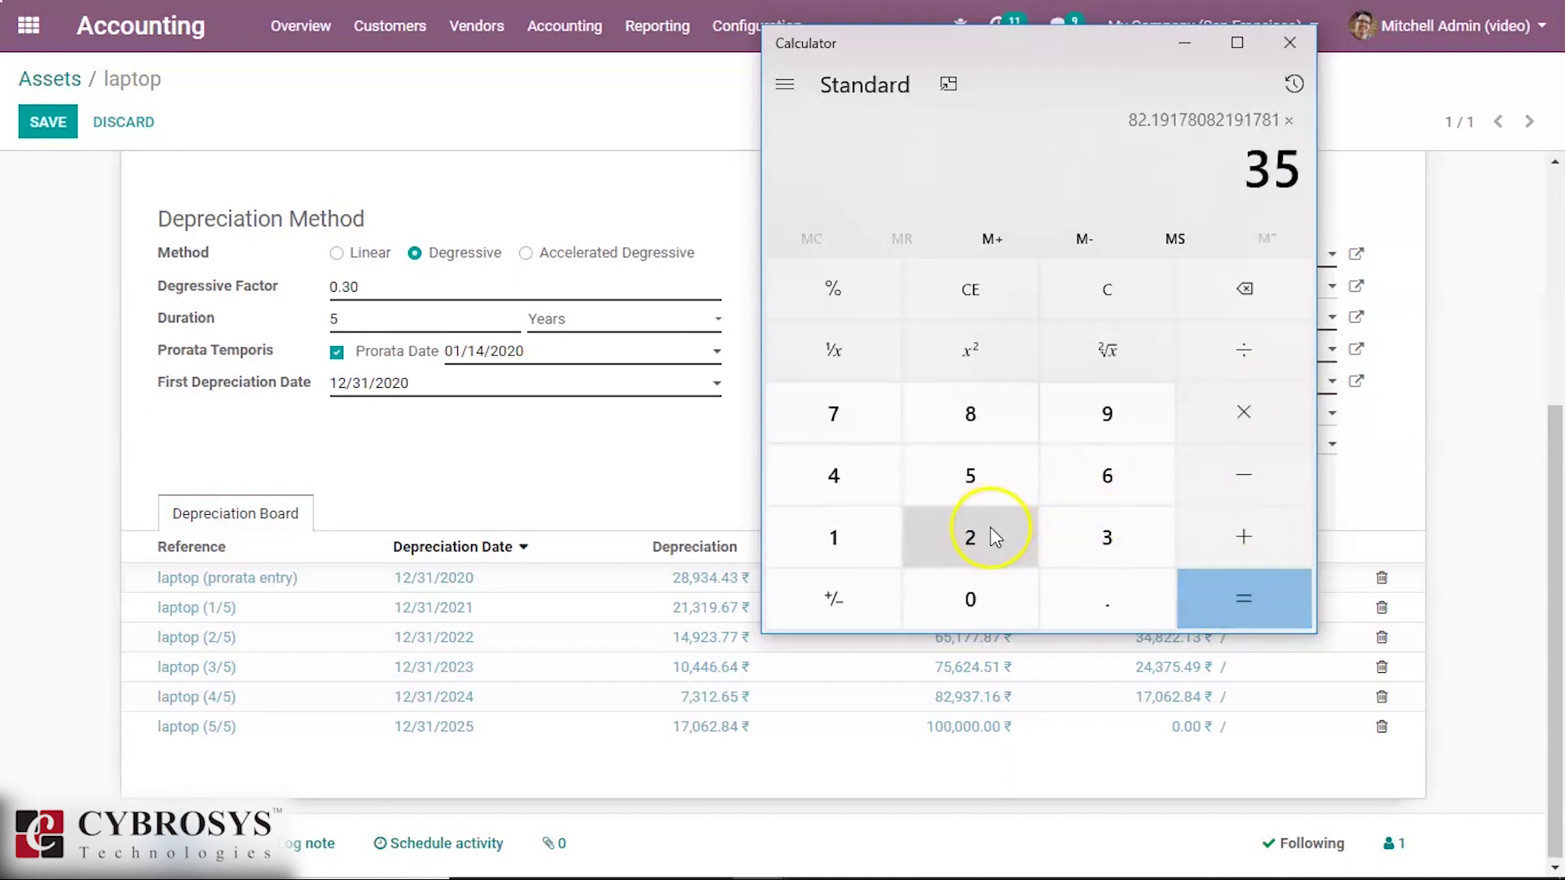
left_click(1206, 605)
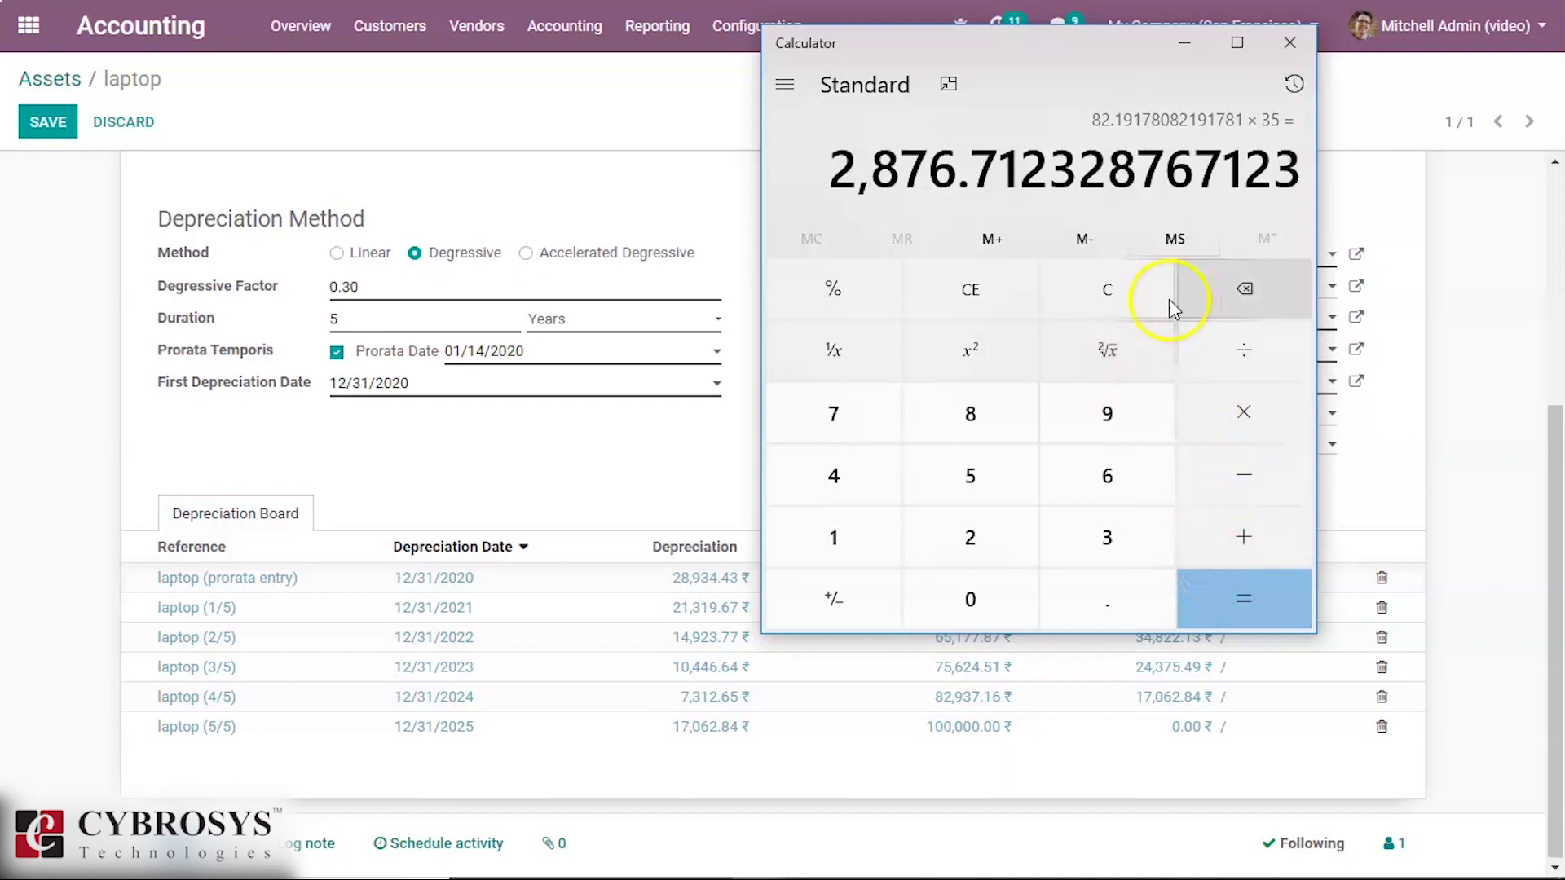
Clear the calculation and multiply 100000 by 0.3 again for the degressive yearly depreciation.
left_click(1118, 295)
left_click(889, 546)
type("000000")
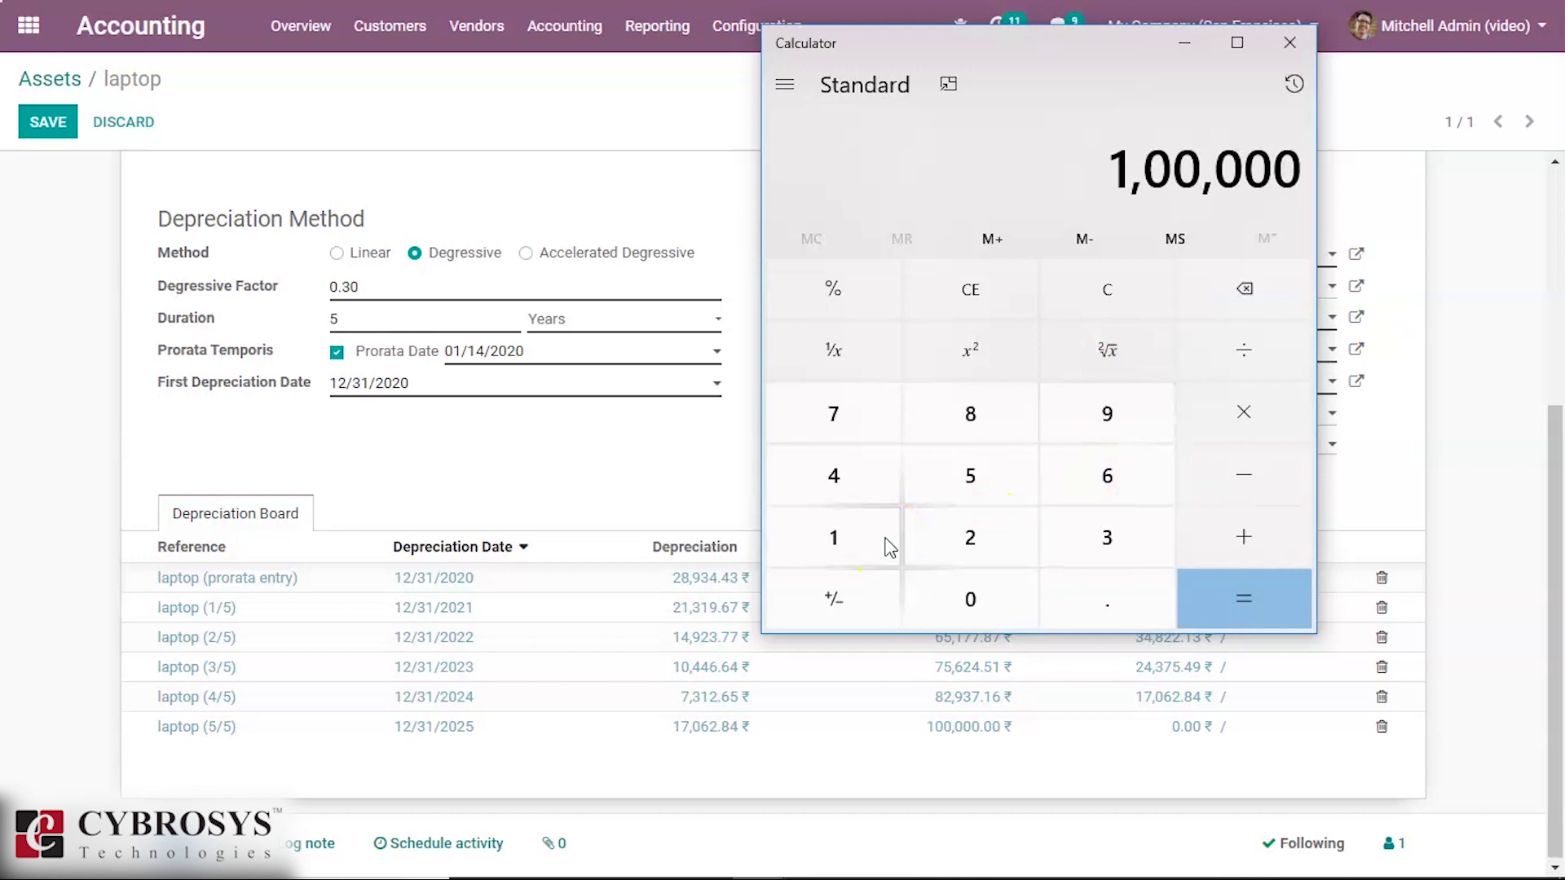
type("*0.3")
key("Return")
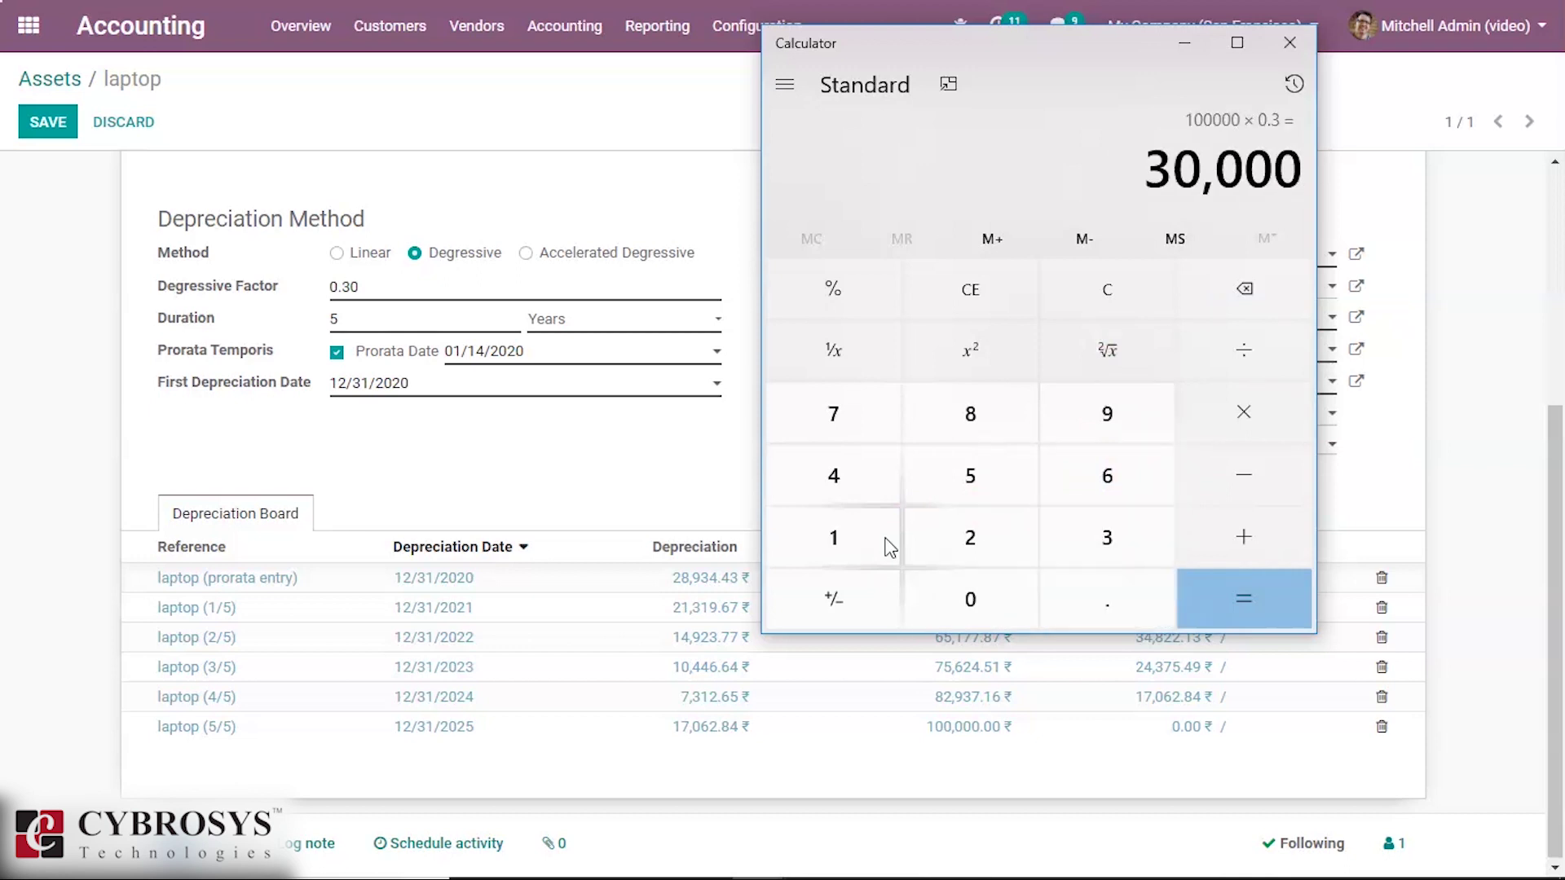
Divide the degressive yearly depreciation by 365 and multiply it by 352 days to check the board's prorata entry.
key("slash")
type("365")
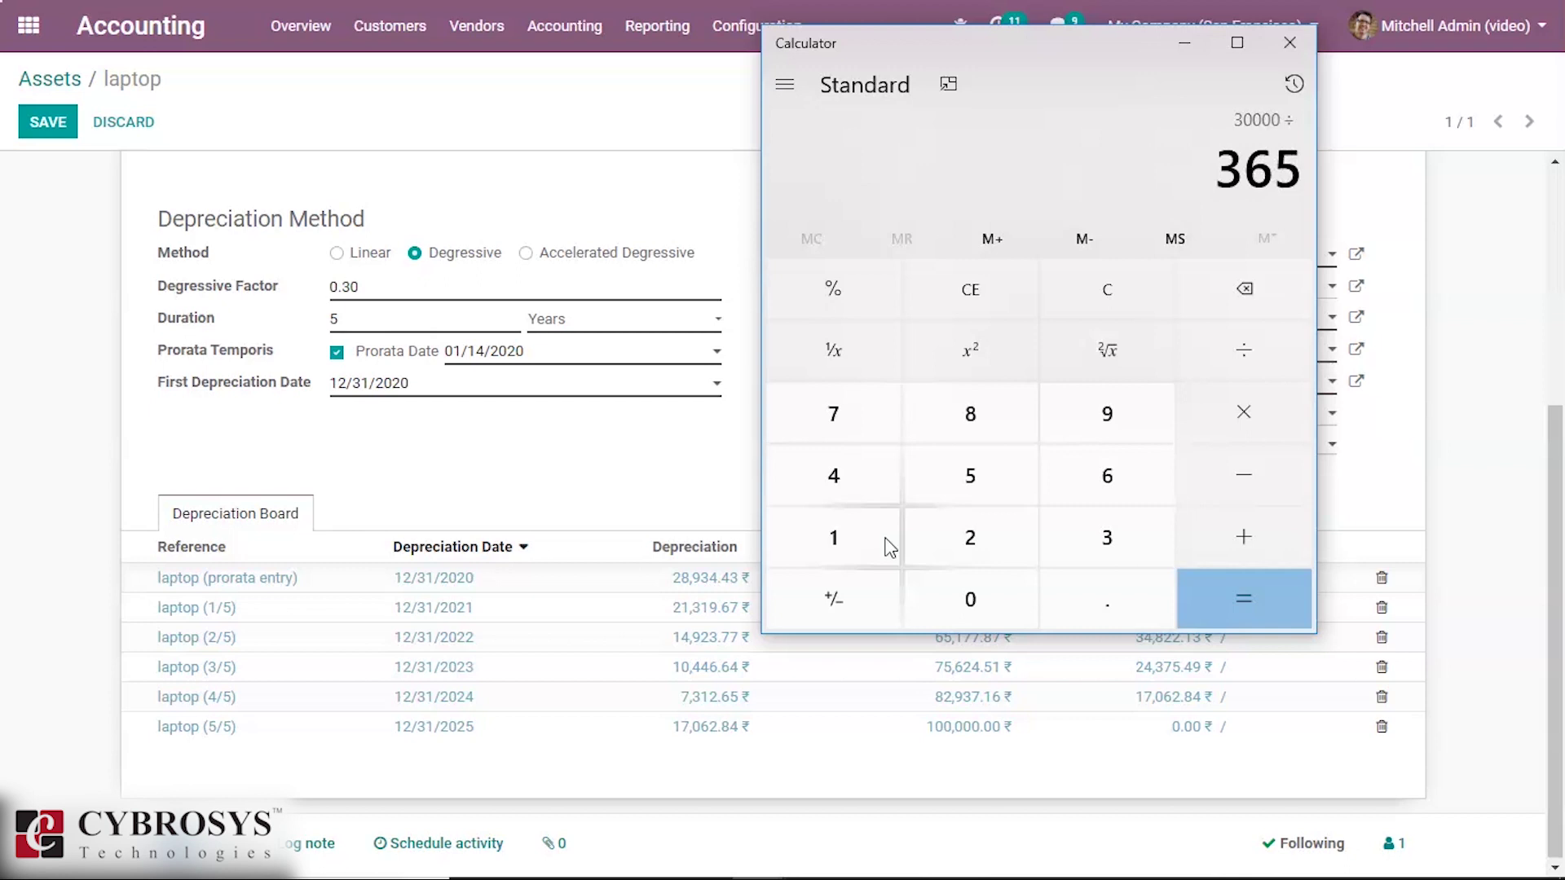
key("Return")
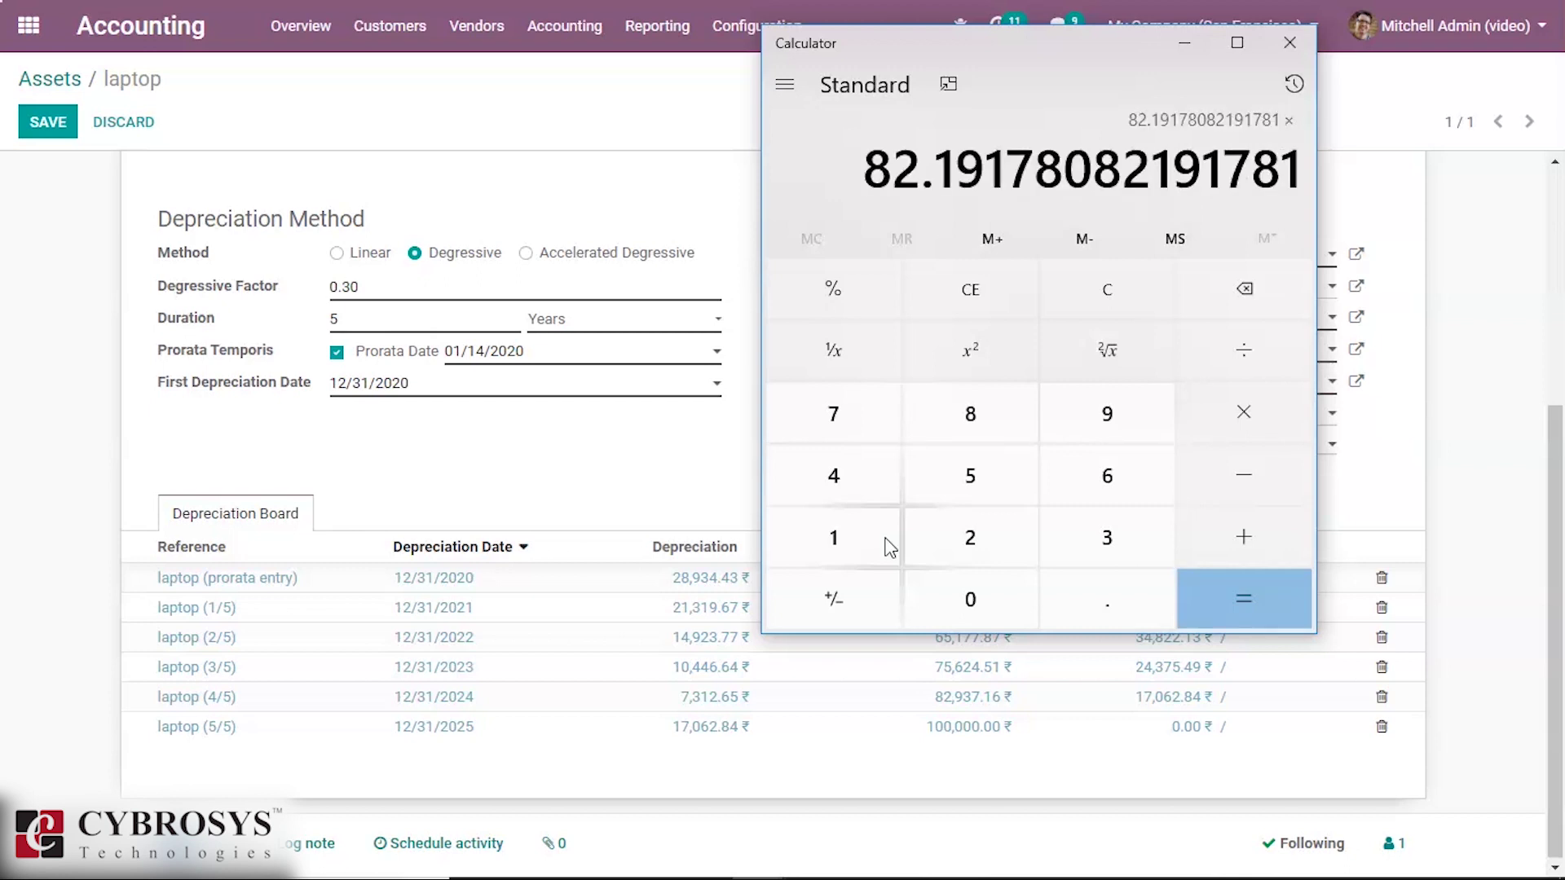
type("35")
key("Return")
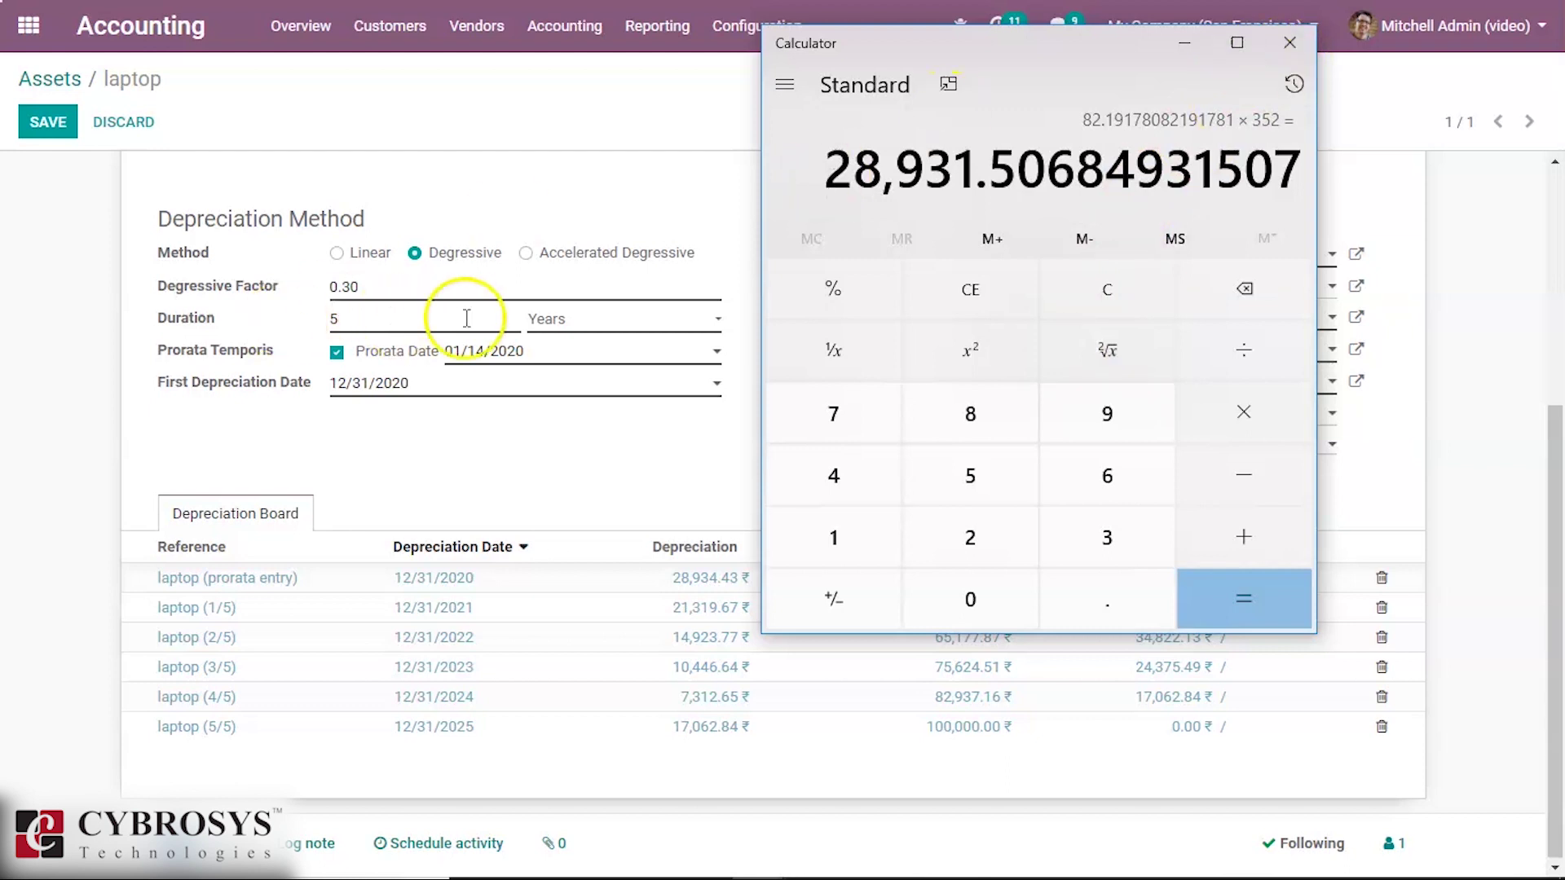
left_click(576, 208)
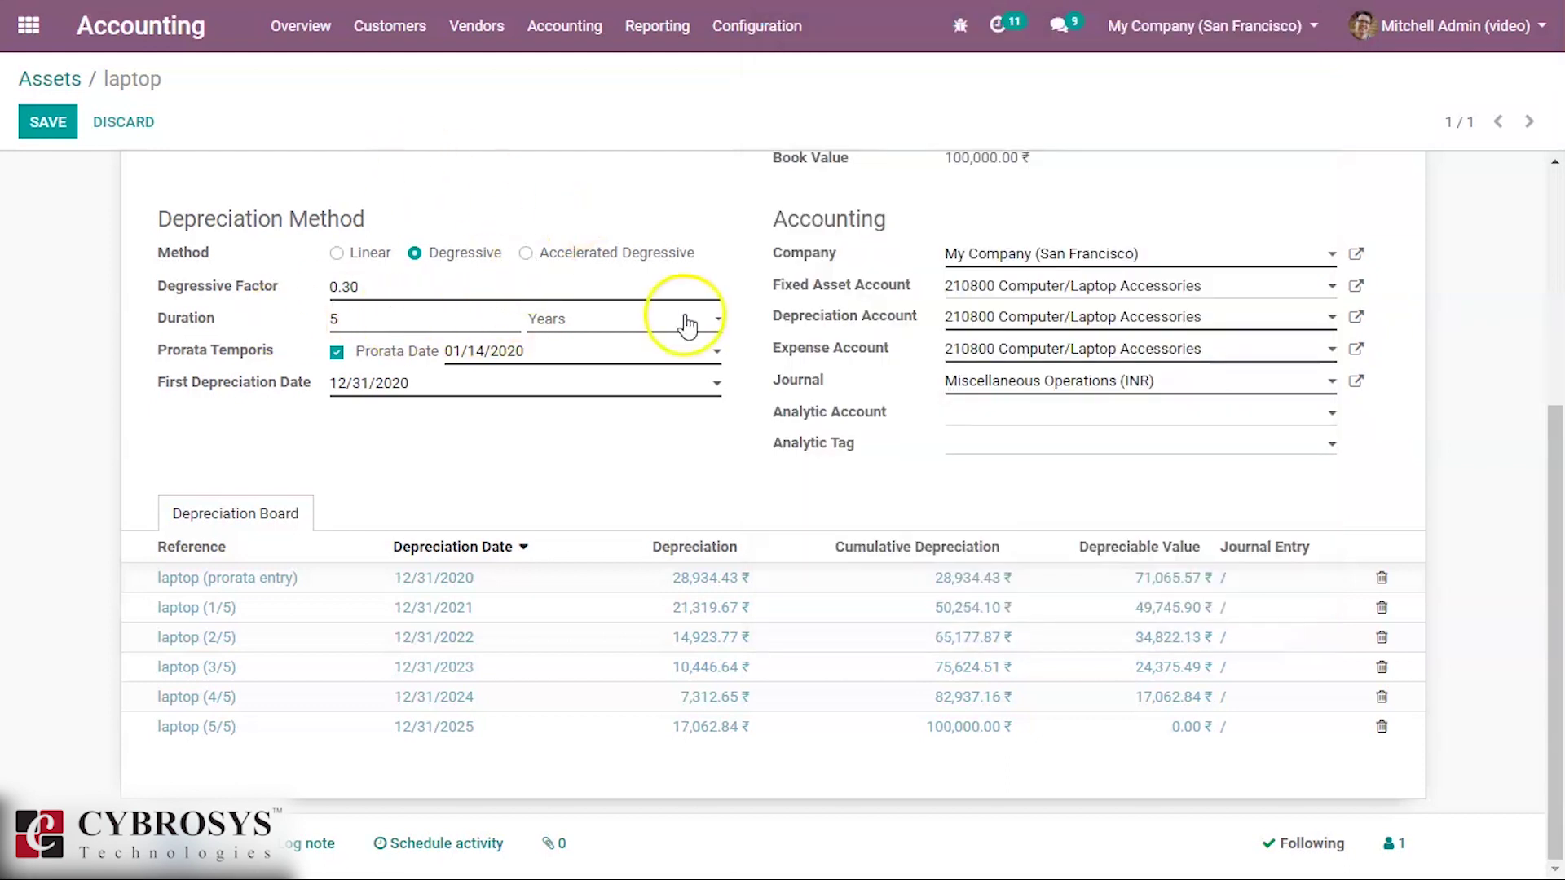
Set the laptop's depreciation method to Accelerated Degressive, compute the depreciation and review the resulting depreciation board.
left_click_drag(1555, 439, 1553, 281)
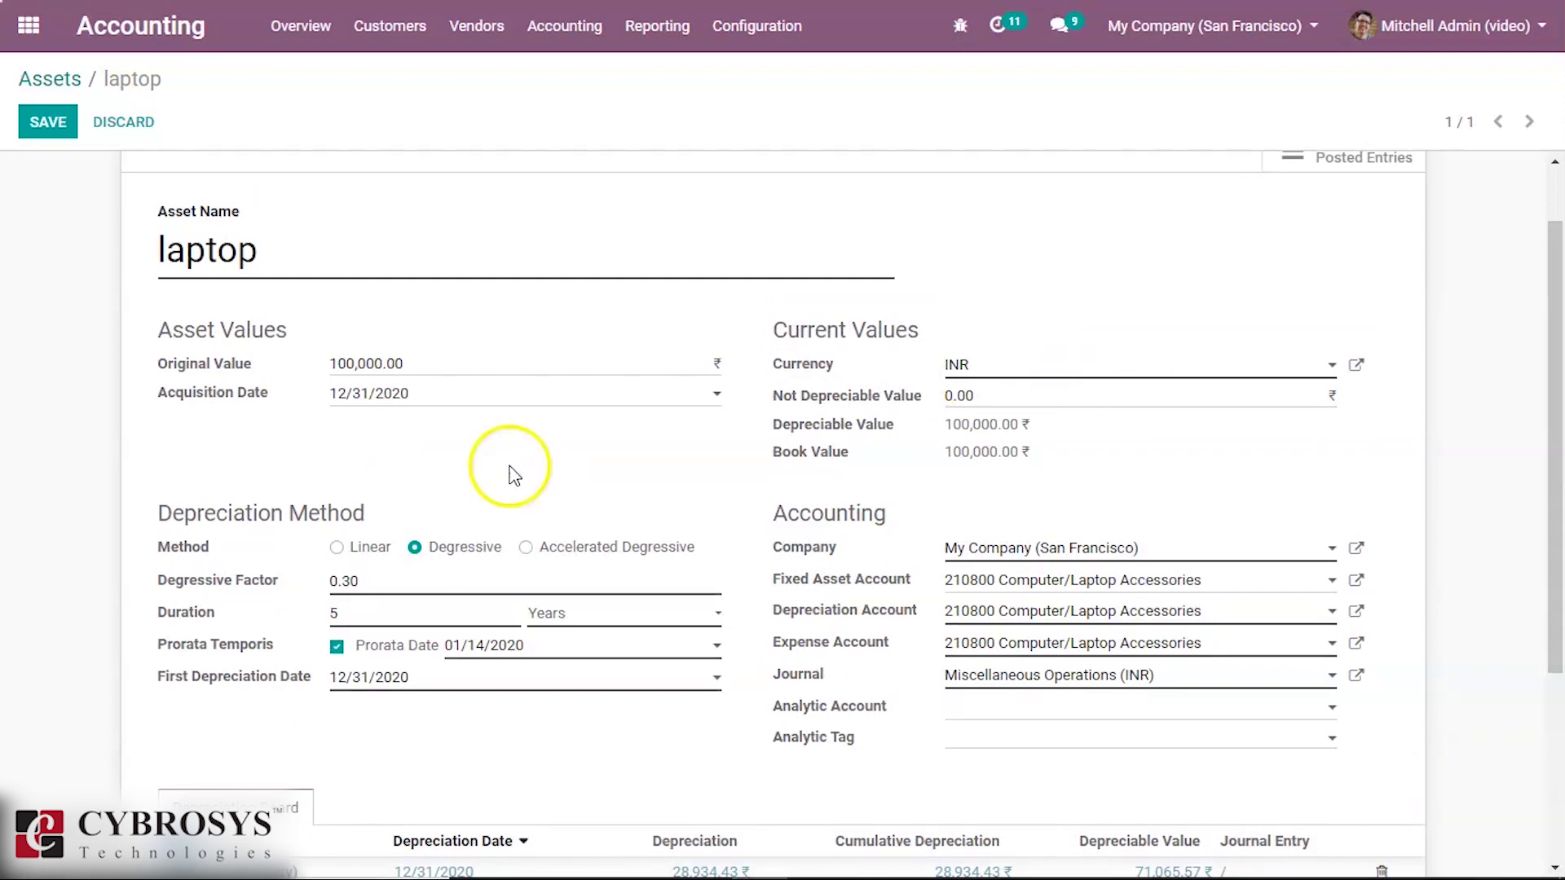
left_click(526, 548)
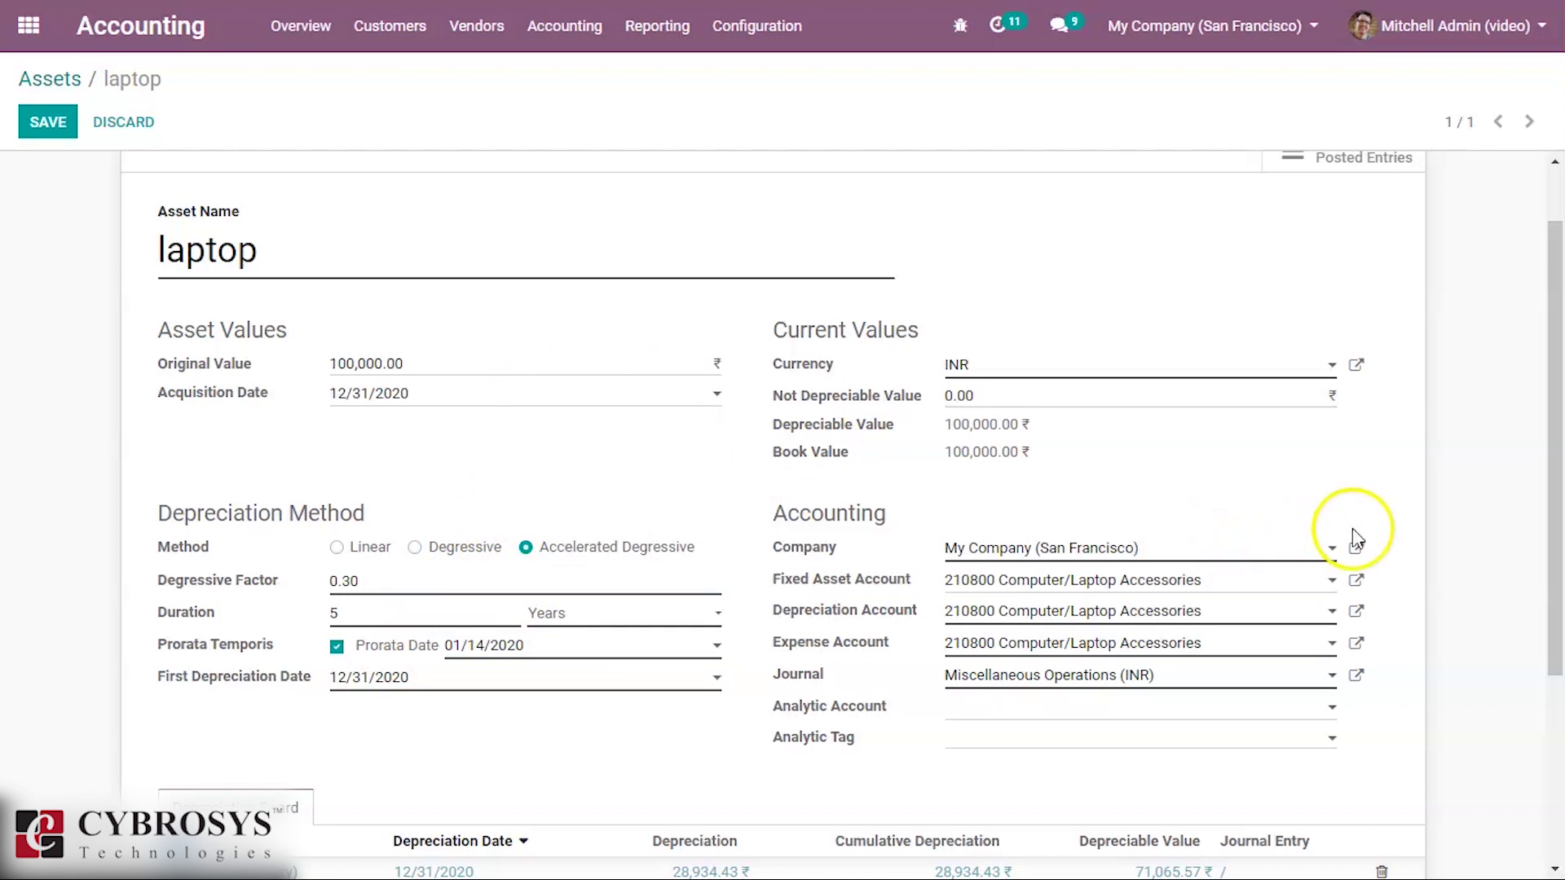
scroll(1557, 277, "up", 2)
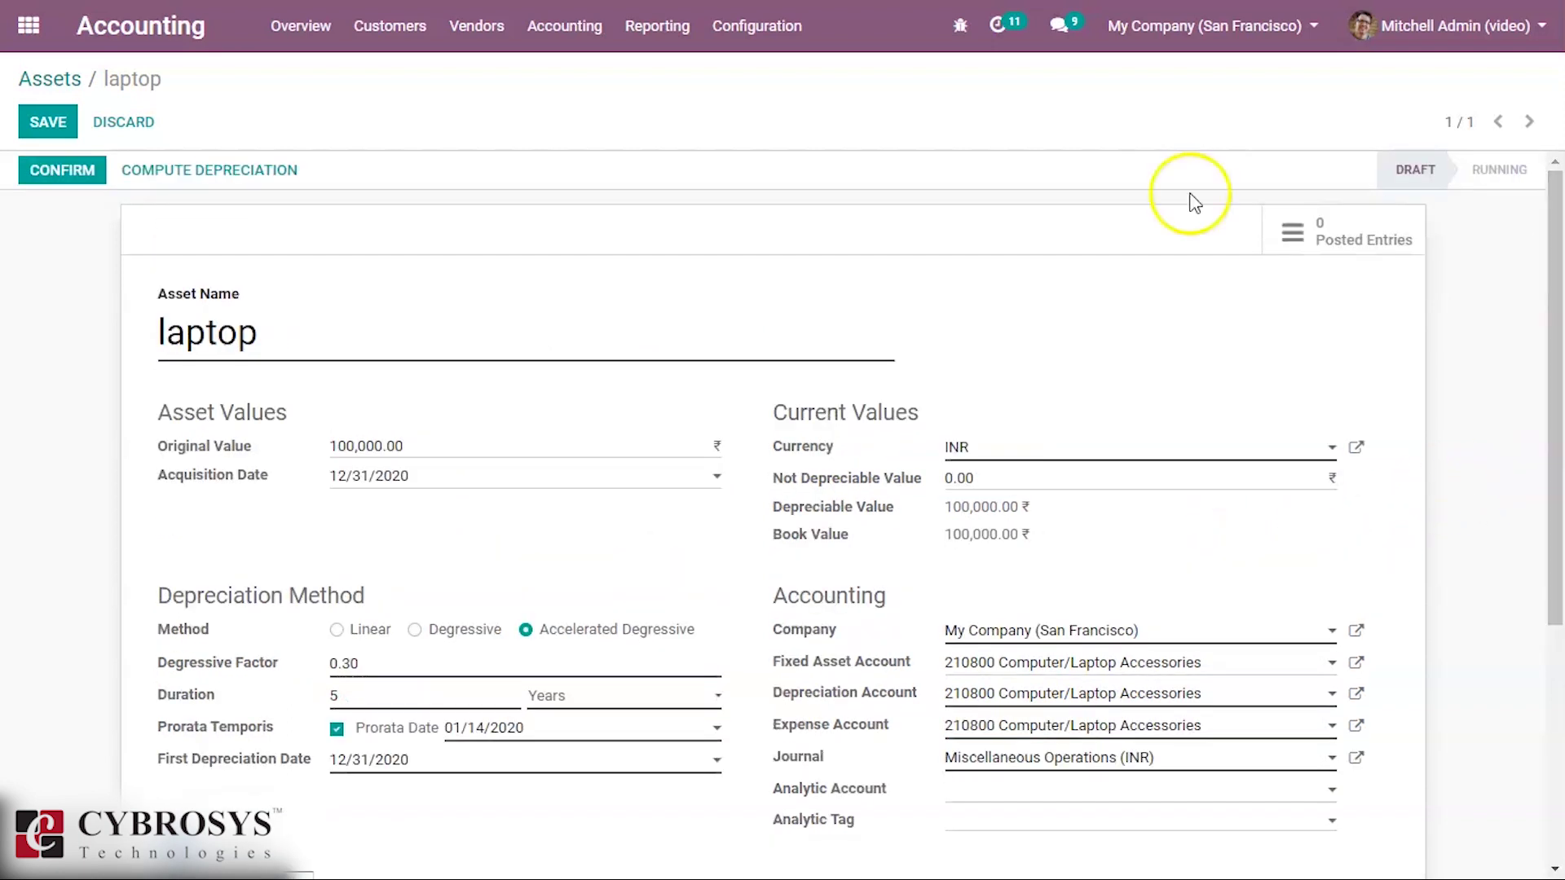
left_click(228, 186)
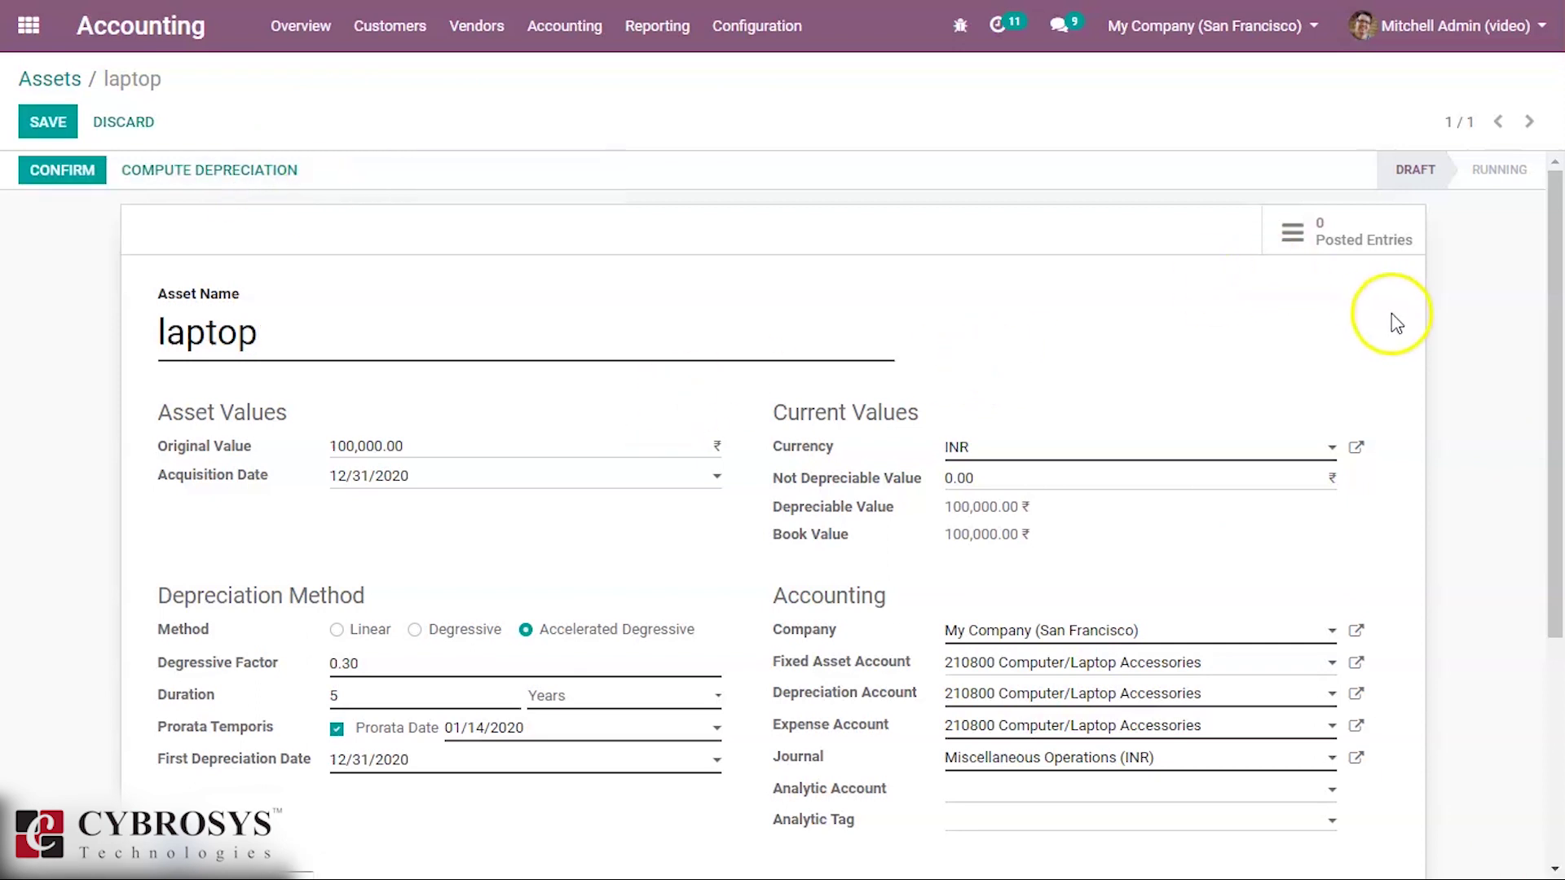
scroll(1558, 325, "down", 3)
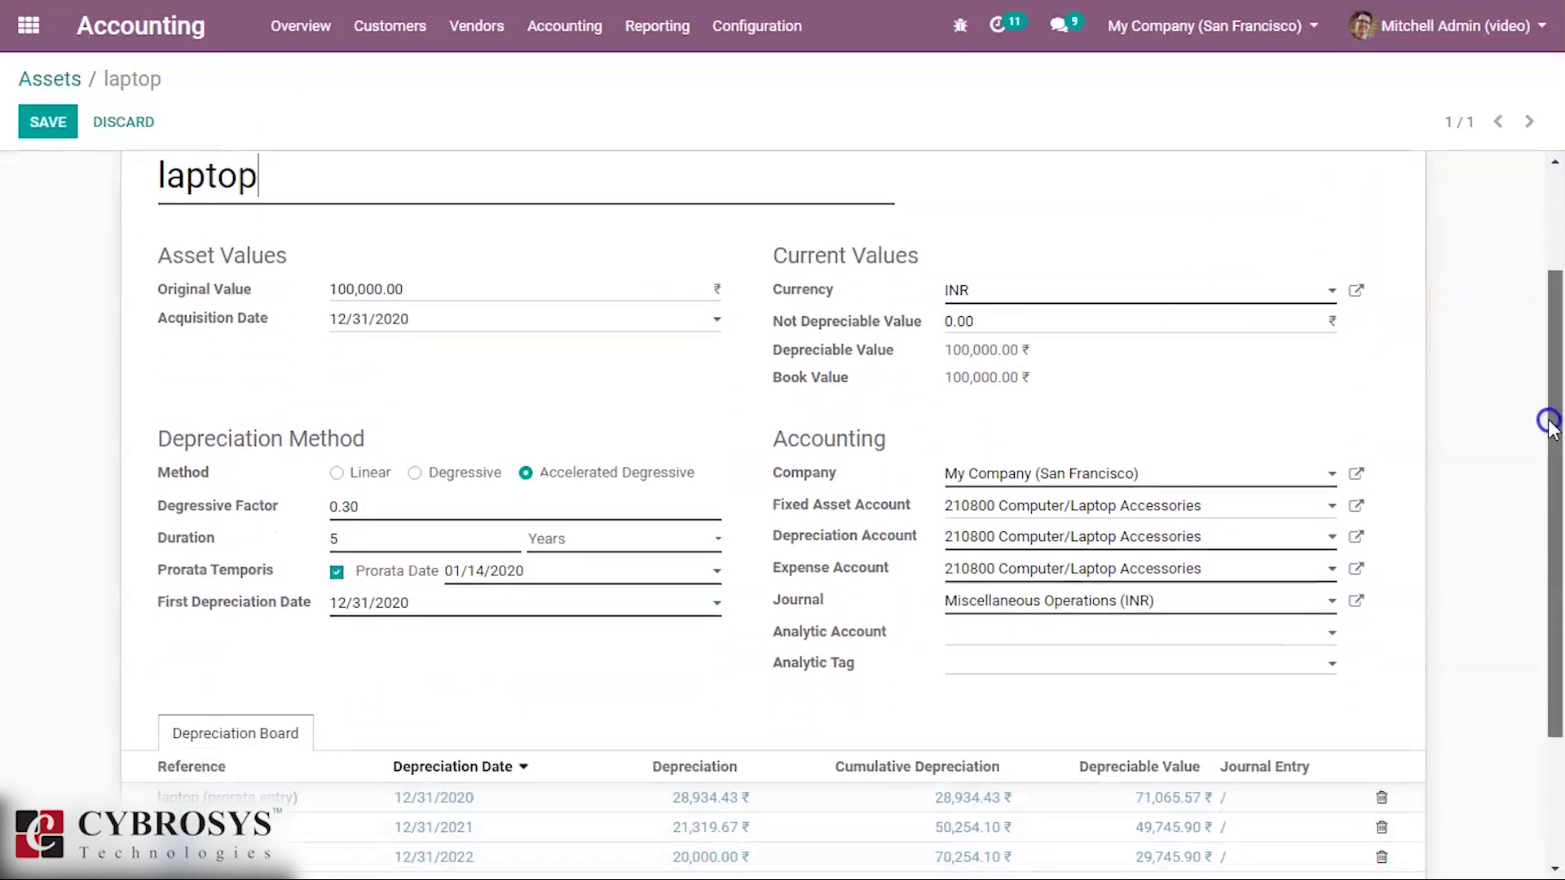
left_click_drag(1557, 381, 1545, 521)
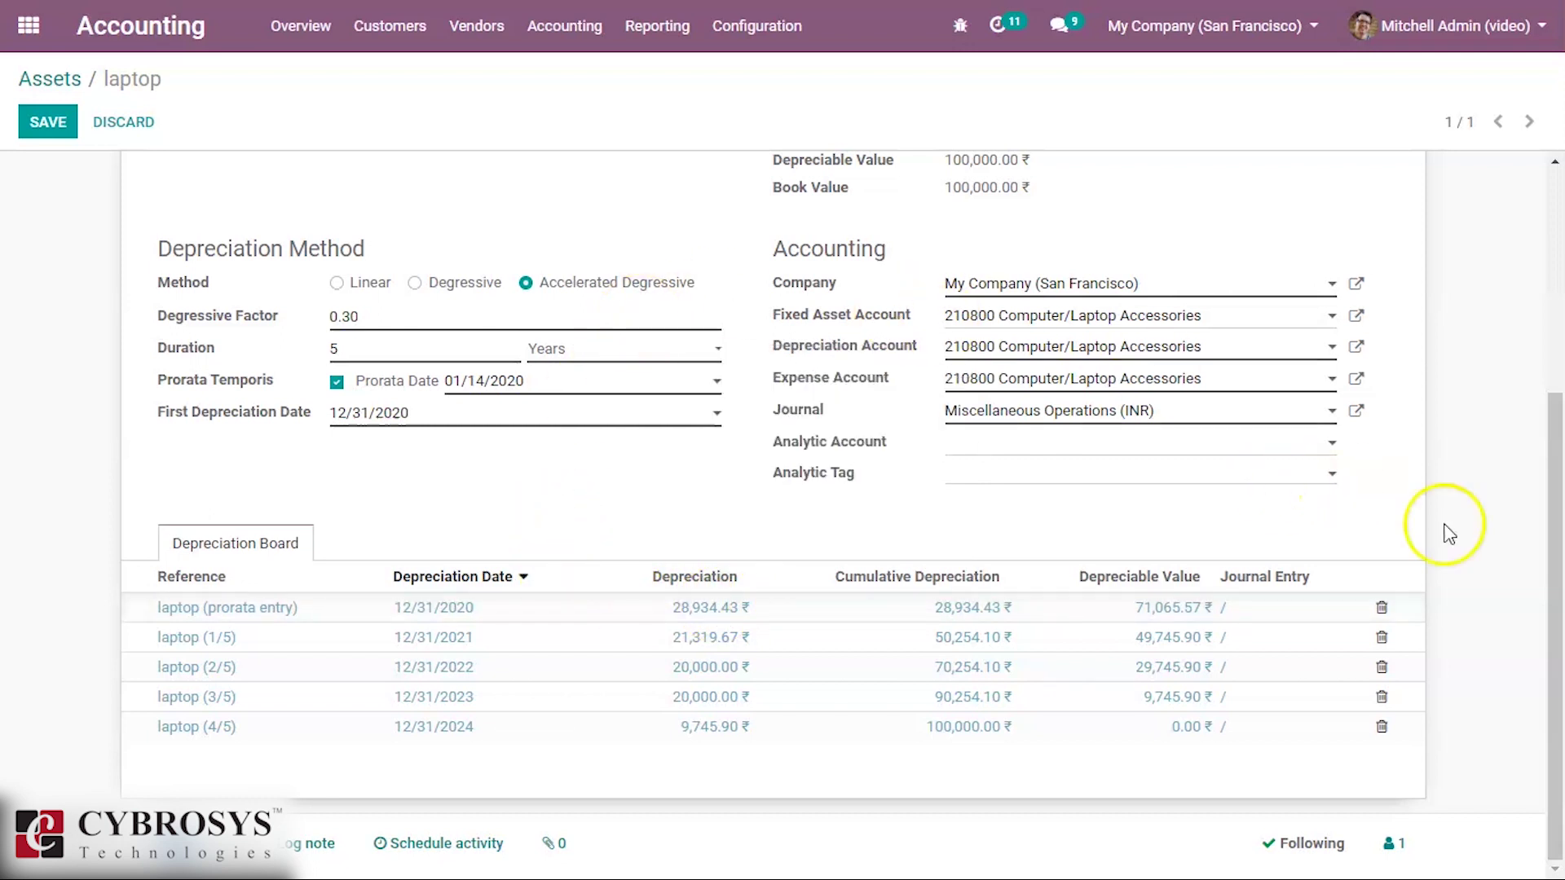
Change the depreciation method to Linear and the acquisition date to 01/14/2020, and confirm the laptop asset.
left_click_drag(1557, 520, 1559, 274)
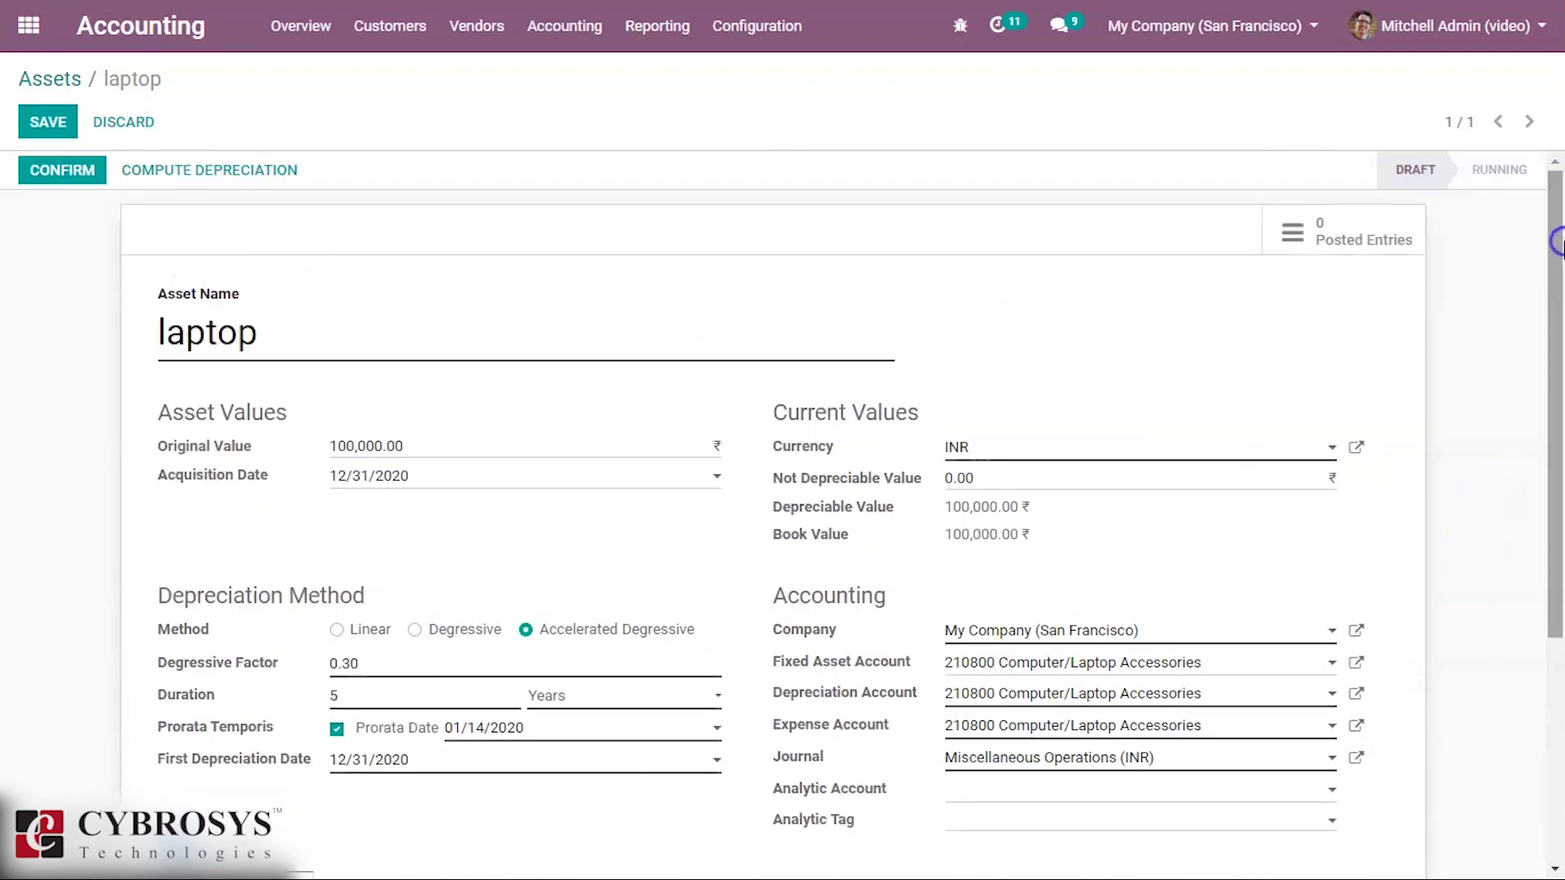
left_click(337, 629)
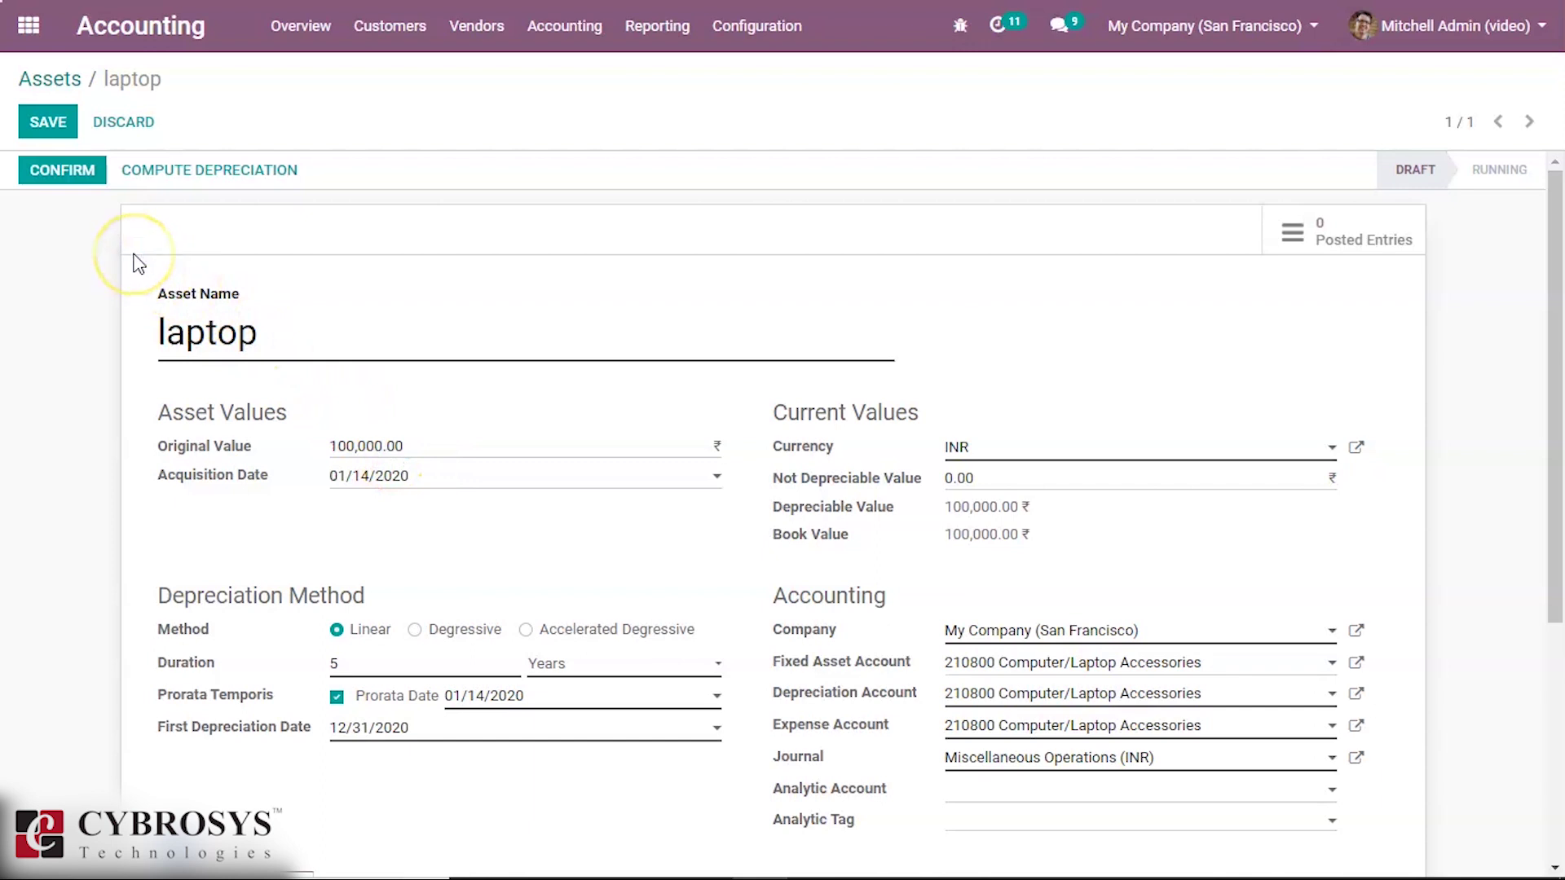
left_click(74, 181)
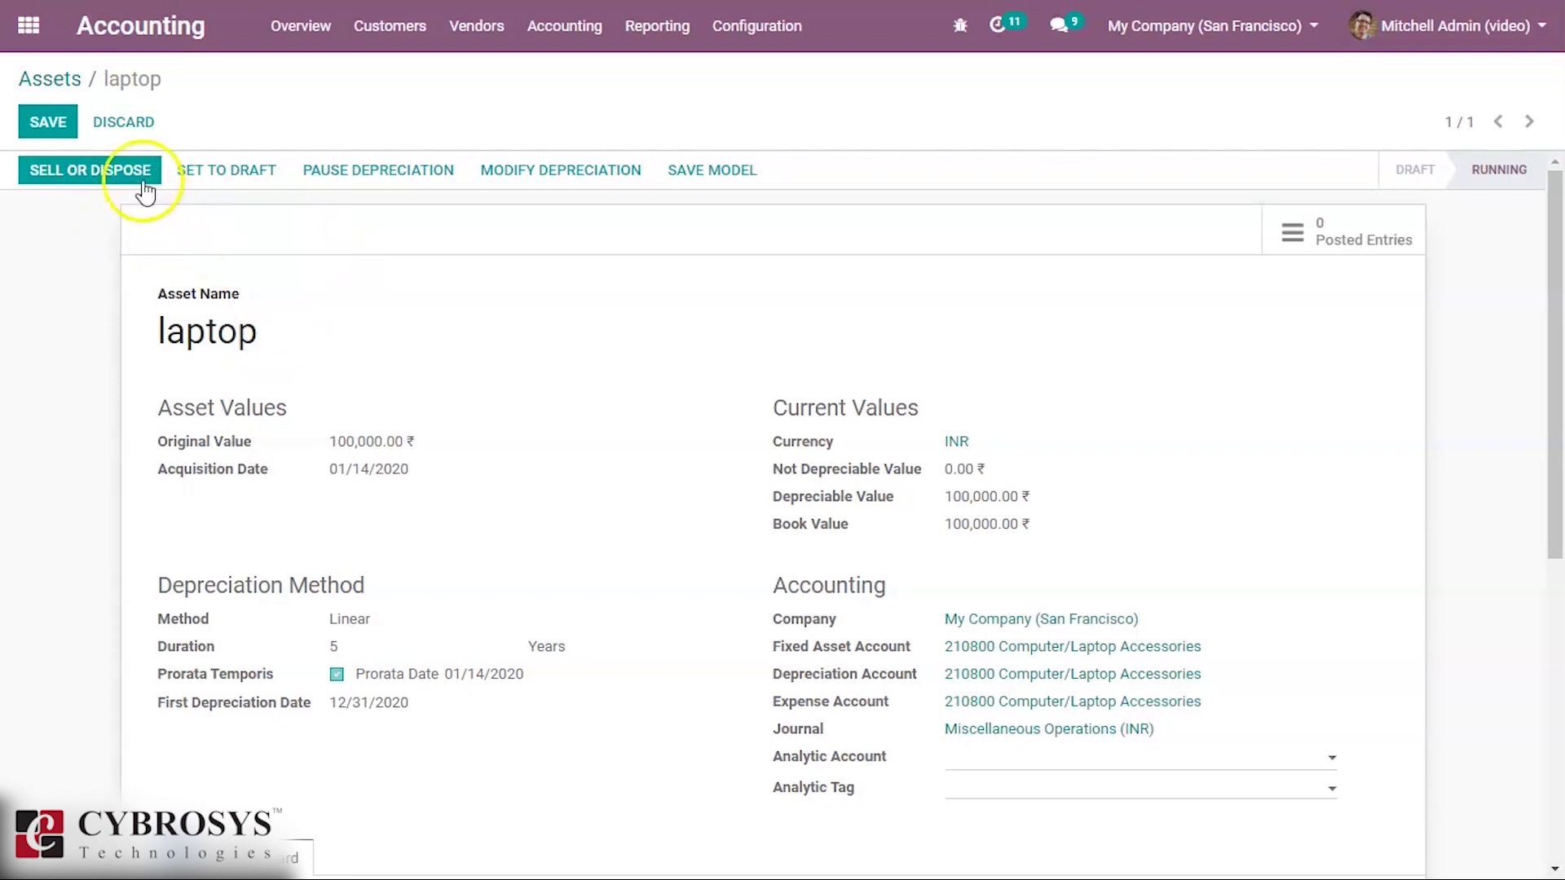
Reset the laptop asset to draft to review its linear depreciation board, and confirm the asset again.
left_click(194, 173)
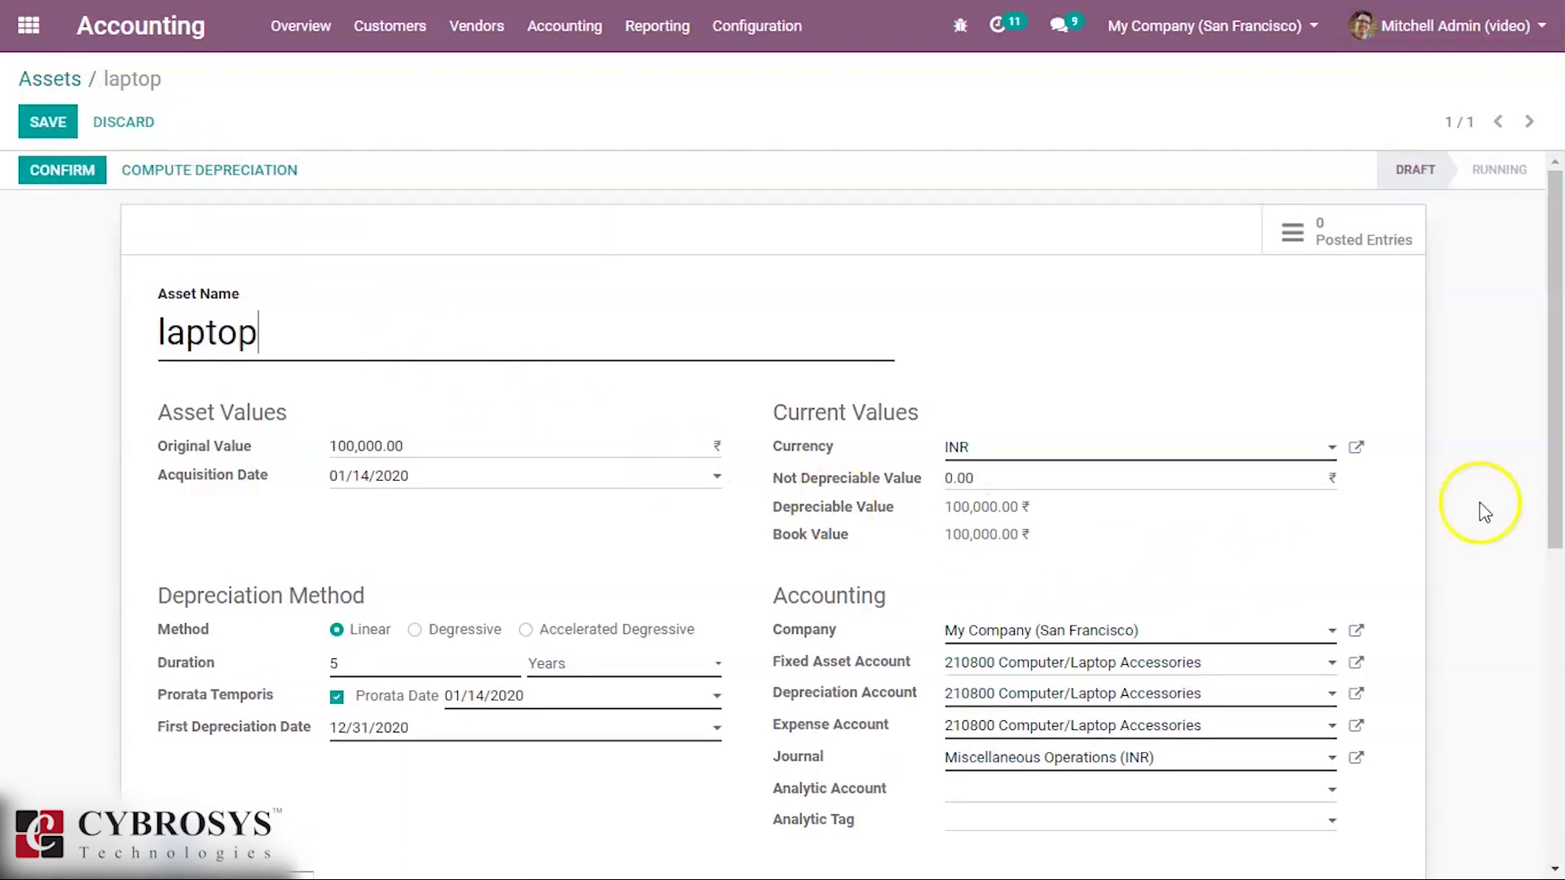
left_click_drag(1557, 464, 1553, 600)
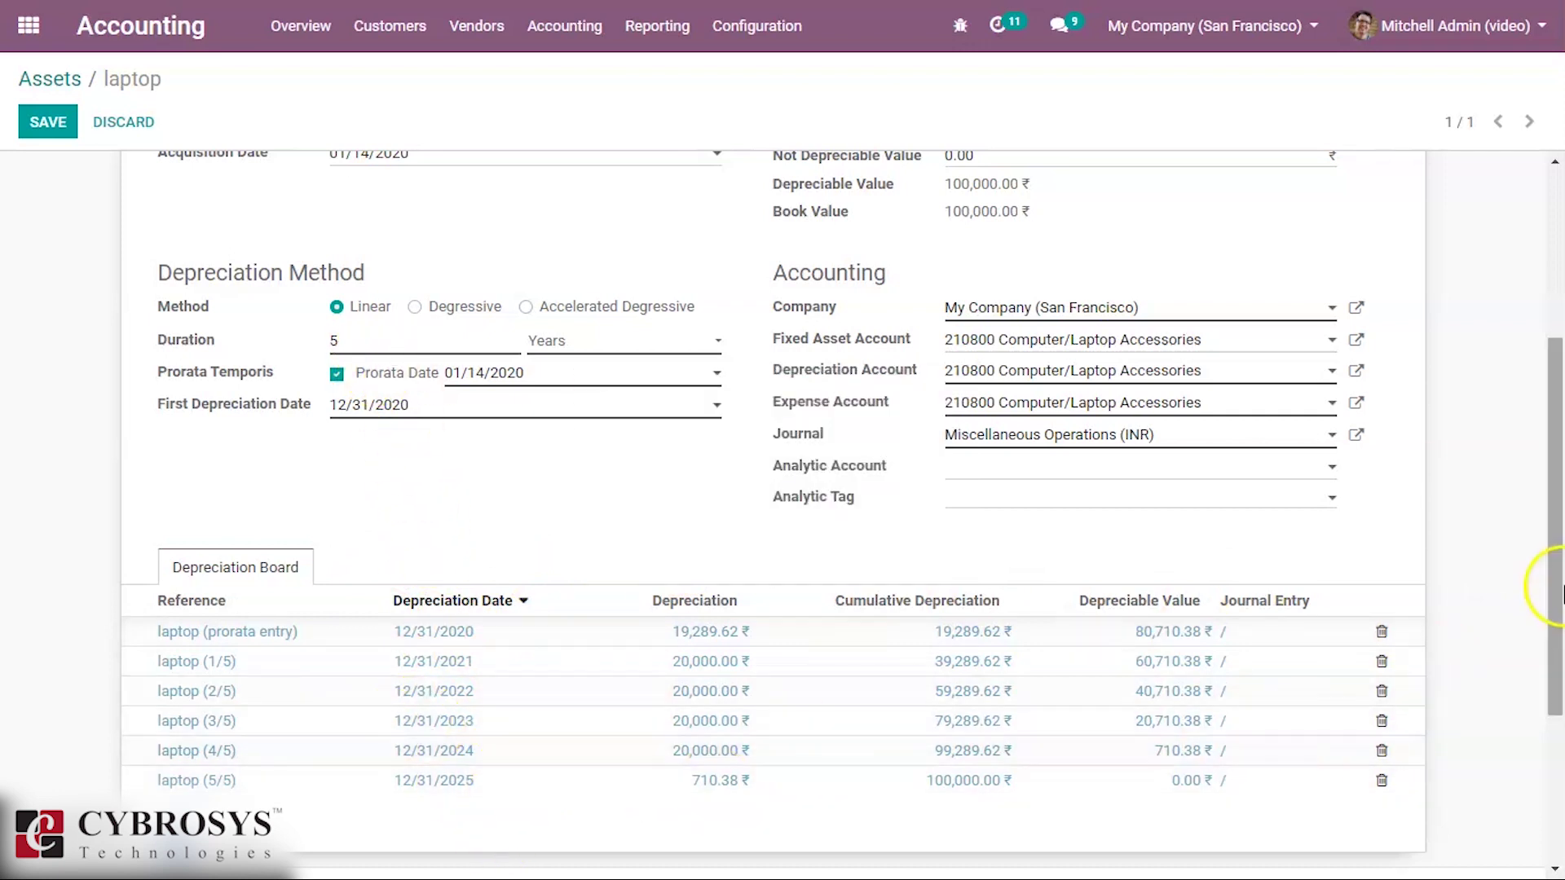
scroll(1558, 591, "up", 4)
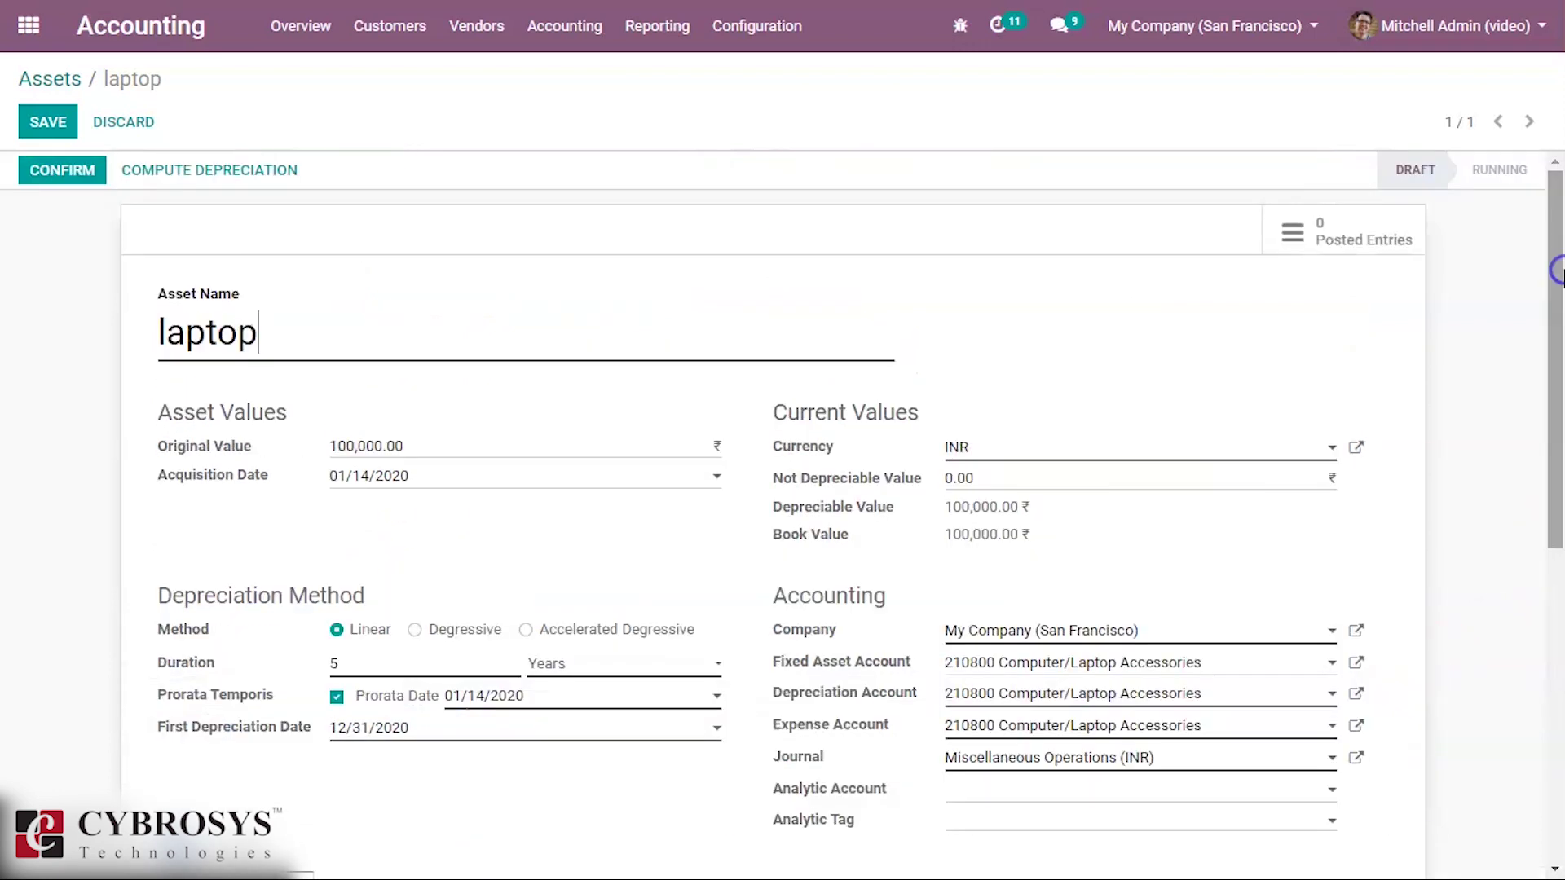
left_click(52, 181)
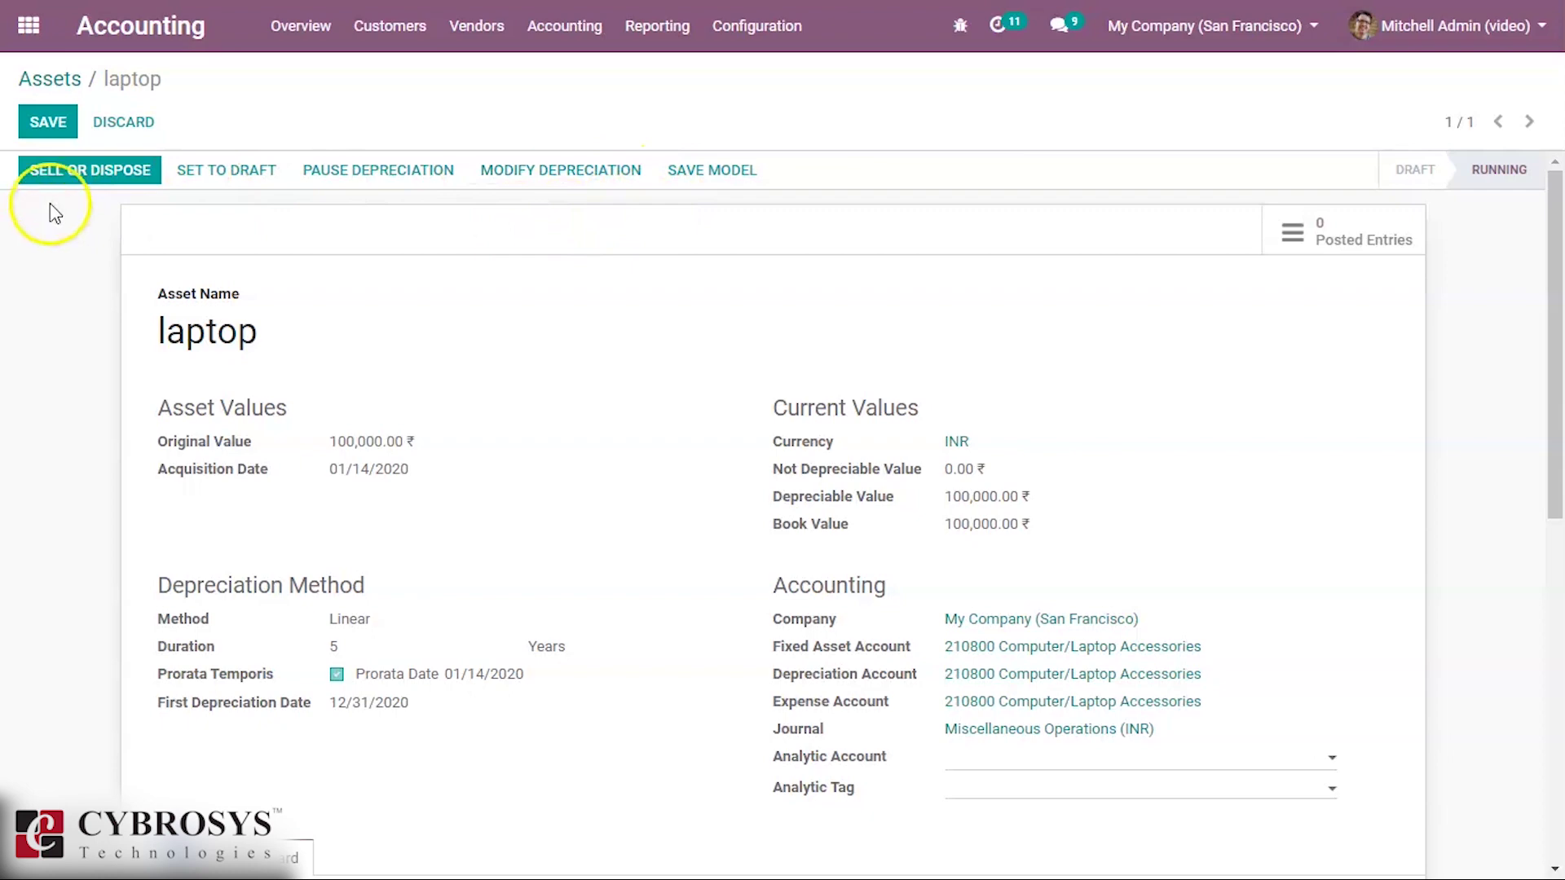
Dispose of the running laptop asset instead of selling it, and post the disposal journal entry.
left_click(56, 172)
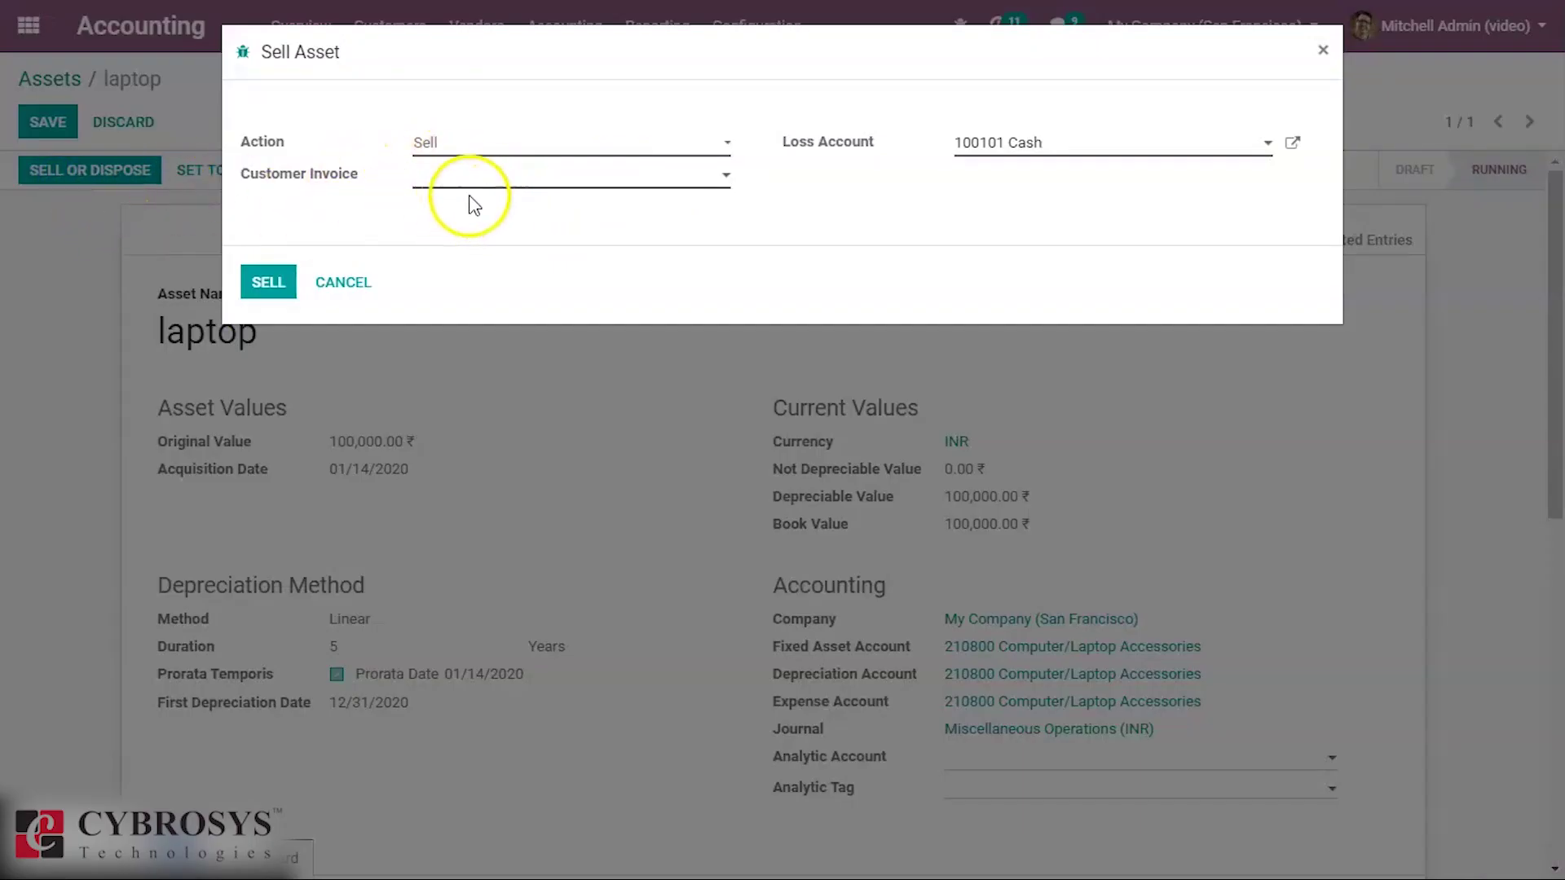
left_click(538, 146)
left_click(522, 187)
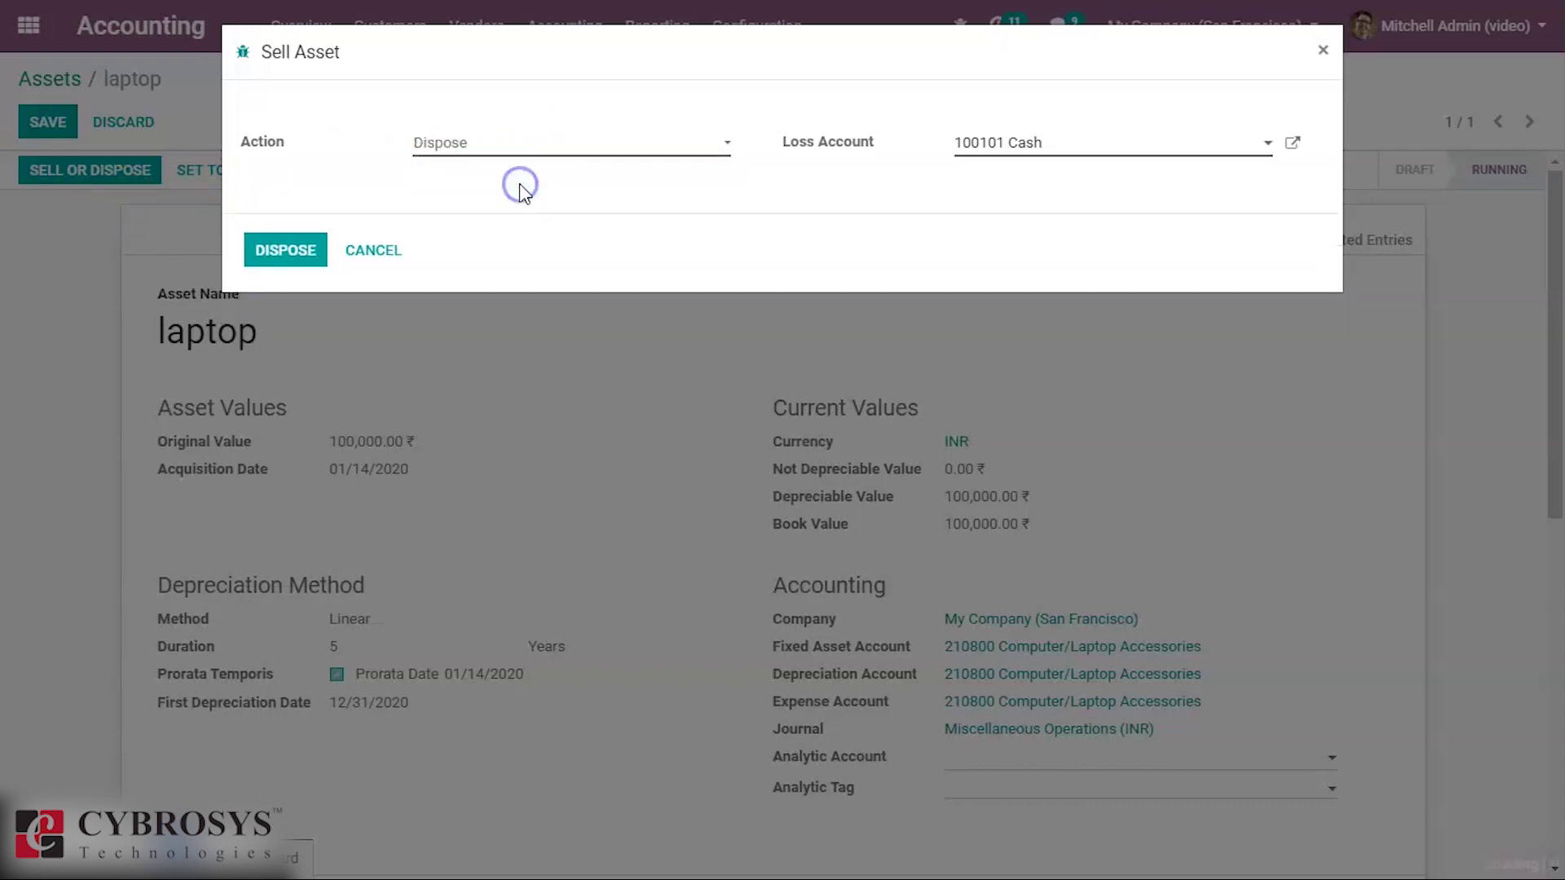
left_click(266, 257)
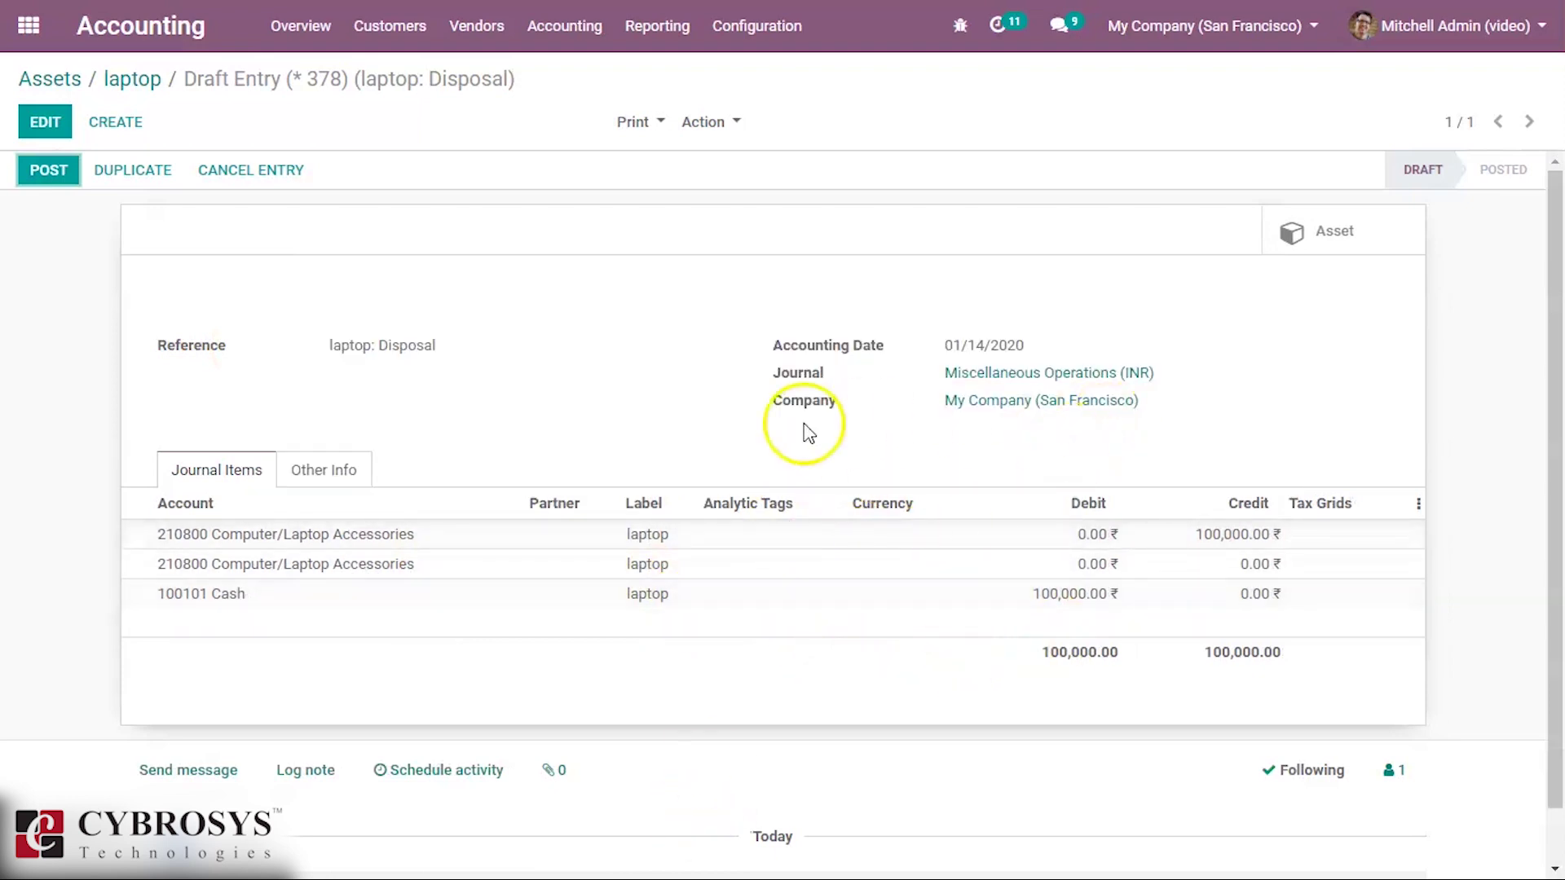
left_click(33, 173)
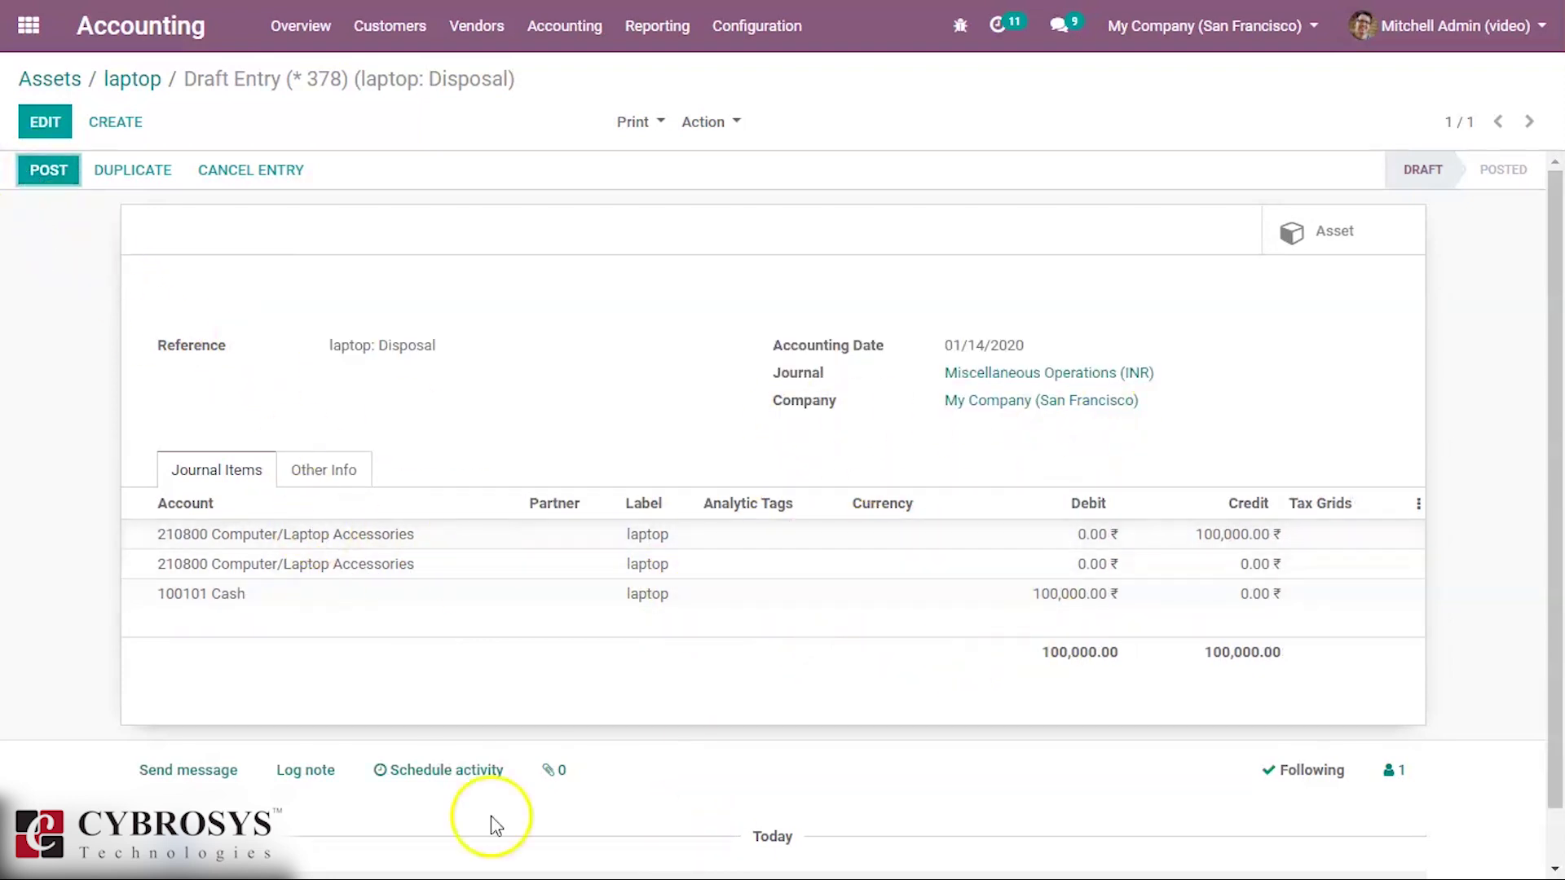
left_click(45, 173)
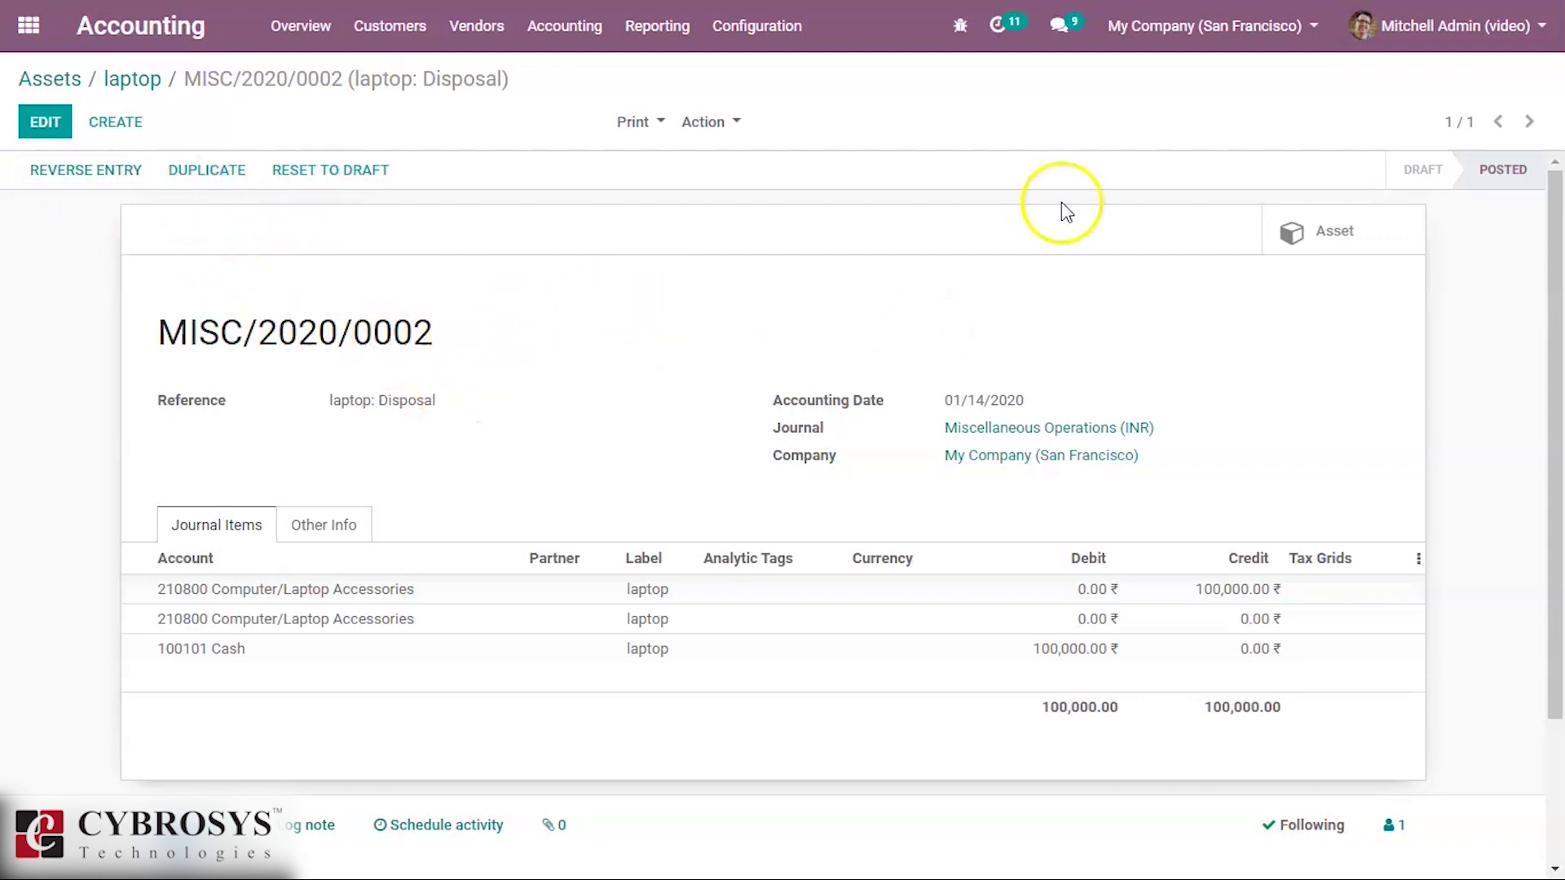
Open the asset linked to the disposal entry and inspect the journal entry in its posted entries.
left_click(1312, 238)
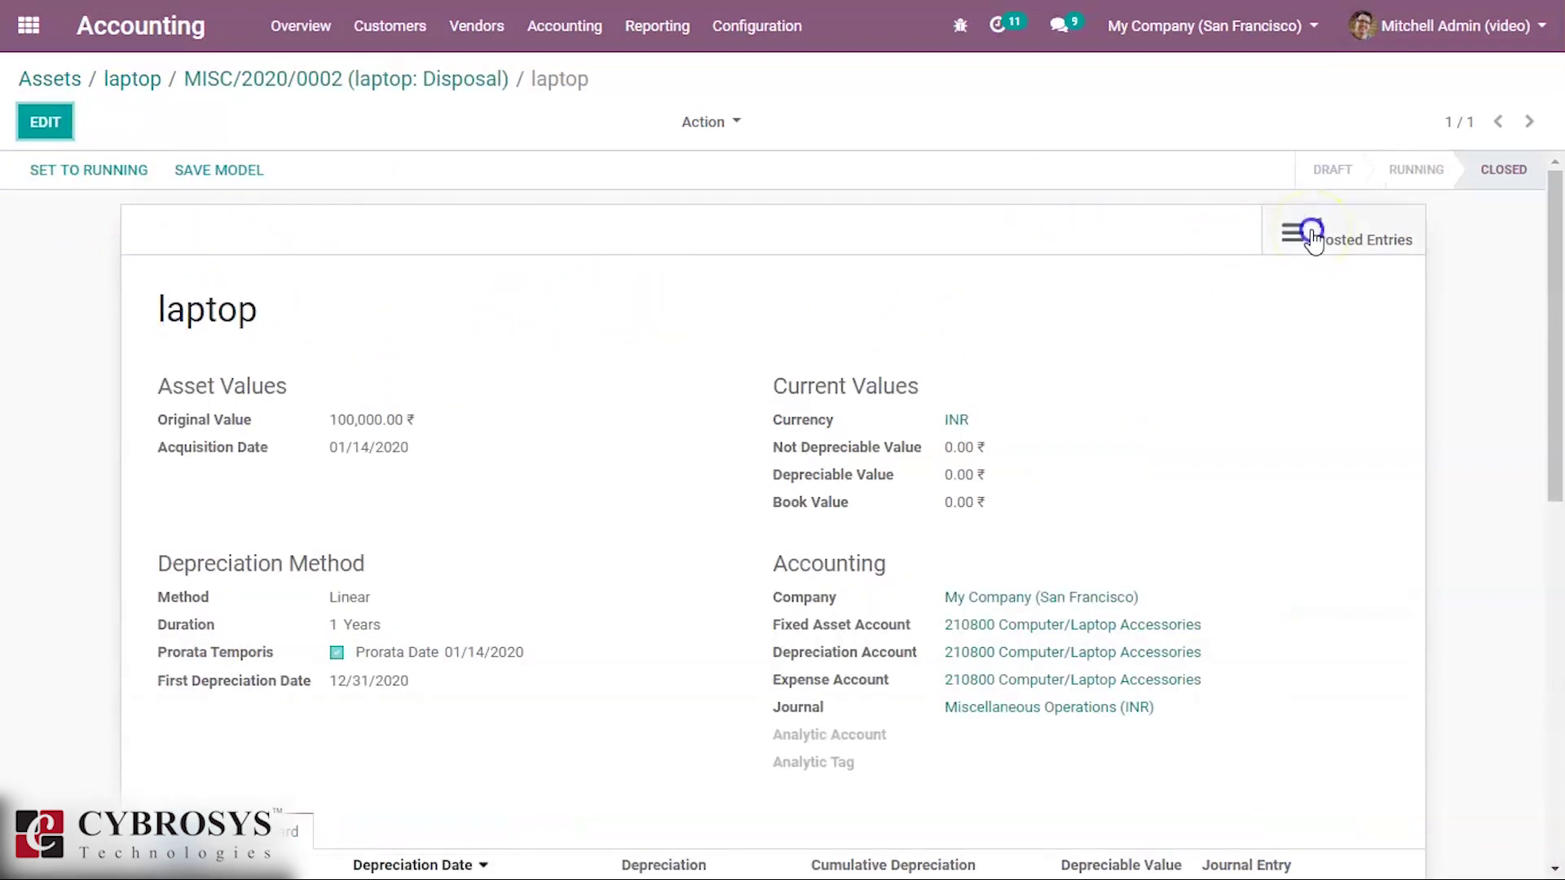
left_click(1341, 231)
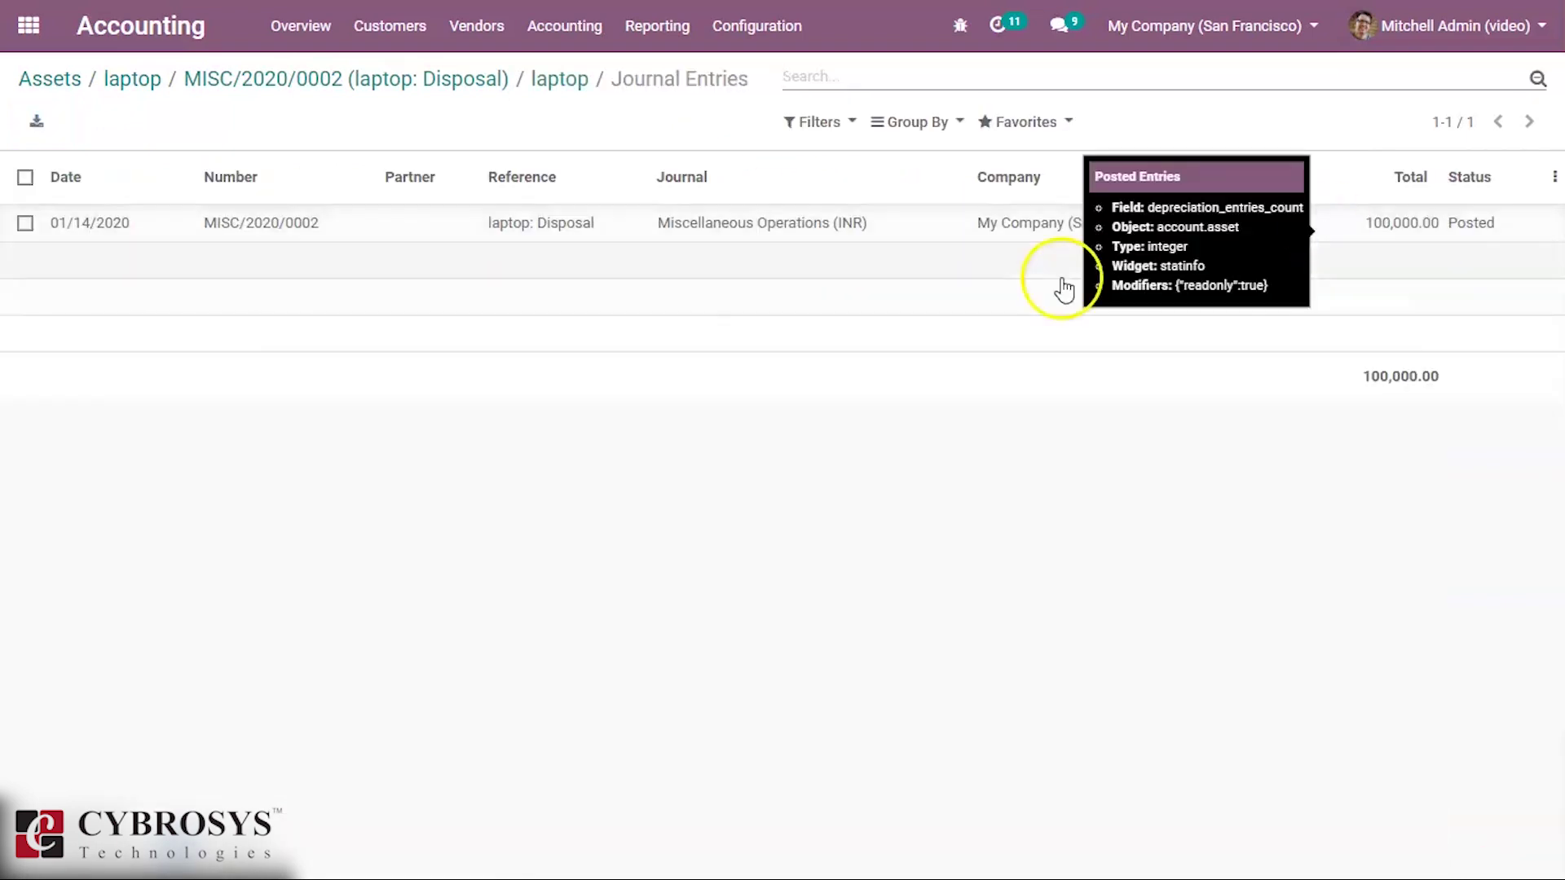
left_click(923, 236)
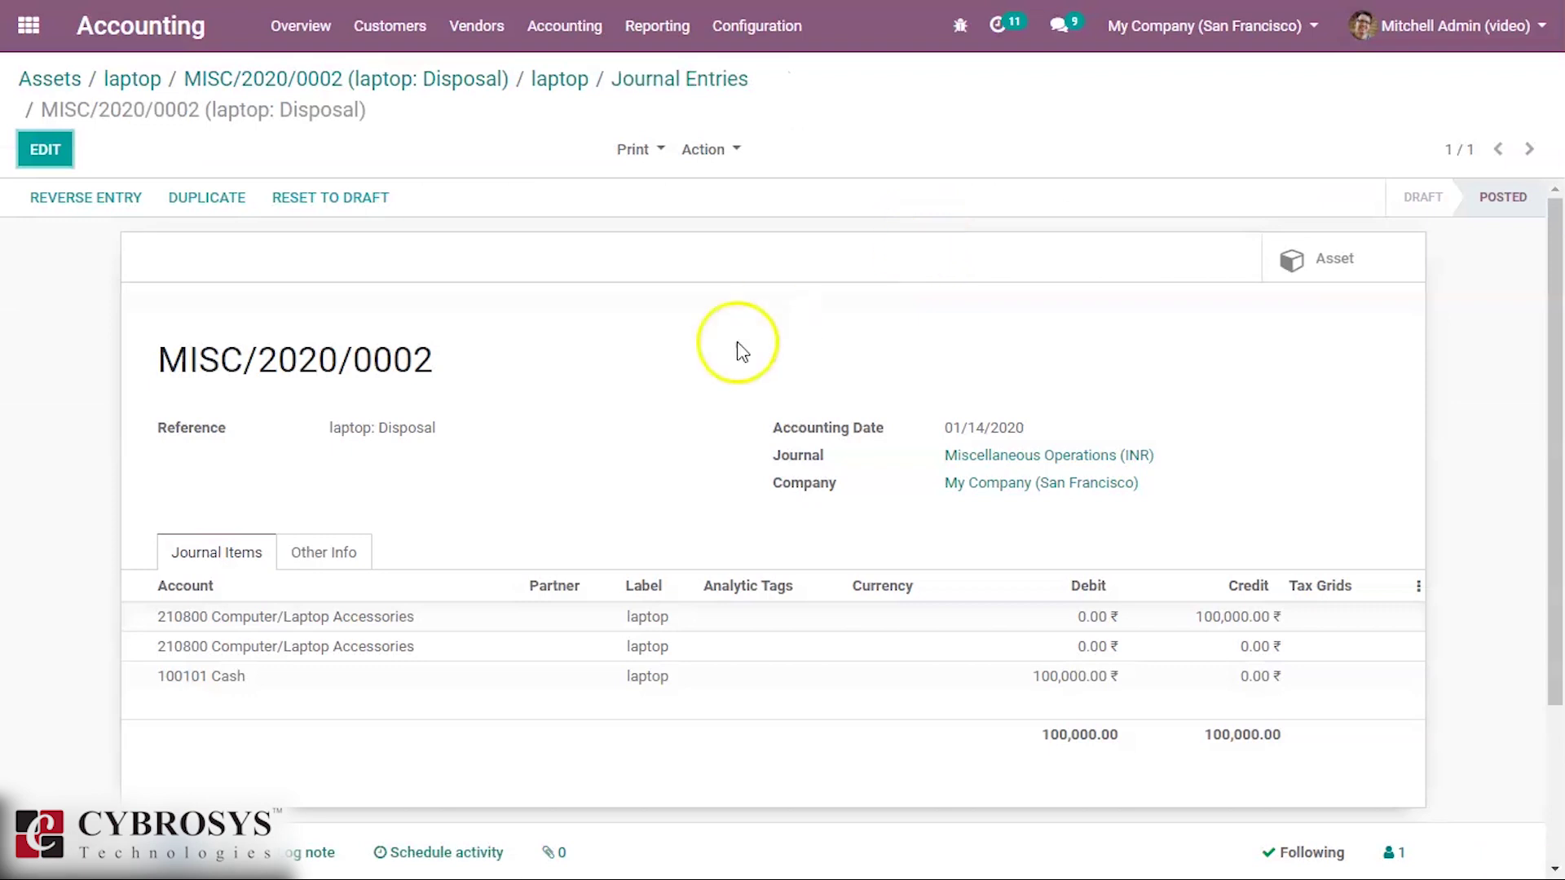
left_click(242, 79)
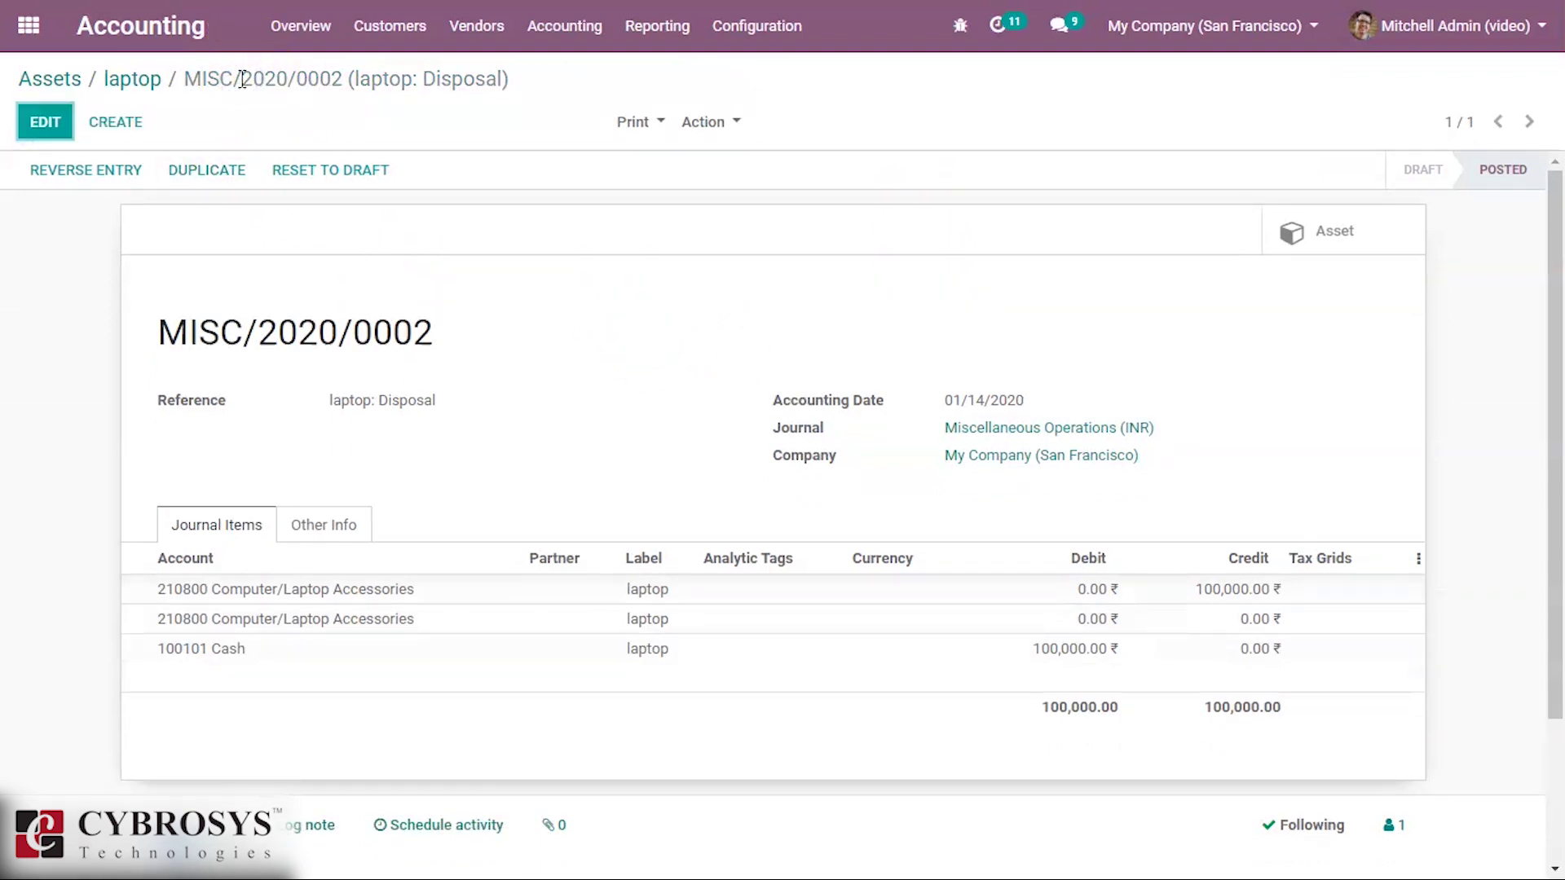
Return to the closed laptop asset and examine the disposal line on its depreciation board.
left_click(126, 80)
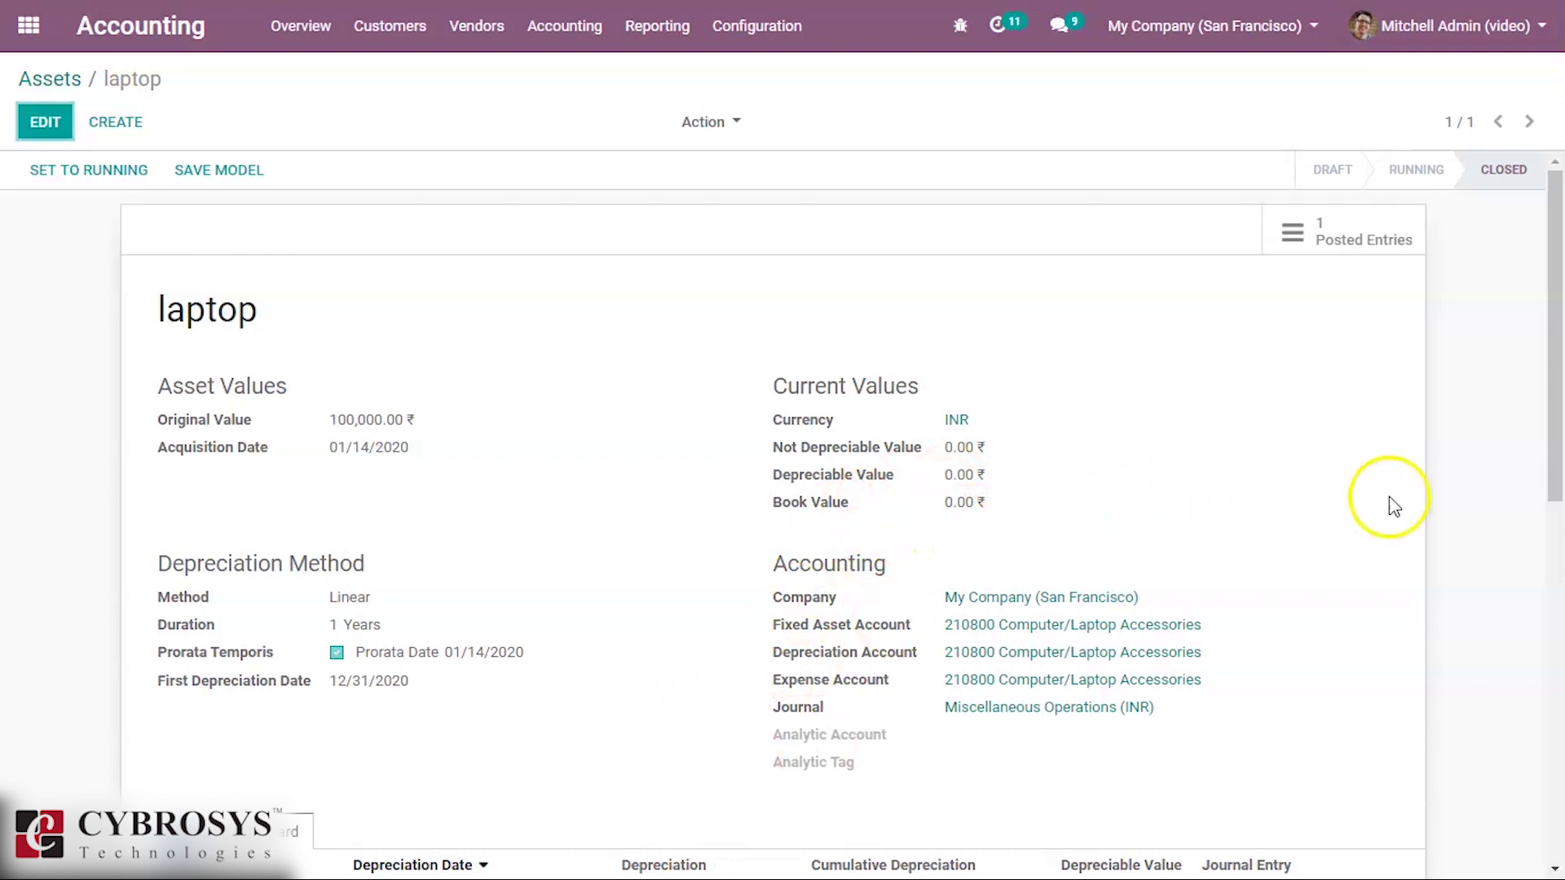
left_click_drag(1555, 421, 1548, 524)
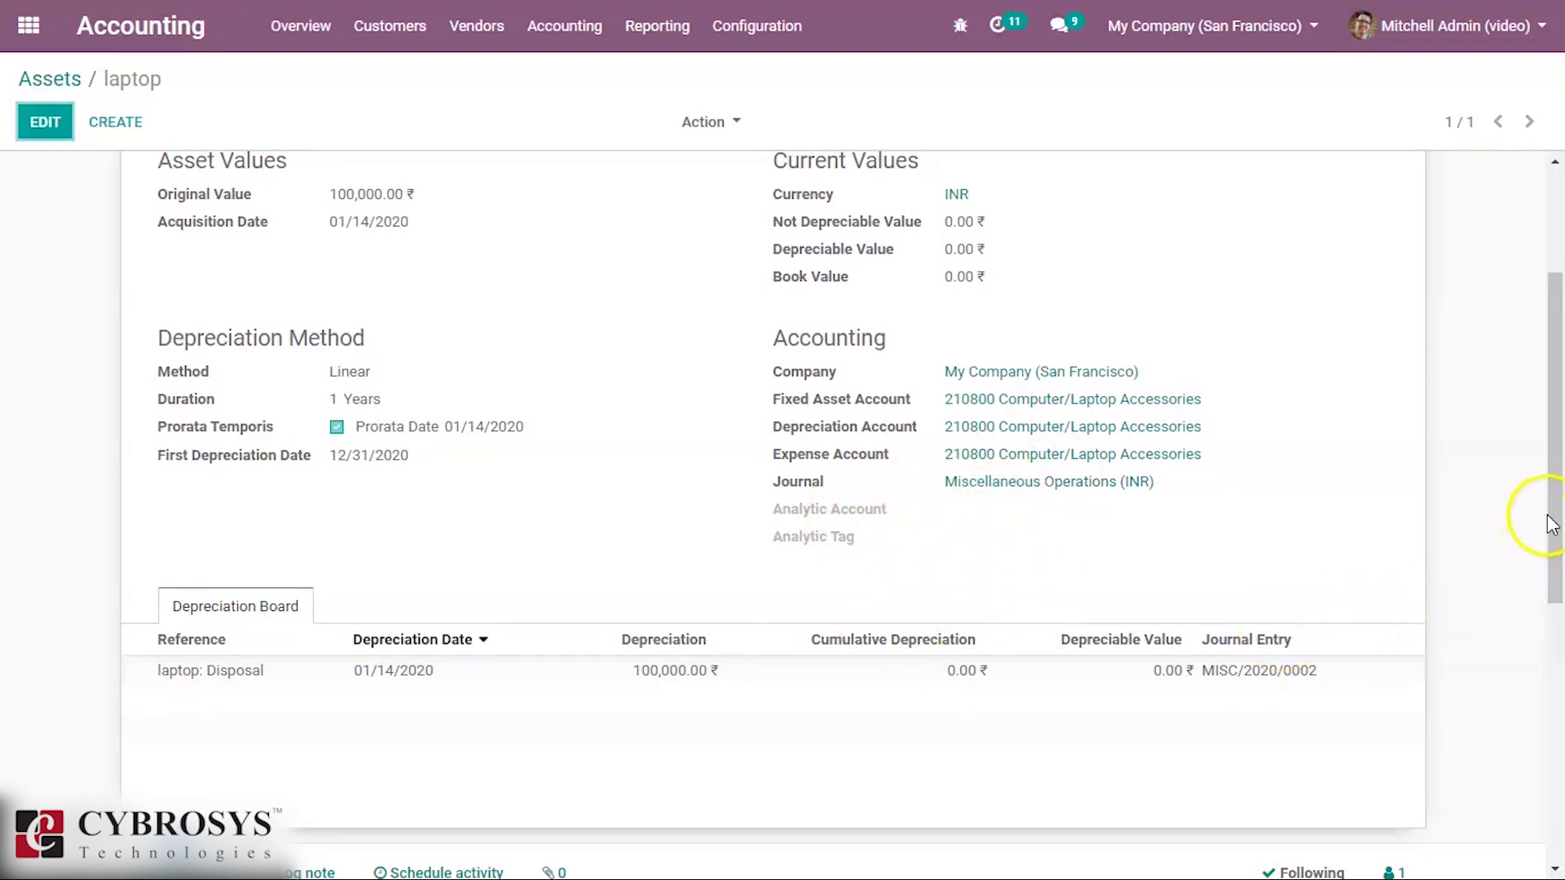
left_click_drag(1551, 493, 1559, 347)
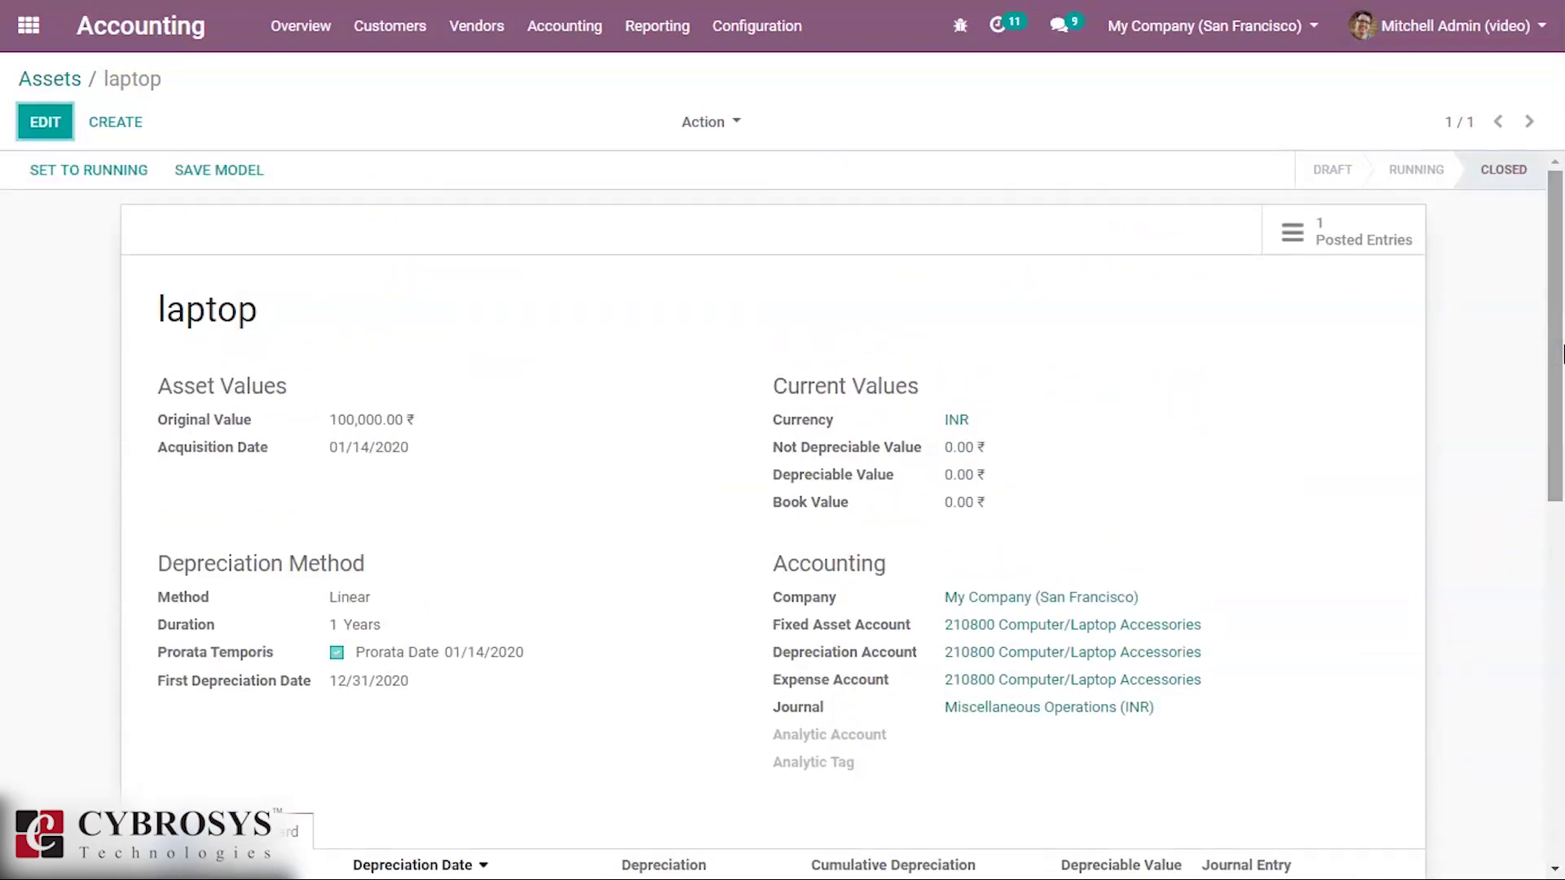